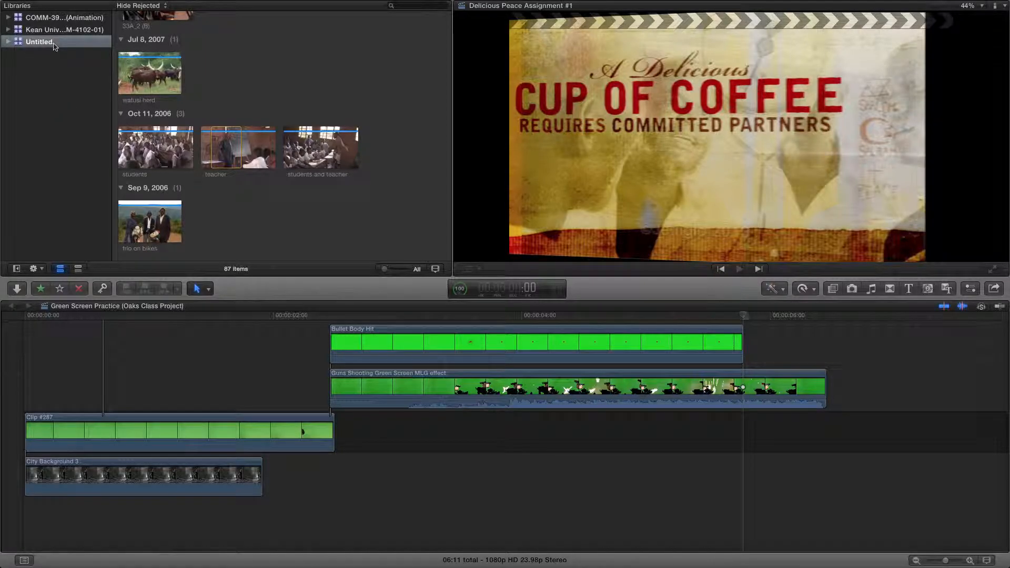
# Create a new event named "Edit Pro T" in the Untitled library
pyautogui.click(35, 45)
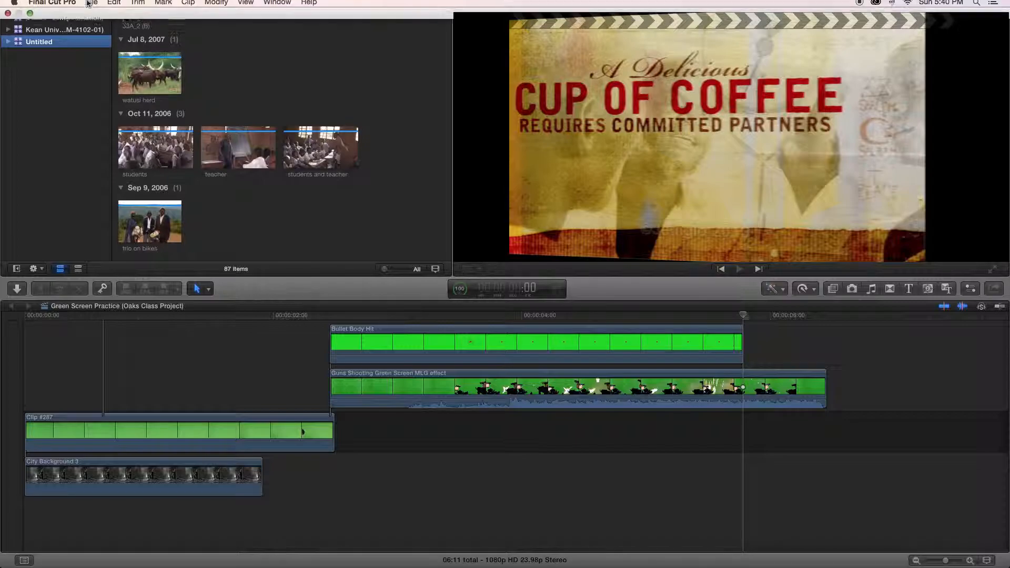
pyautogui.click(91, 6)
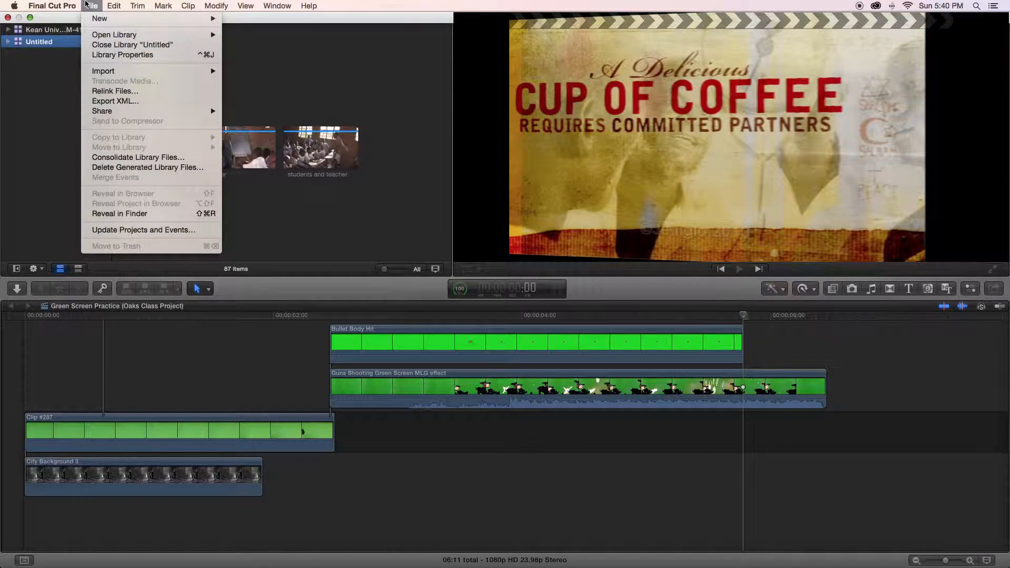
pyautogui.moveTo(100, 19)
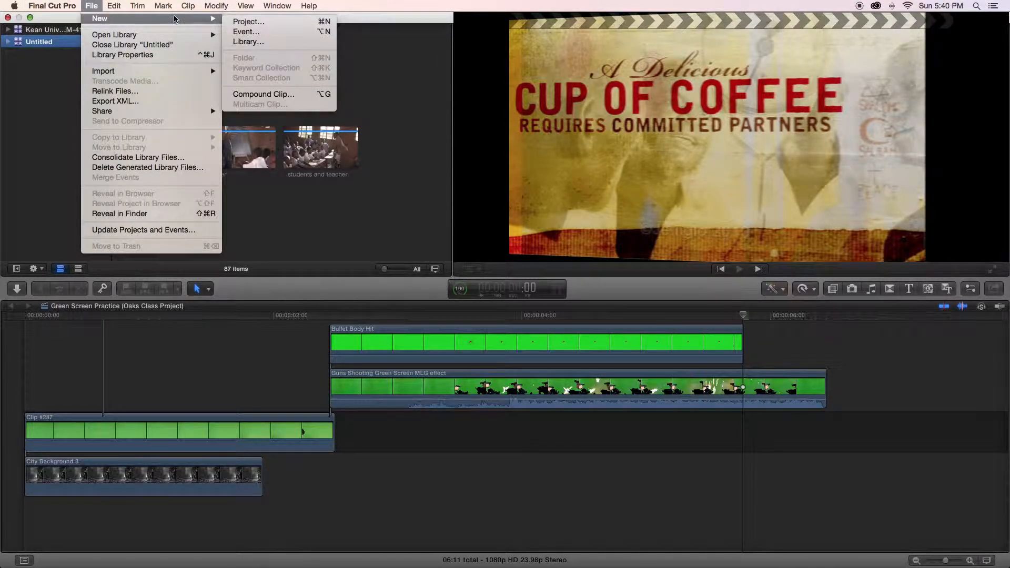
pyautogui.click(246, 32)
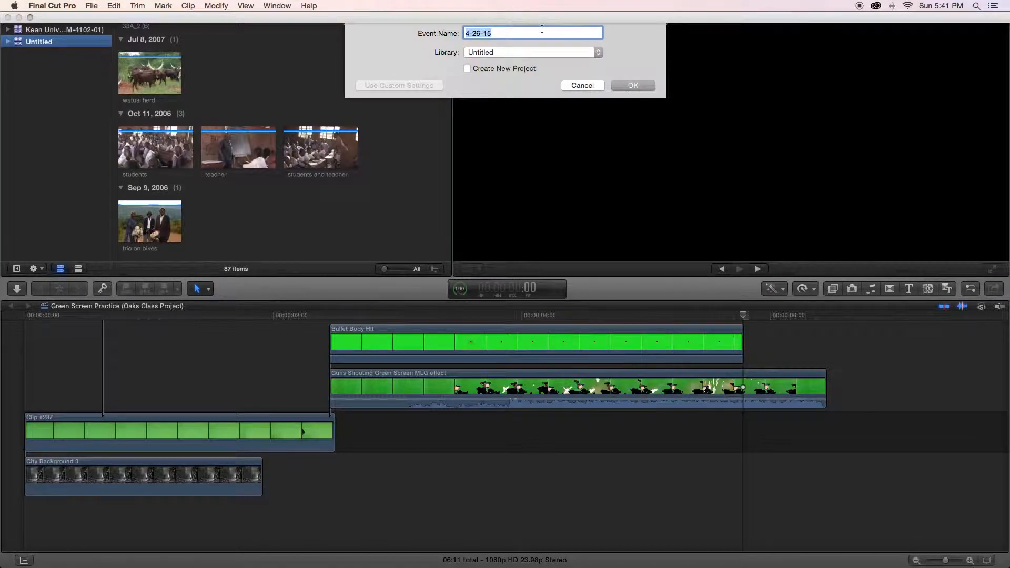
pyautogui.write('Edit Pro T')
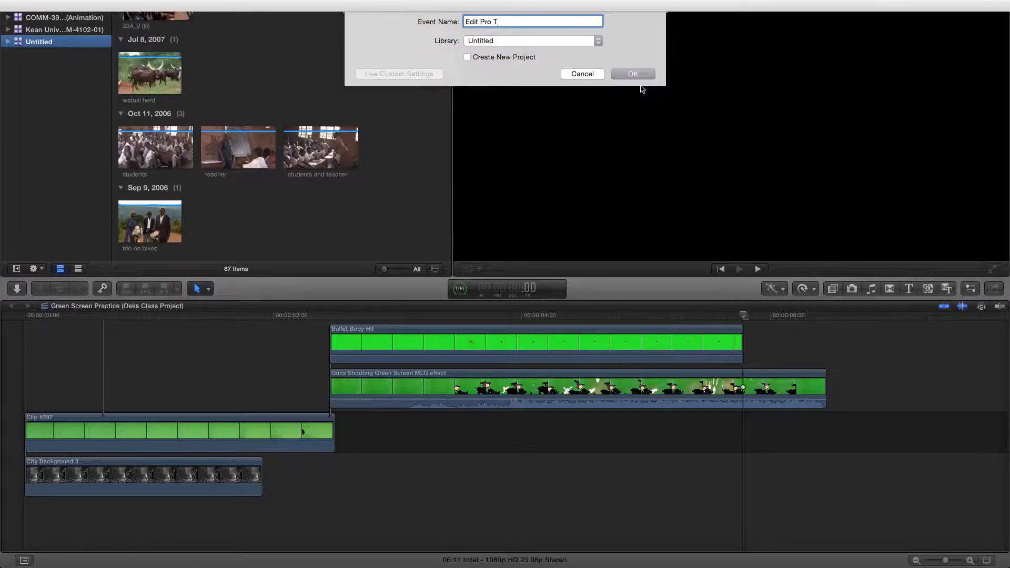
pyautogui.click(636, 82)
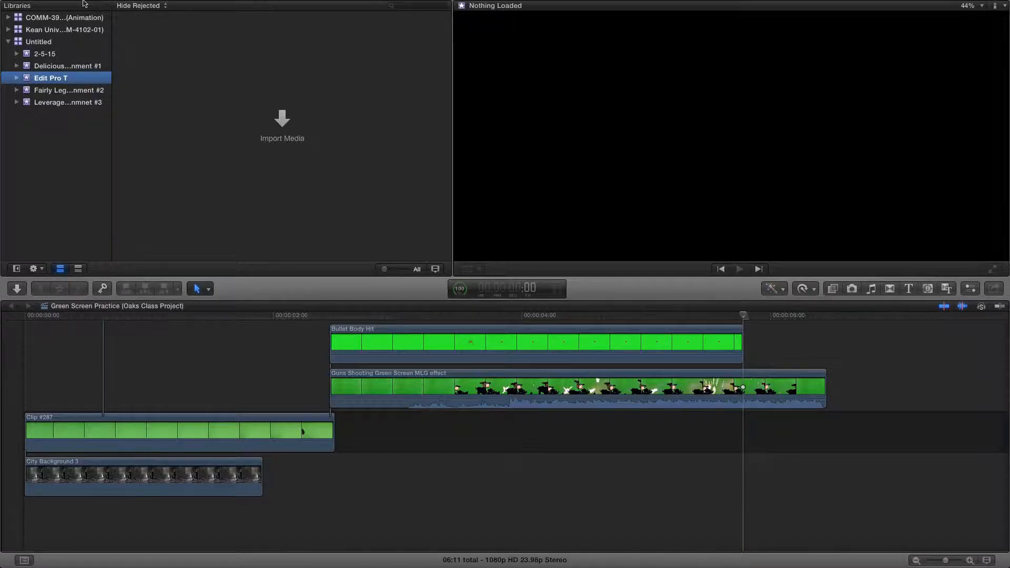
pyautogui.moveTo(85, 3)
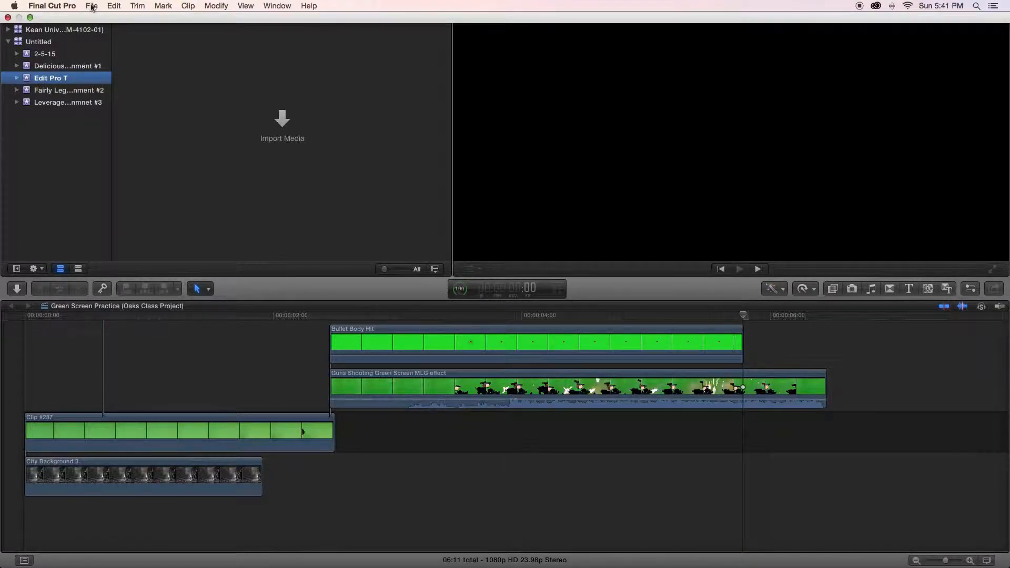
pyautogui.click(92, 6)
pyautogui.moveTo(103, 18)
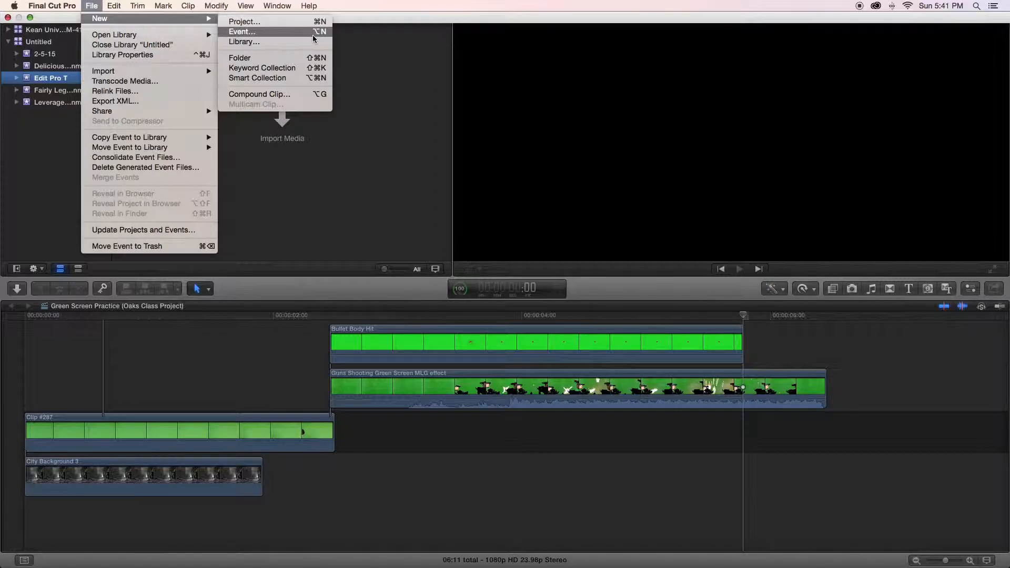
pyautogui.click(55, 185)
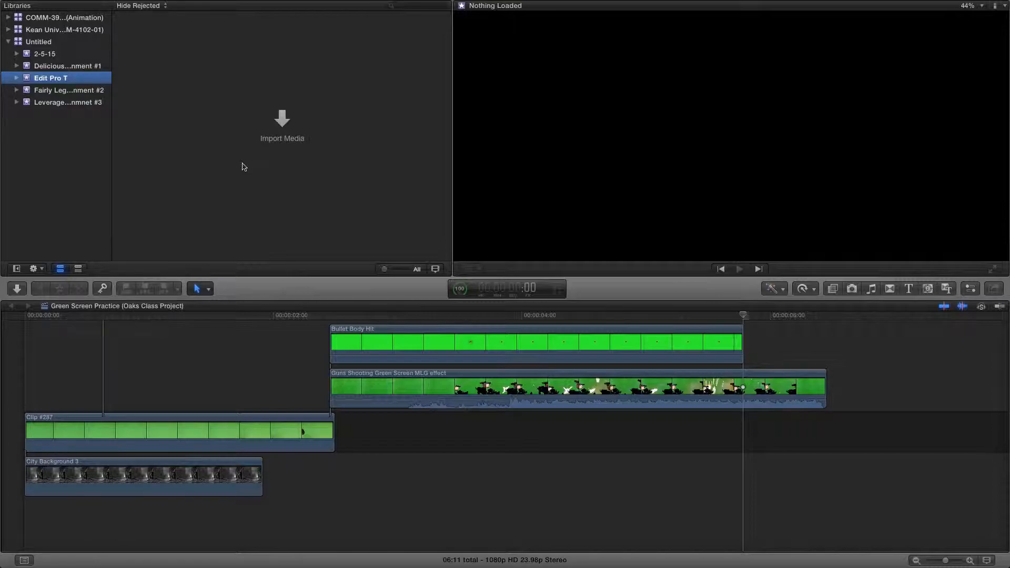
# Start a media import and browse the Joe-LaCie drive to the Video Clips - Uneditied folder inside COMM-4102-01, expanding its contents
pyautogui.press('super+i')
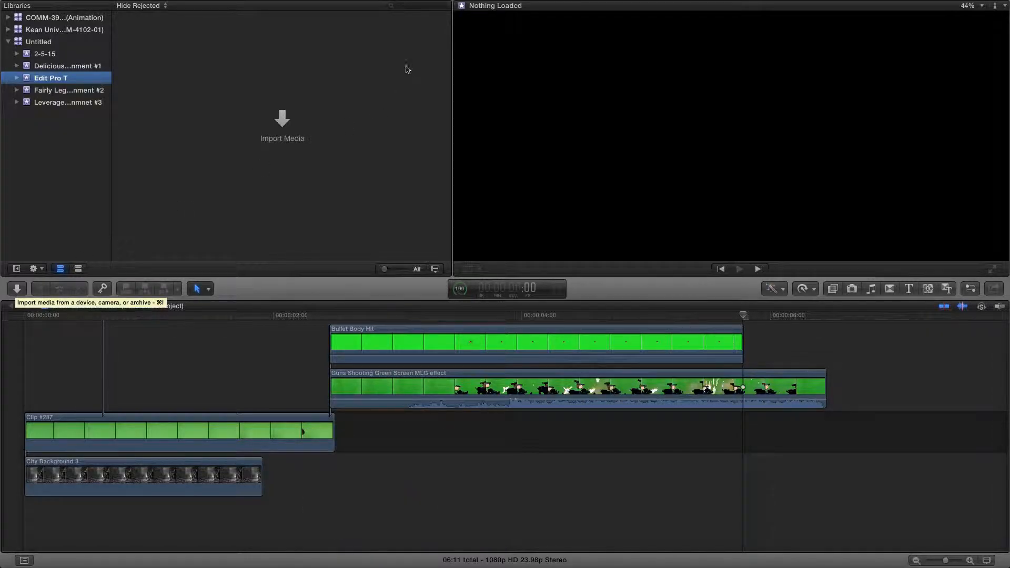
pyautogui.click(278, 131)
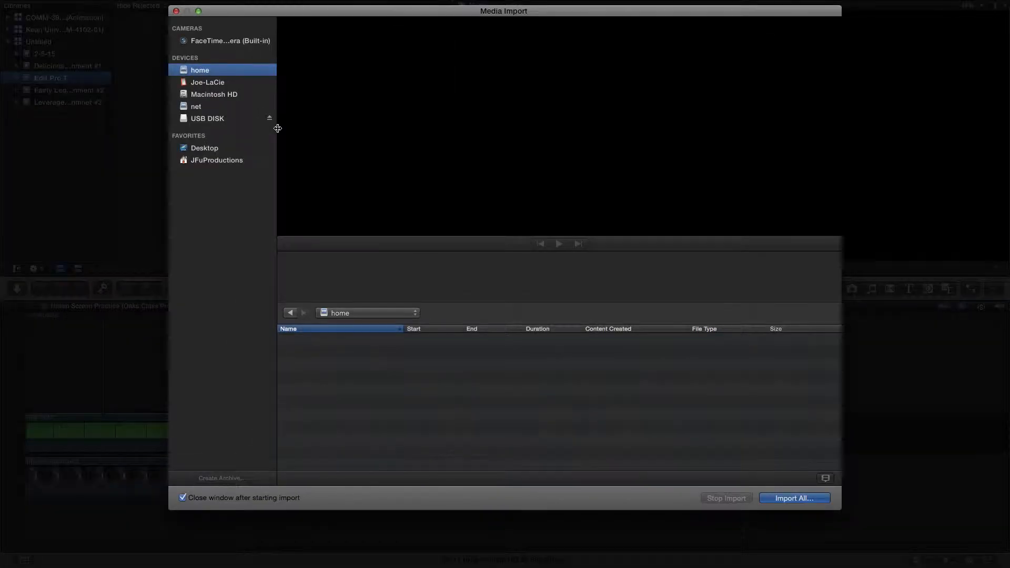
pyautogui.click(208, 84)
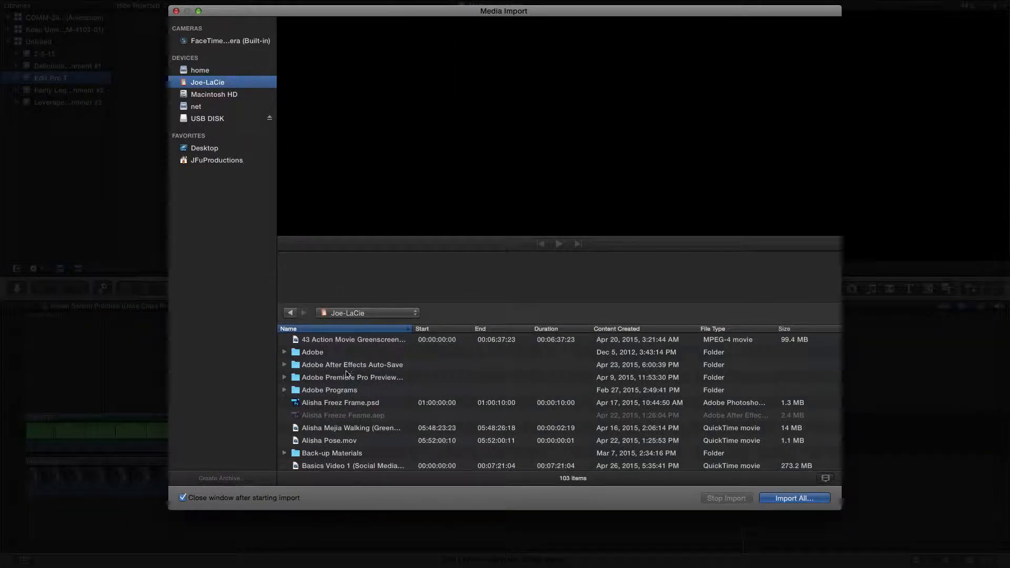
pyautogui.scroll(-5, 346, 395)
pyautogui.scroll(-2, 342, 394)
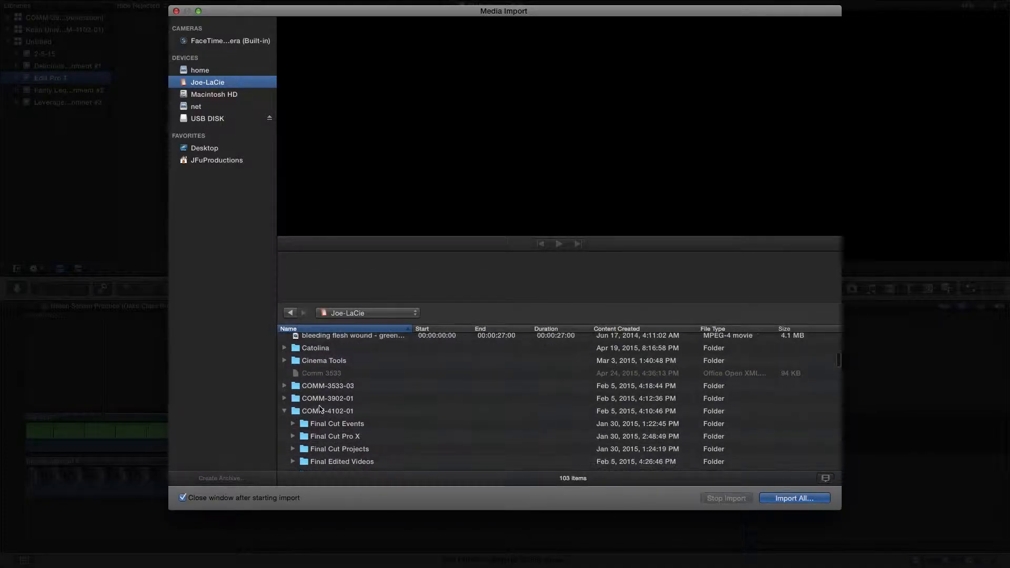
pyautogui.scroll(-2, 387, 430)
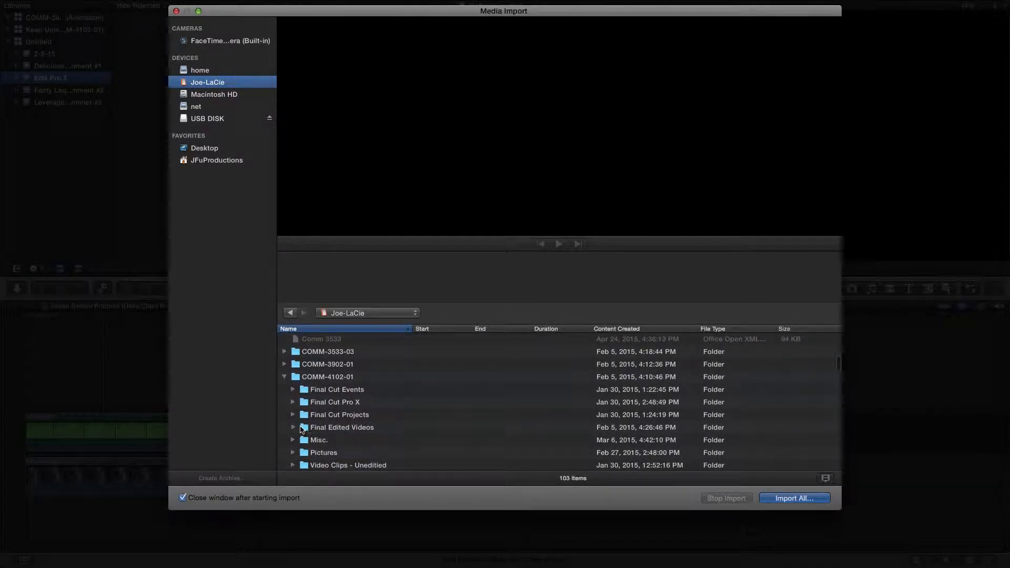
pyautogui.scroll(-2, 388, 423)
pyautogui.click(327, 431)
pyautogui.press('Right')
pyautogui.scroll(-2, 376, 417)
pyautogui.scroll(-2, 374, 417)
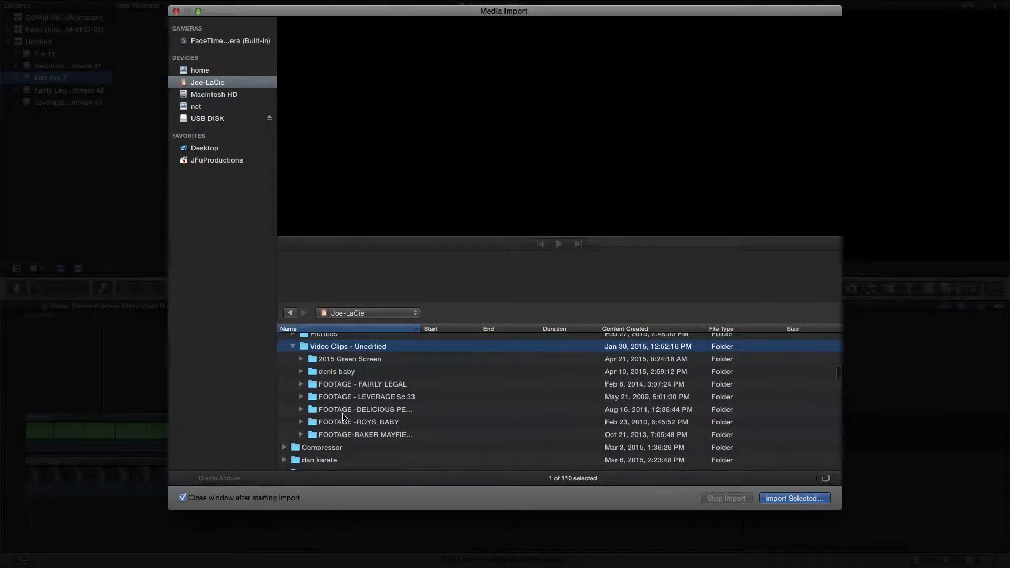
# Import the "FOOTAGE -DELICIOUS PE..." folder into the existing Edit Pro T event, copying the files to the library
pyautogui.click(368, 410)
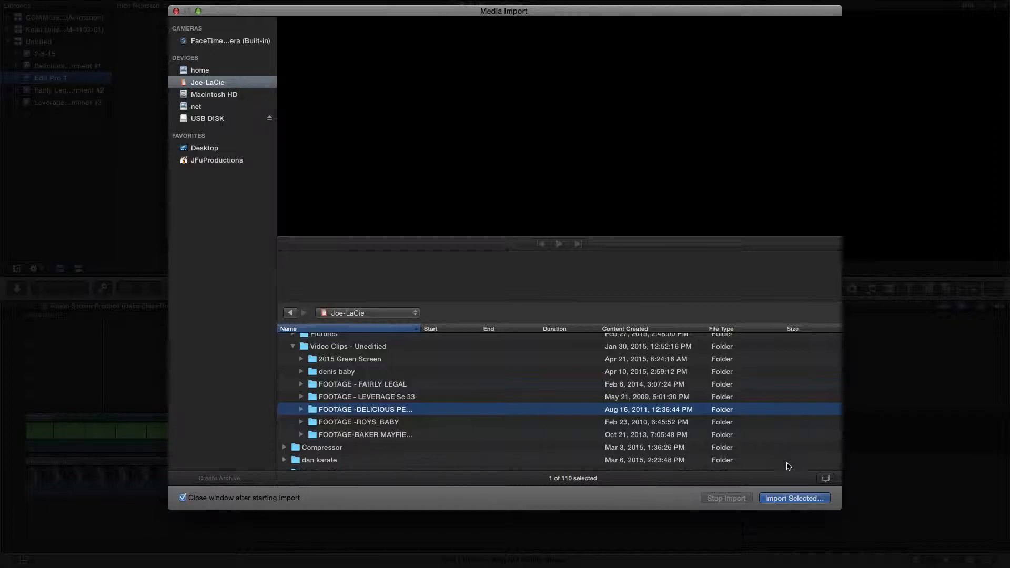
pyautogui.click(800, 498)
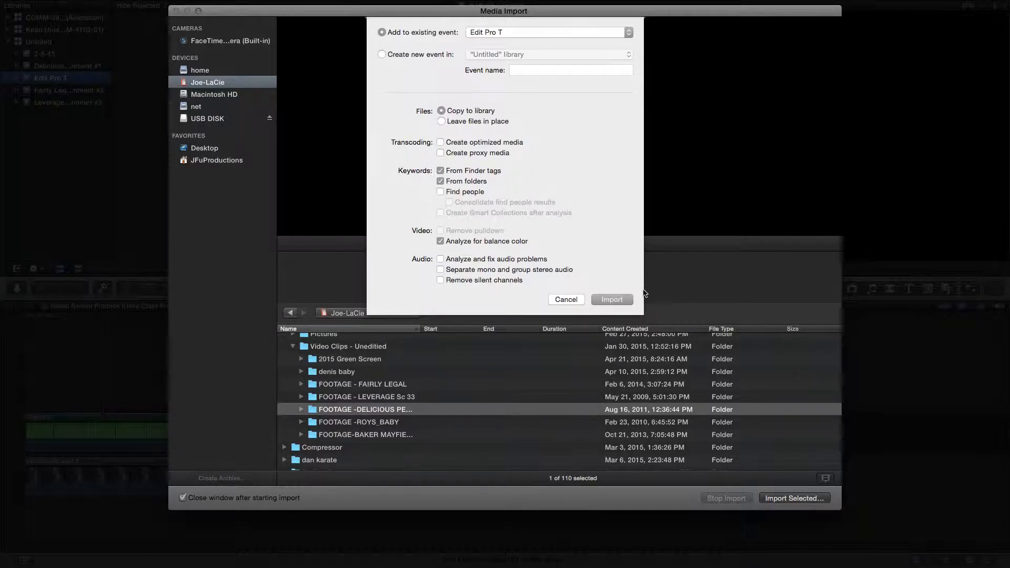
pyautogui.click(619, 300)
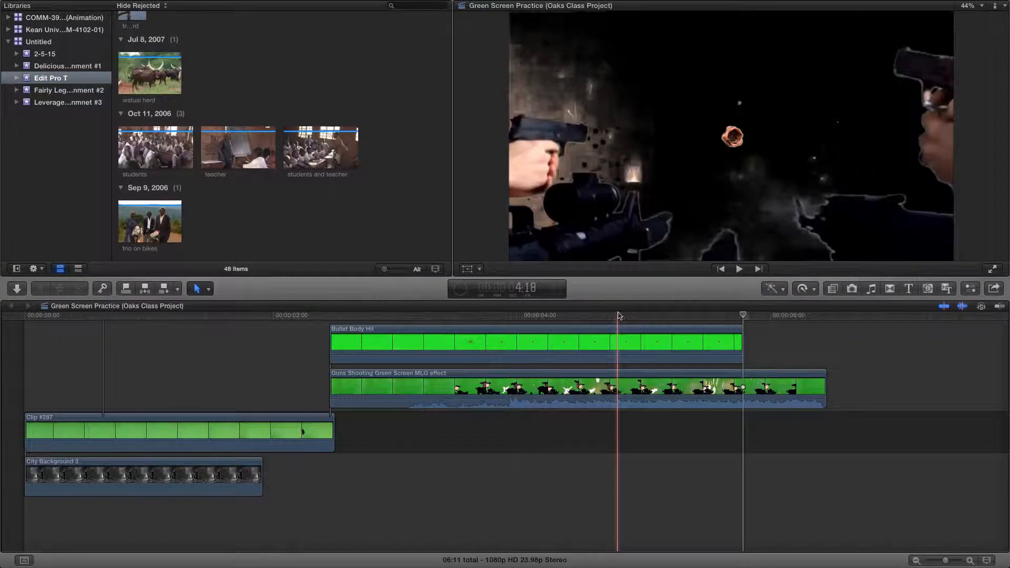
# Look through the imported video and voice-over clips in the Edit Pro T event, previewing VO_09 and OPENING_TITLE_alpha
pyautogui.scroll(10, 258, 136)
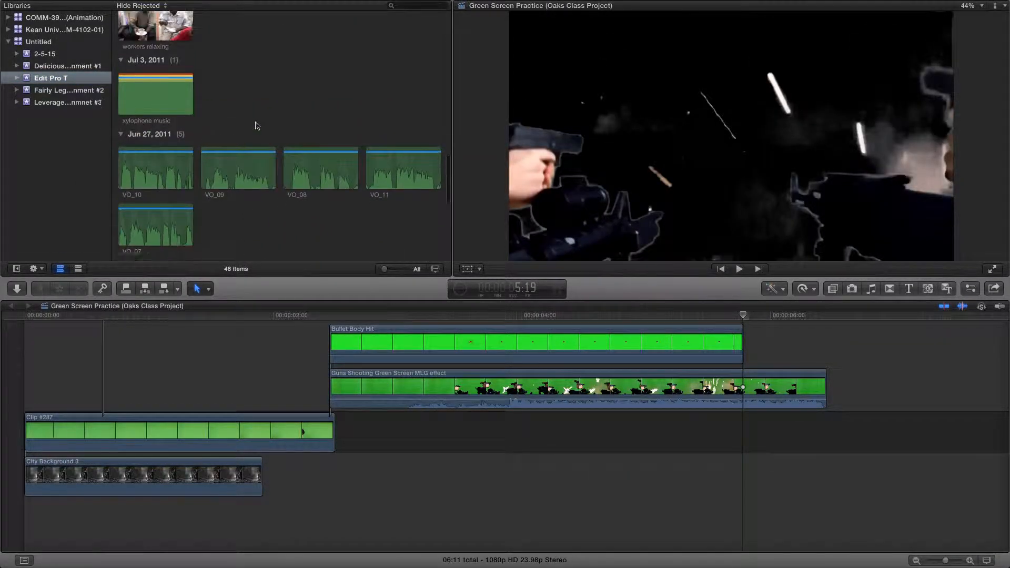
pyautogui.scroll(12, 256, 127)
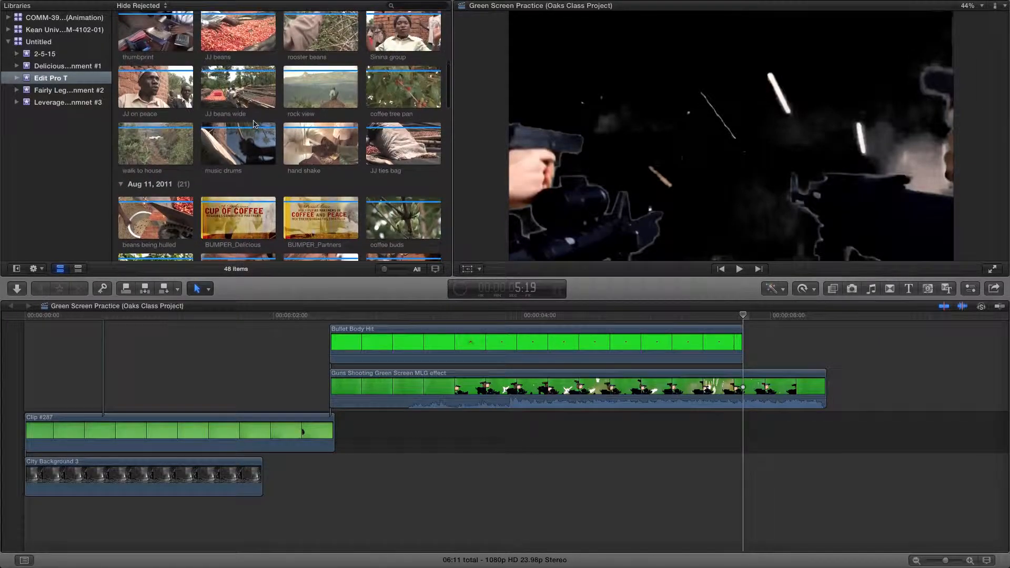
pyautogui.scroll(-10, 252, 121)
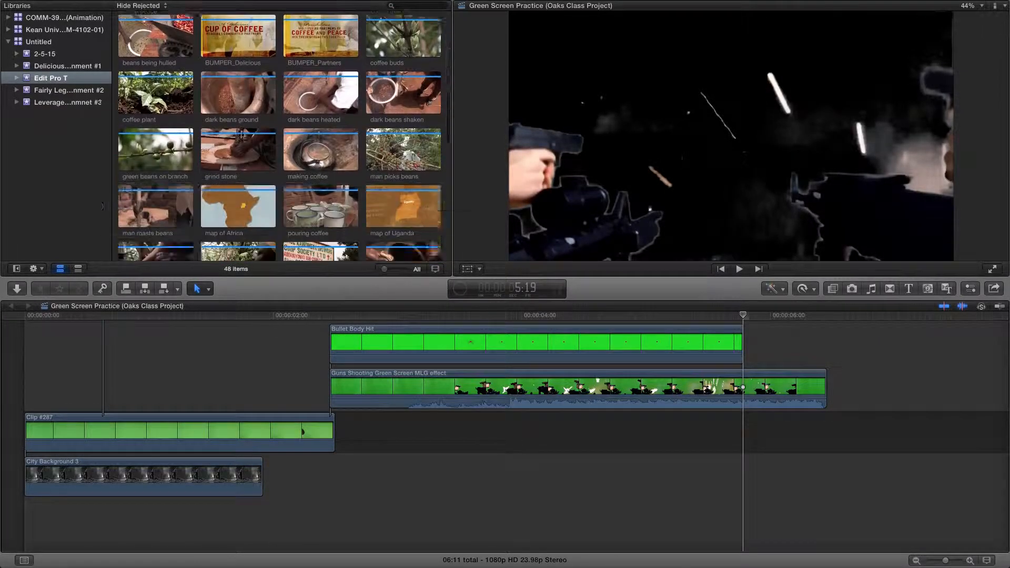
pyautogui.scroll(-2, 195, 138)
pyautogui.click(248, 110)
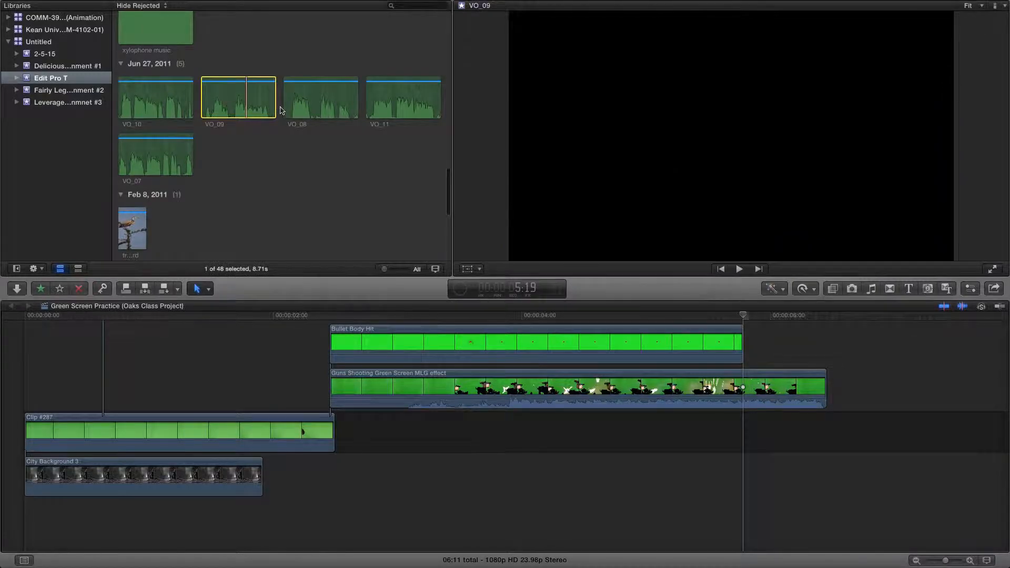
pyautogui.scroll(-4, 250, 118)
pyautogui.scroll(15, 236, 153)
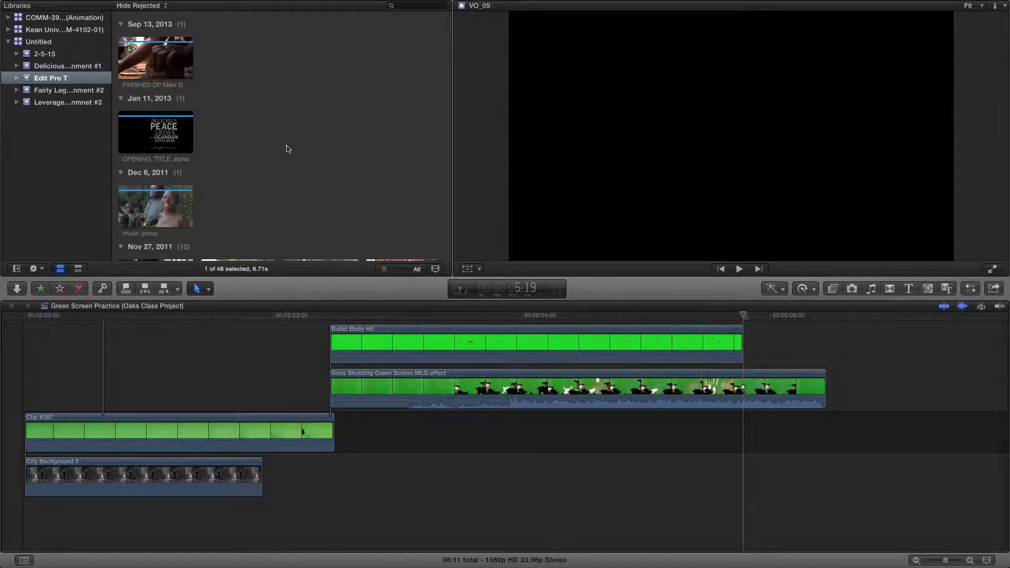
pyautogui.click(183, 141)
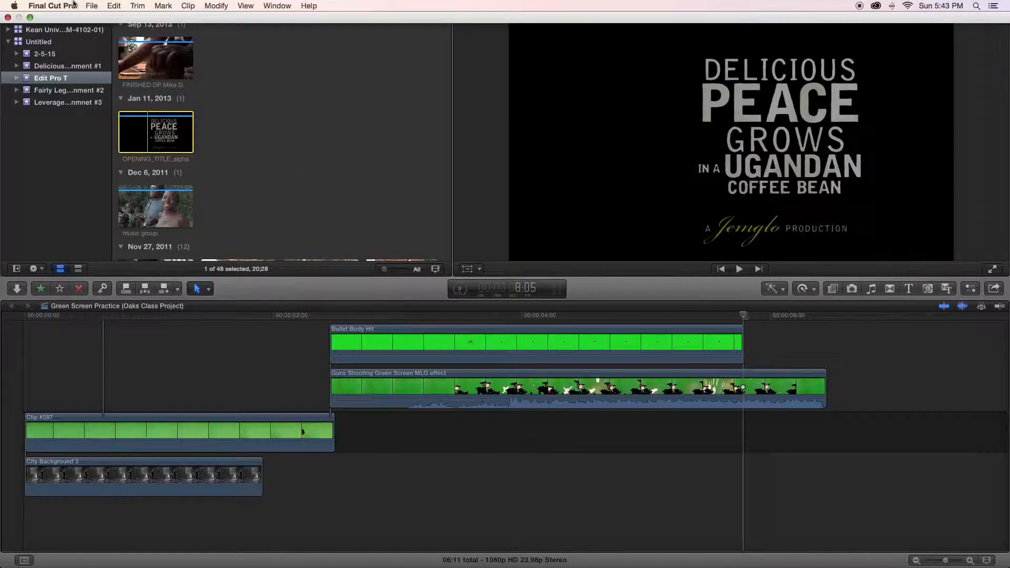
# Create a new project named "Edit Pro T" in the Edit Pro T event
pyautogui.click(92, 5)
pyautogui.moveTo(100, 24)
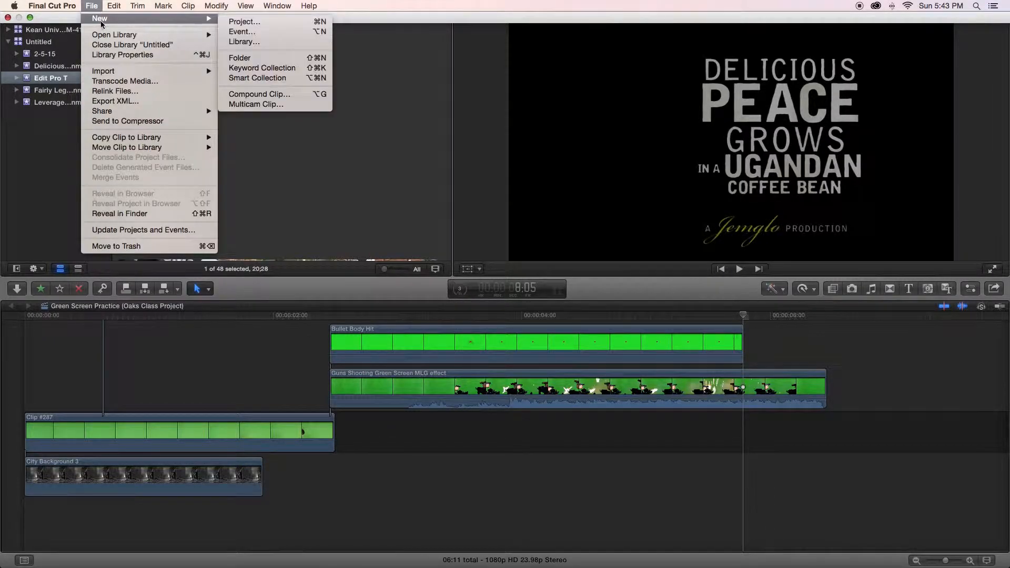
pyautogui.click(308, 22)
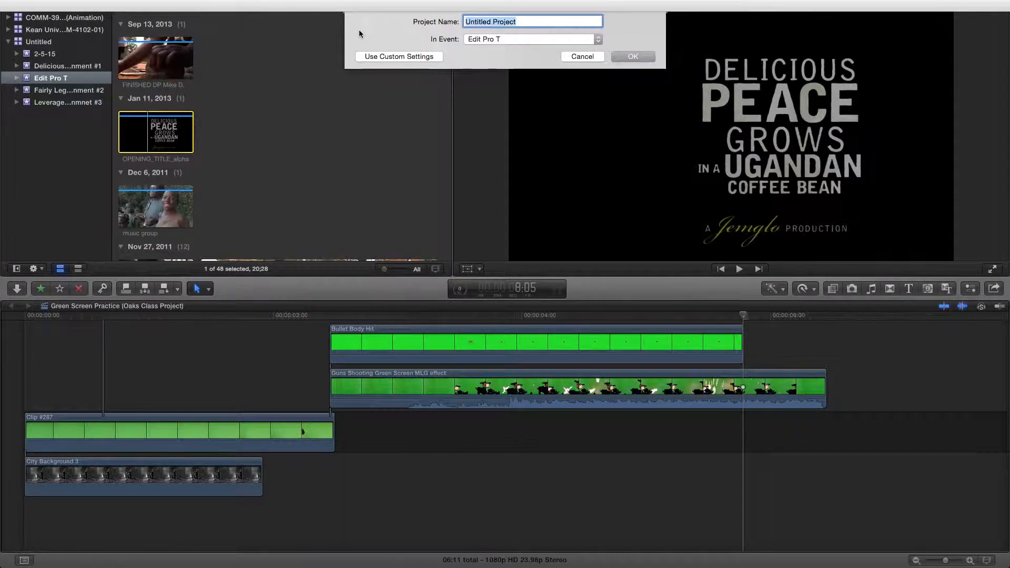
pyautogui.write('Edit ')
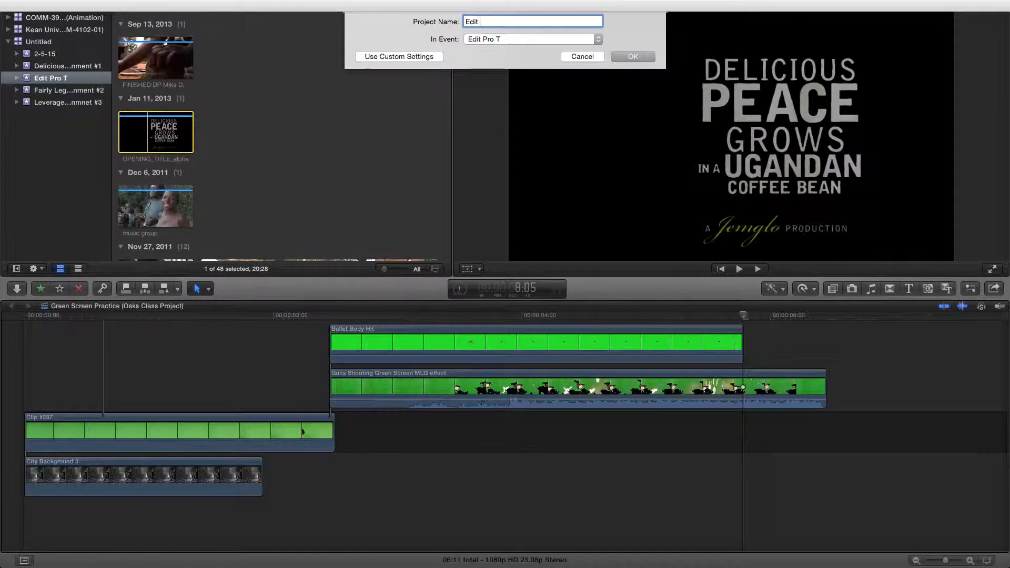
pyautogui.write('Pro T')
pyautogui.click(598, 42)
pyautogui.click(596, 40)
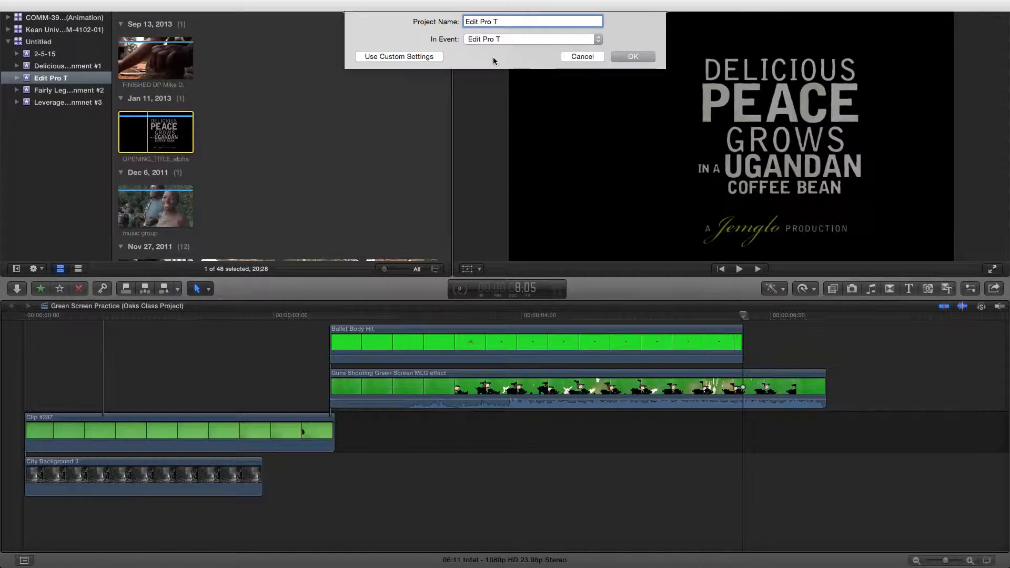
pyautogui.click(640, 56)
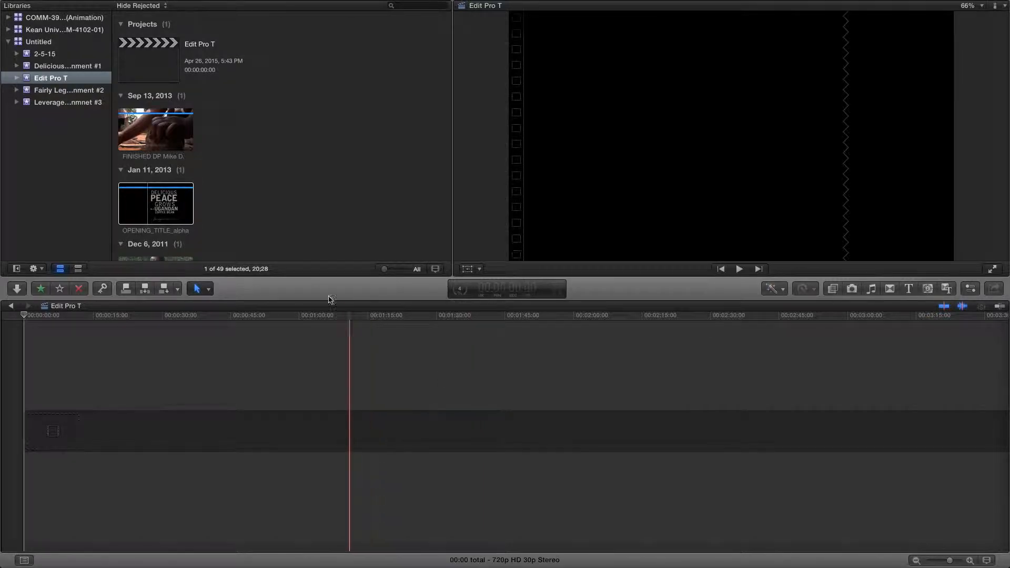
# Place the OPENING_TITLE_alpha clip at the start of the primary storyline
pyautogui.click(159, 204)
pyautogui.moveTo(160, 204); pyautogui.dragTo(30, 431)
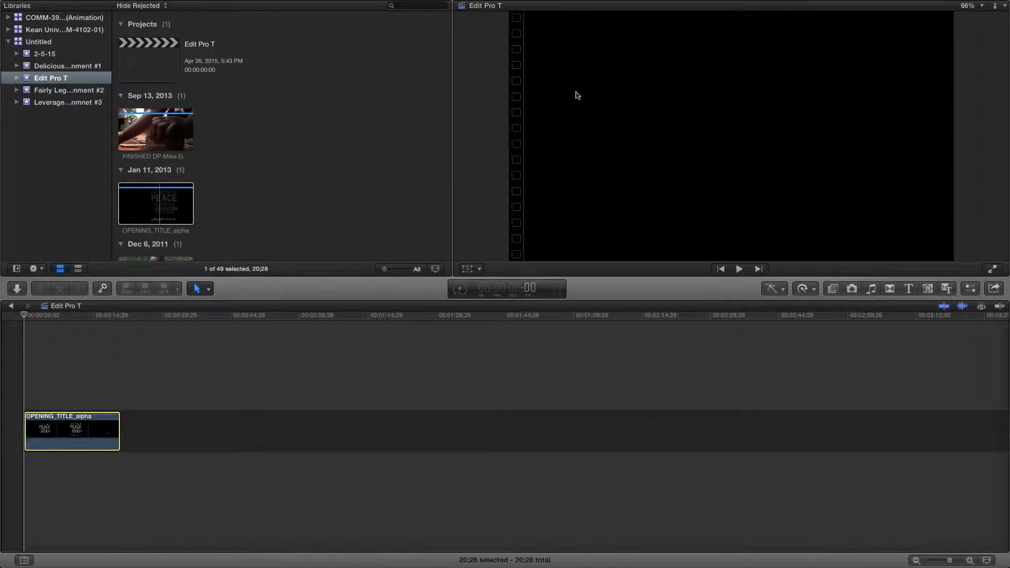
# Preview the music group clip from the Edit Pro T event
pyautogui.scroll(-3, 309, 155)
pyautogui.scroll(-2, 309, 151)
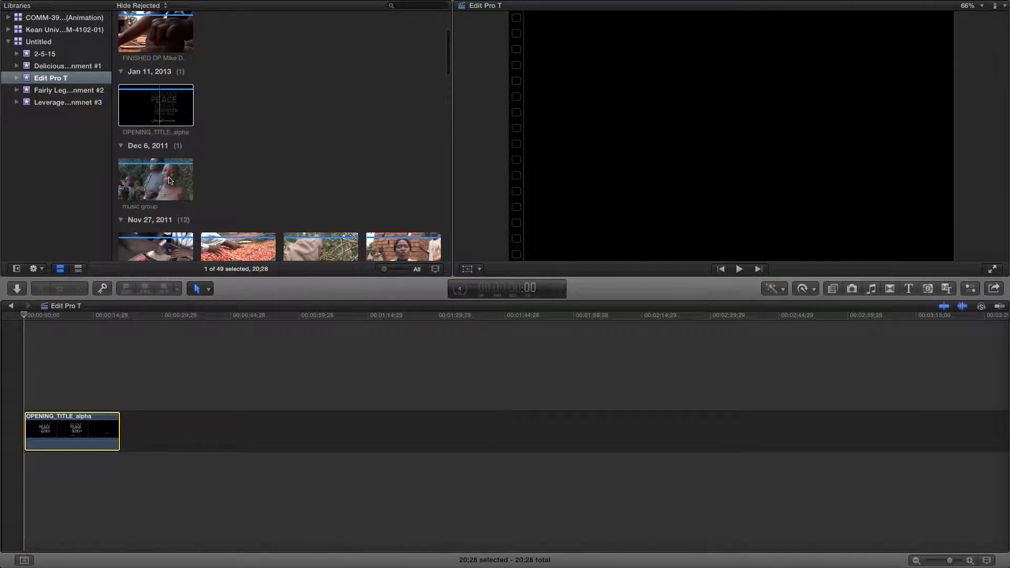
pyautogui.click(160, 174)
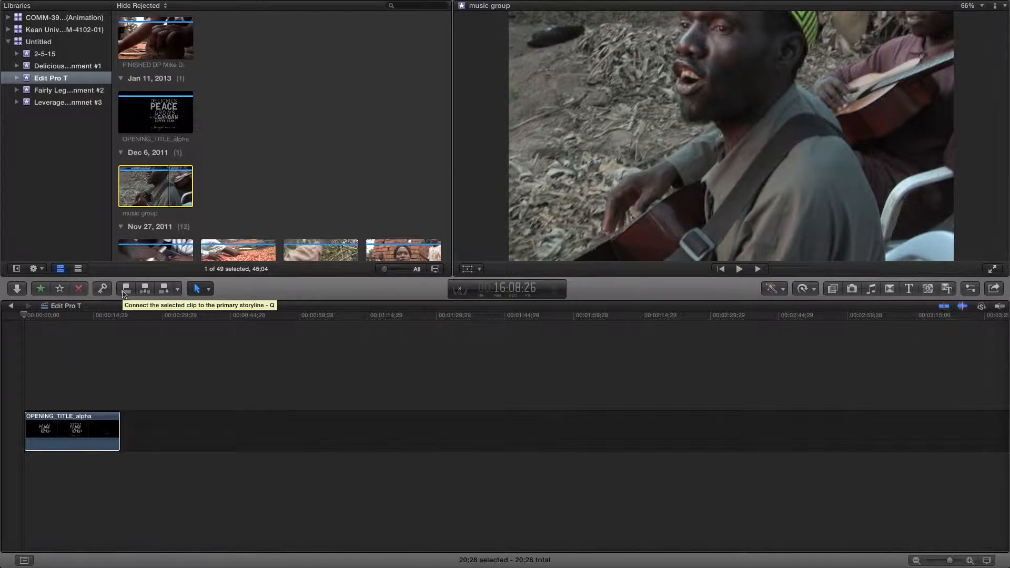
pyautogui.press('q')
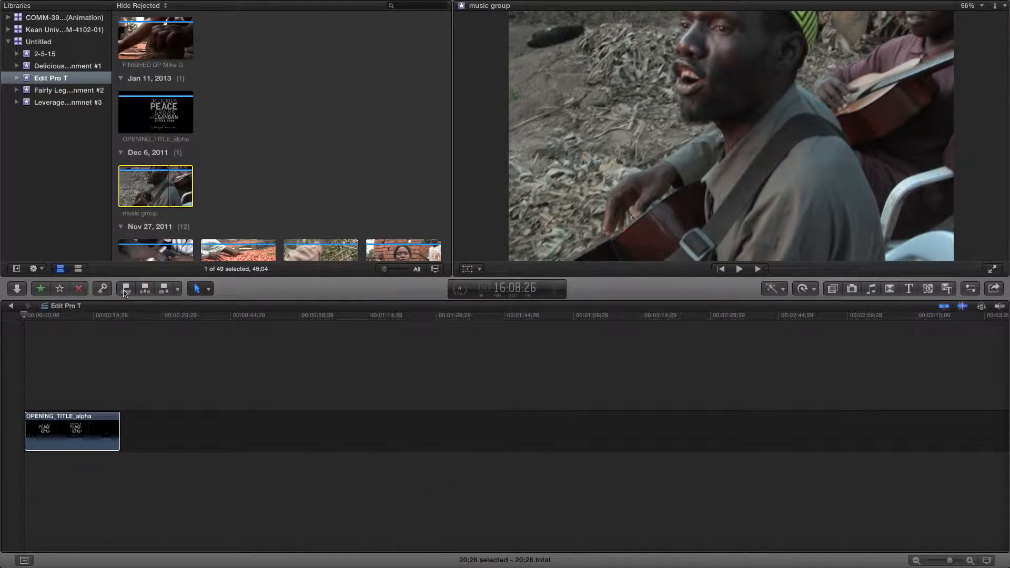
pyautogui.press('super+2')
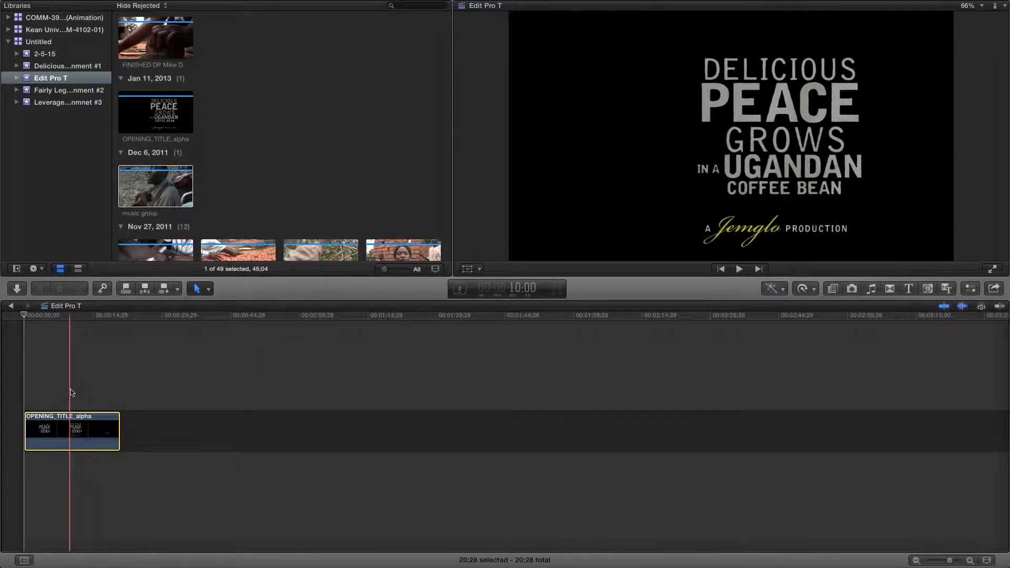
# Connect the hand shake clip above the opening title at 13:13, and connect a second hand shake copy above the first, offset slightly along the timeline
pyautogui.click(36, 316)
pyautogui.moveTo(38, 320); pyautogui.dragTo(88, 325)
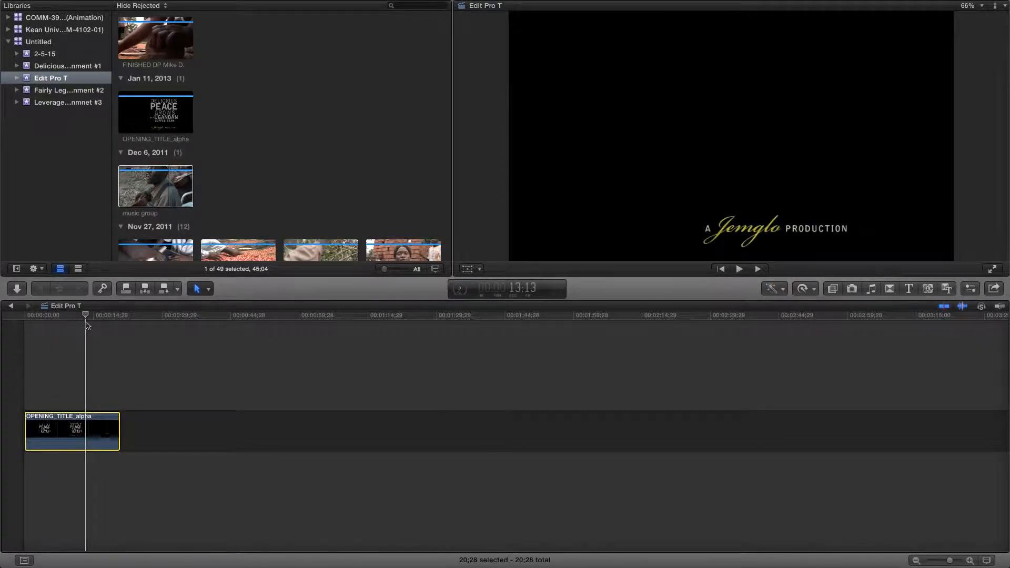
pyautogui.click(169, 186)
pyautogui.scroll(-5, 363, 185)
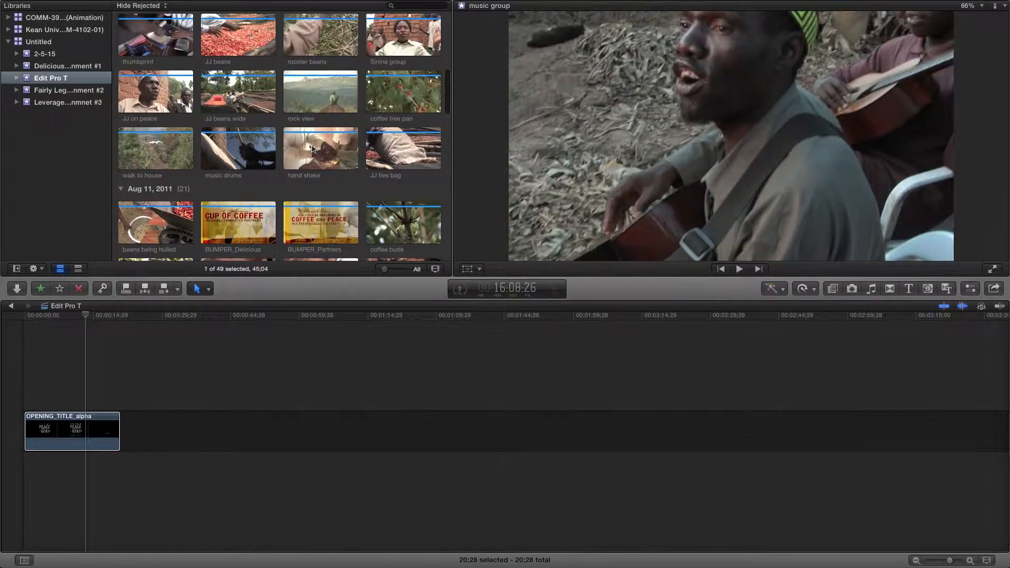
pyautogui.click(308, 153)
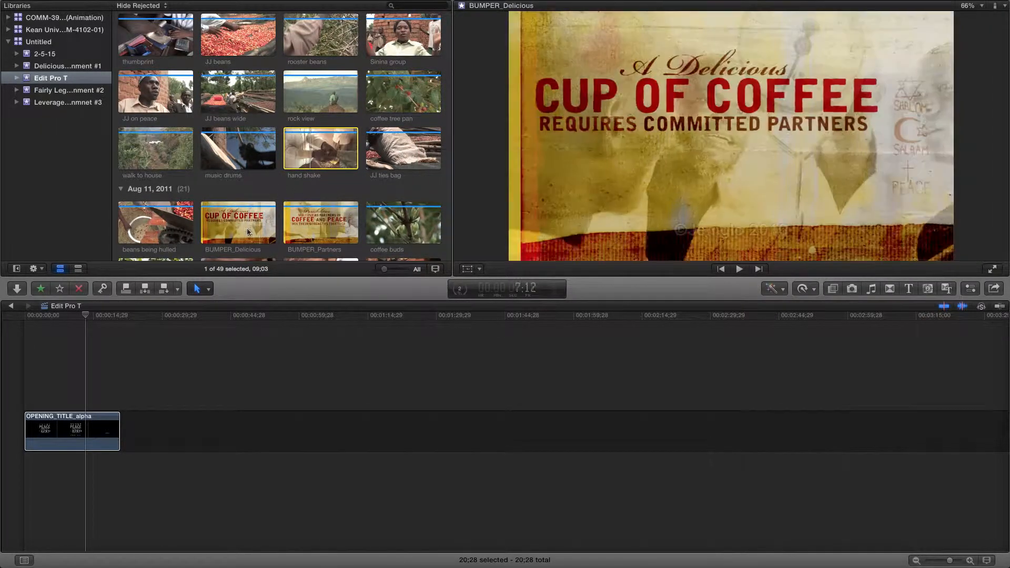
pyautogui.click(126, 290)
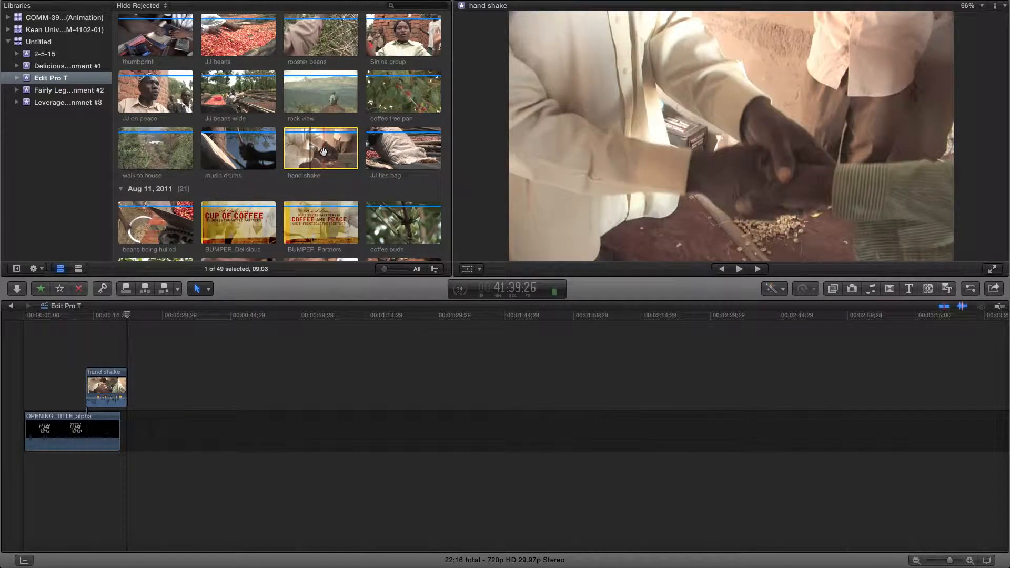
pyautogui.moveTo(126, 329); pyautogui.dragTo(95, 341)
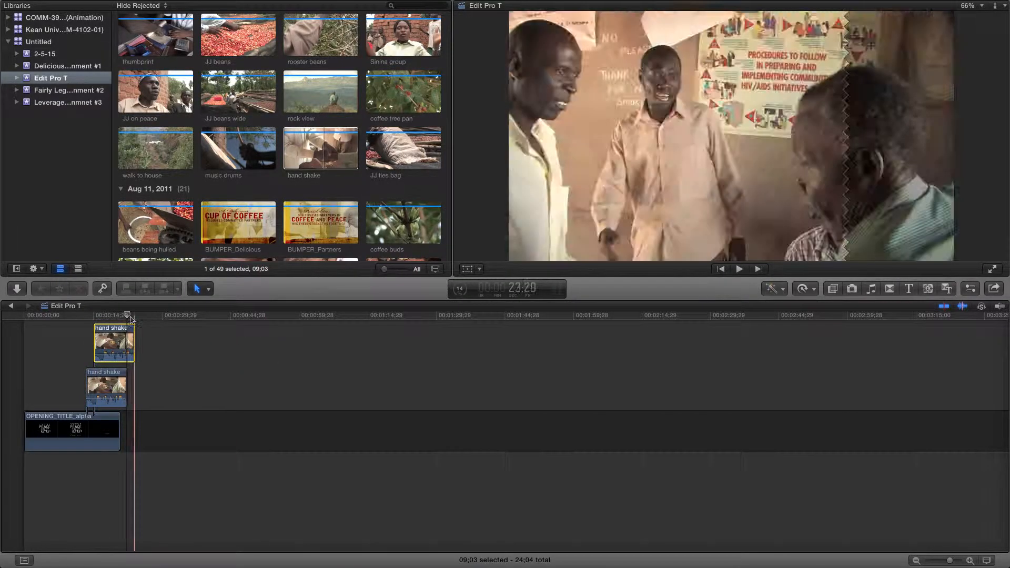
# Move the playhead near the timeline's start and select a range of about 22 frames in the walk to house clip
pyautogui.click(110, 329)
pyautogui.click(29, 326)
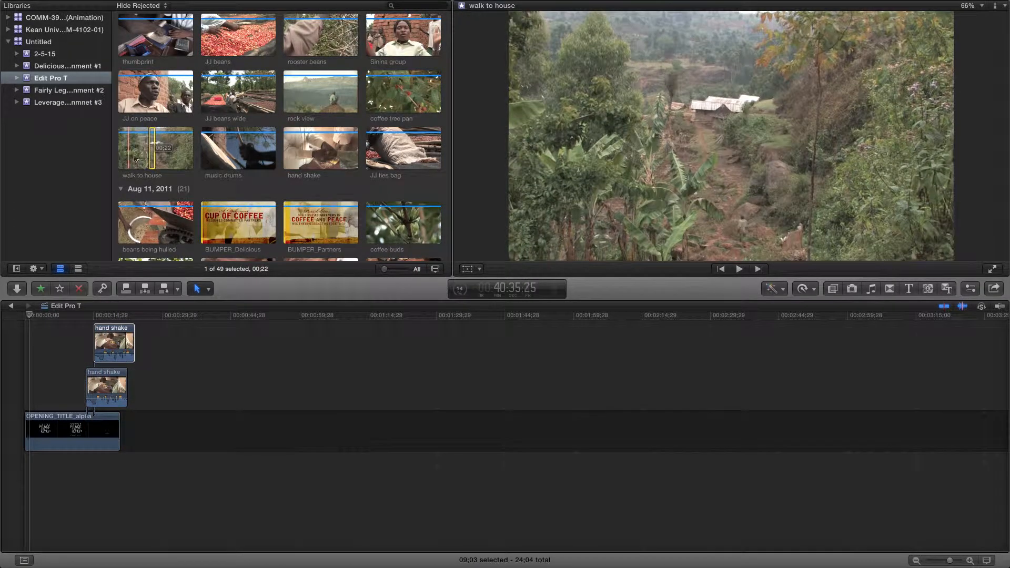
pyautogui.moveTo(150, 153); pyautogui.dragTo(154, 155)
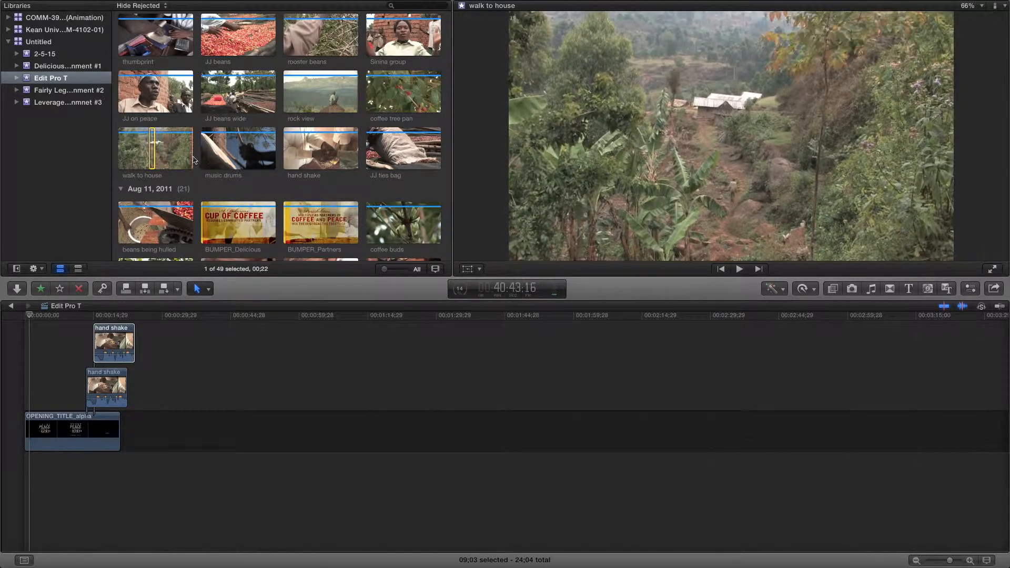
pyautogui.scroll(5, 189, 157)
pyautogui.scroll(-4, 190, 153)
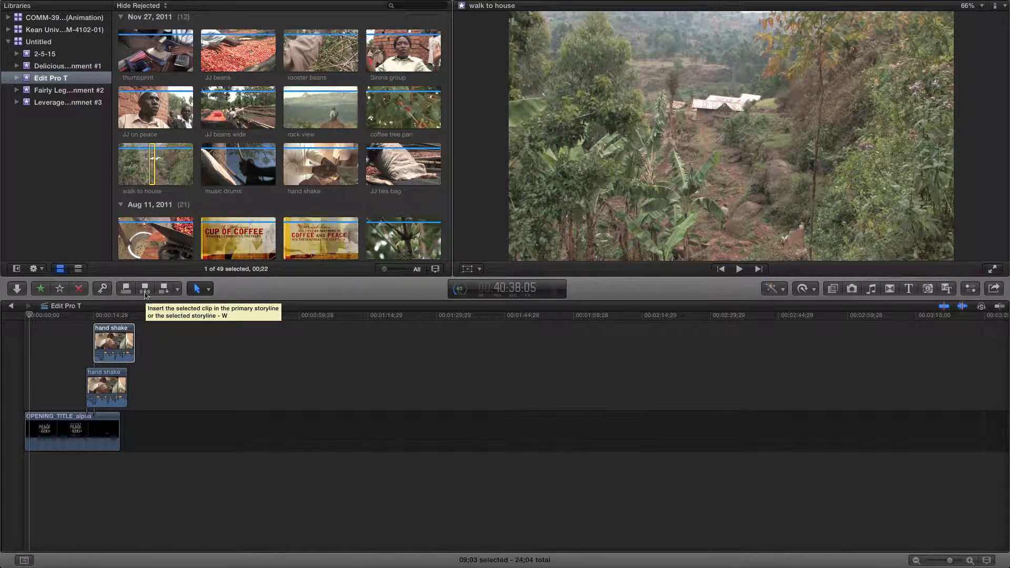
# Move the upper hand shake clip into the primary storyline after the opening title, and shift the remaining connected copy near the title's start
pyautogui.click(112, 344)
pyautogui.moveTo(112, 345); pyautogui.dragTo(138, 432)
pyautogui.moveTo(118, 388); pyautogui.dragTo(67, 388)
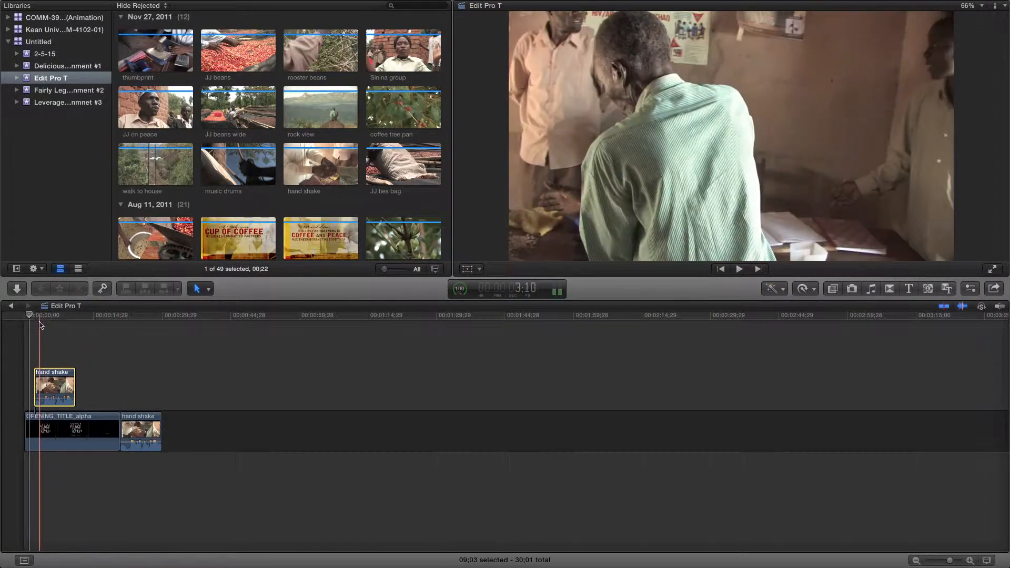
# Insert the BUMPER_Partners clip into the primary storyline between OPENING_TITLE_alpha and the hand shake clip
pyautogui.click(111, 336)
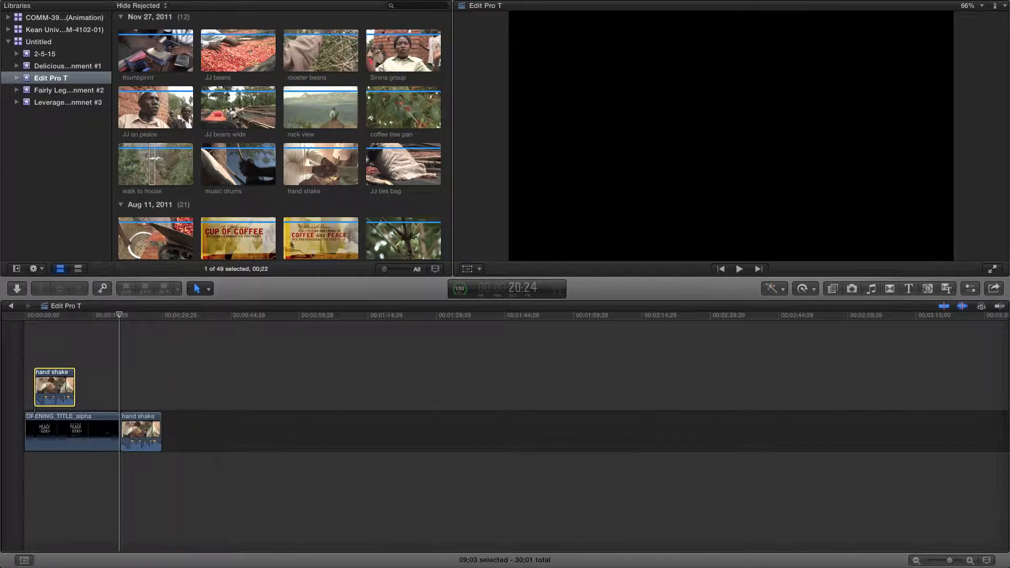
pyautogui.click(310, 231)
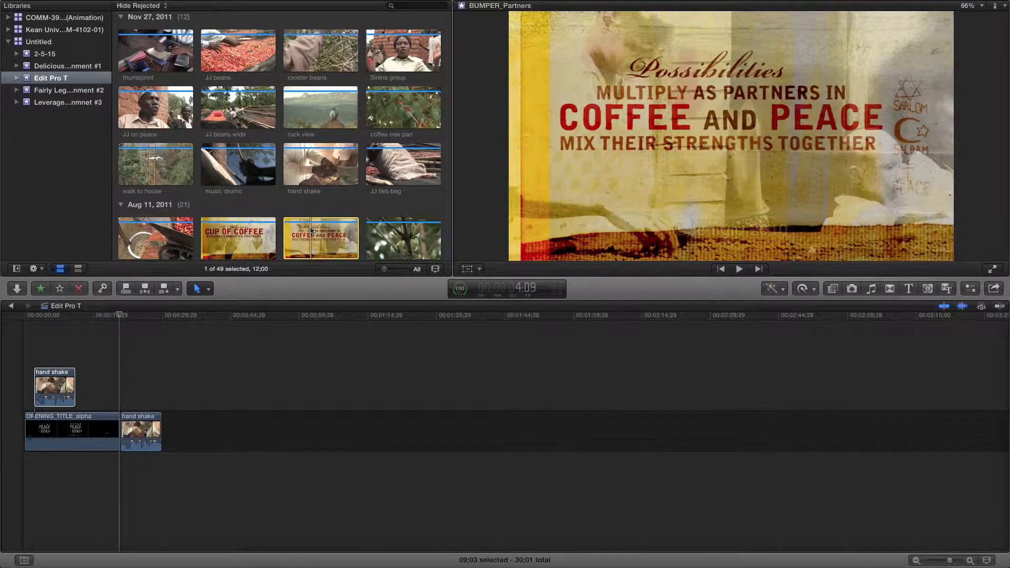
pyautogui.press('w')
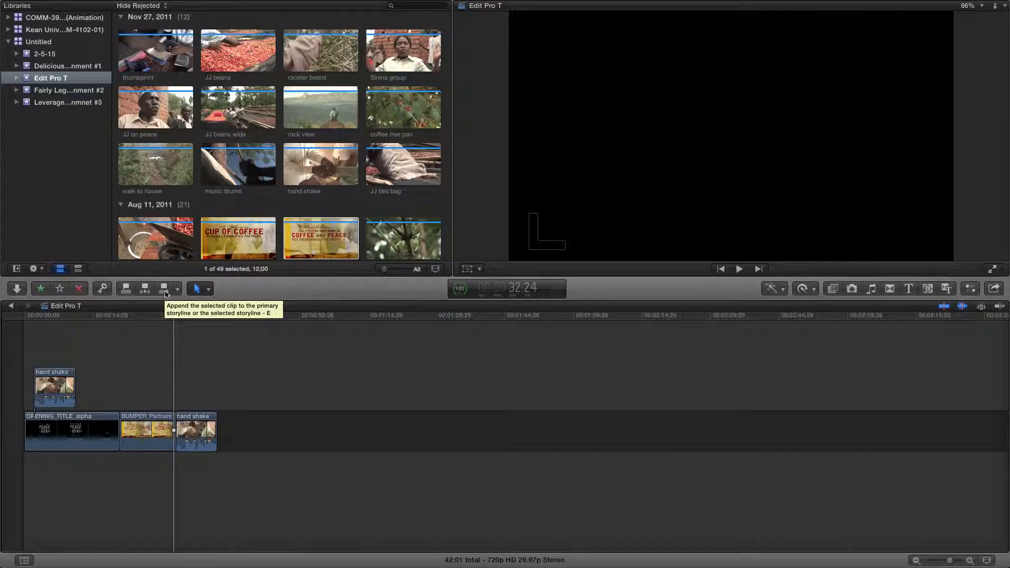
# Add the music drums clip and another hand shake clip to the end of the primary storyline
pyautogui.press('e')
pyautogui.click(239, 167)
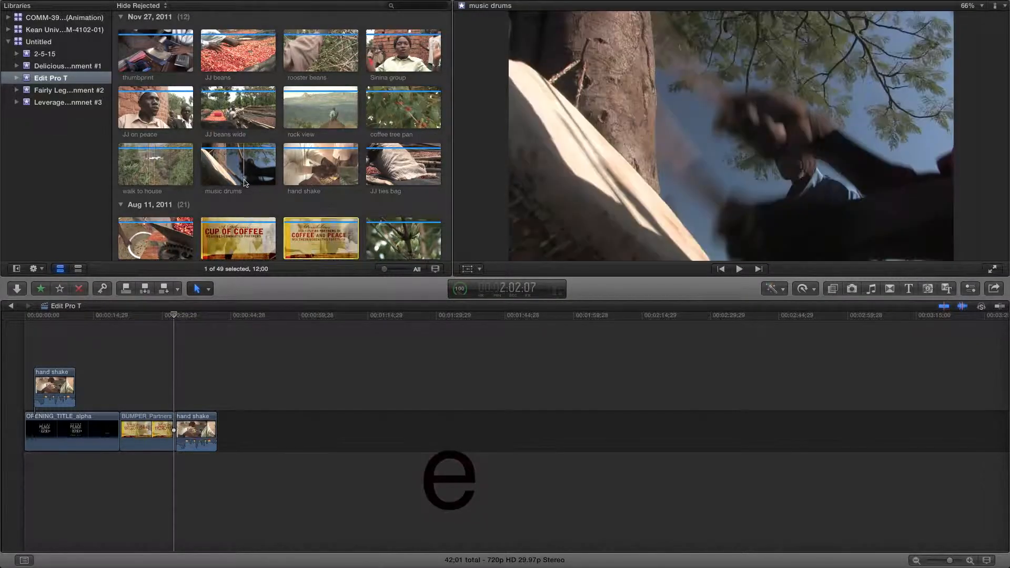
pyautogui.moveTo(239, 167); pyautogui.dragTo(238, 422)
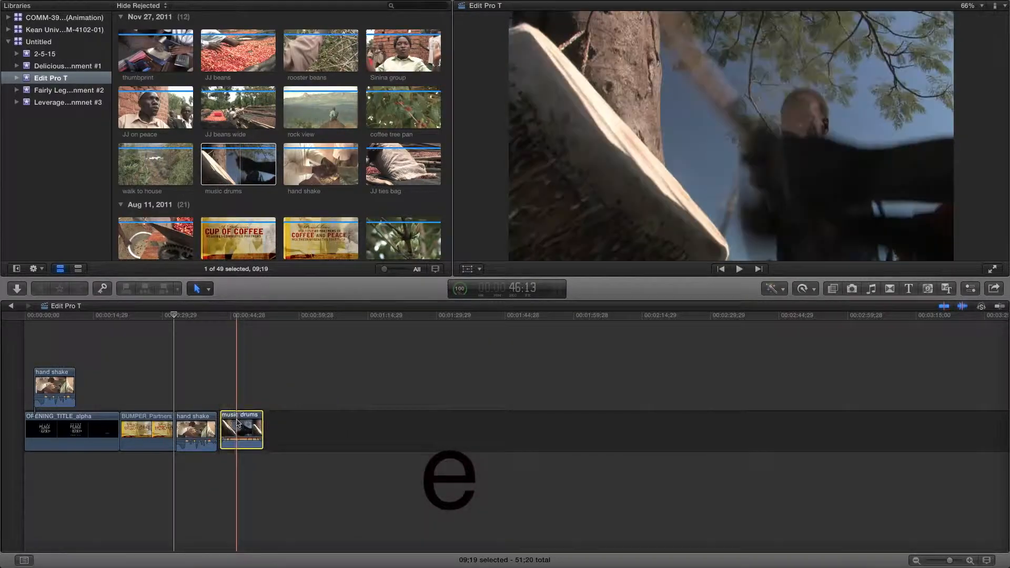
pyautogui.click(311, 173)
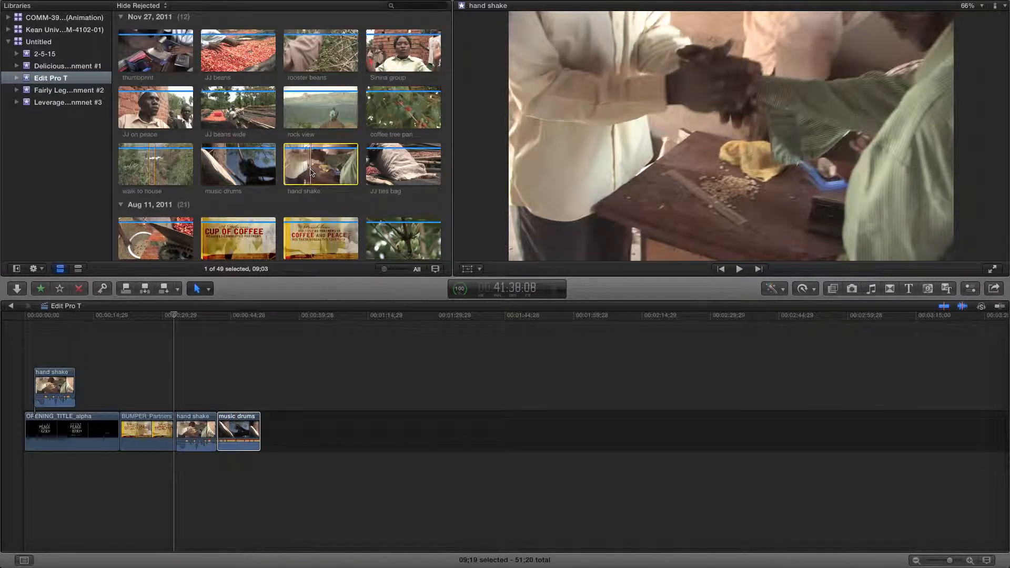
pyautogui.press('e')
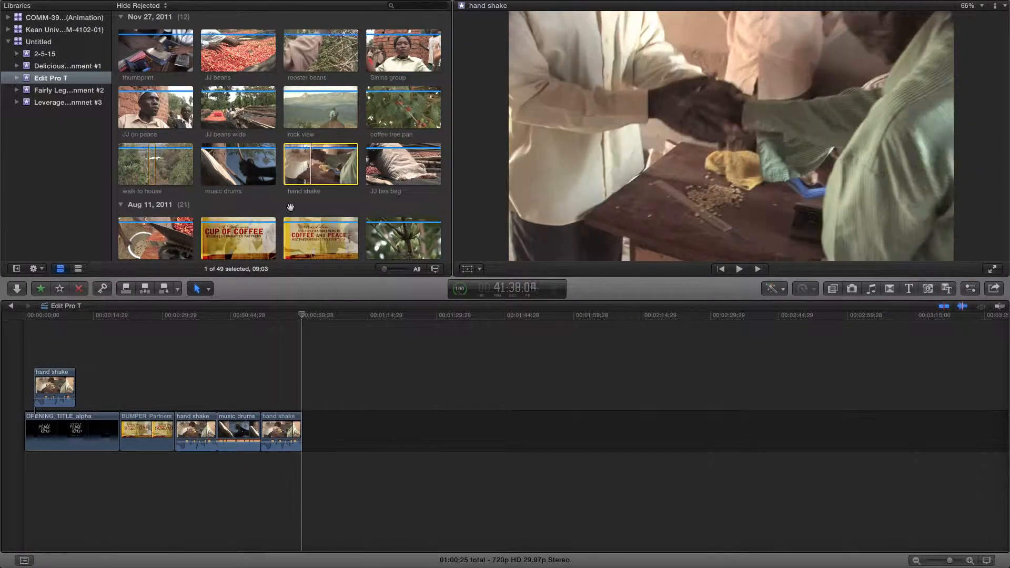
pyautogui.hotkey('shift', 'z')
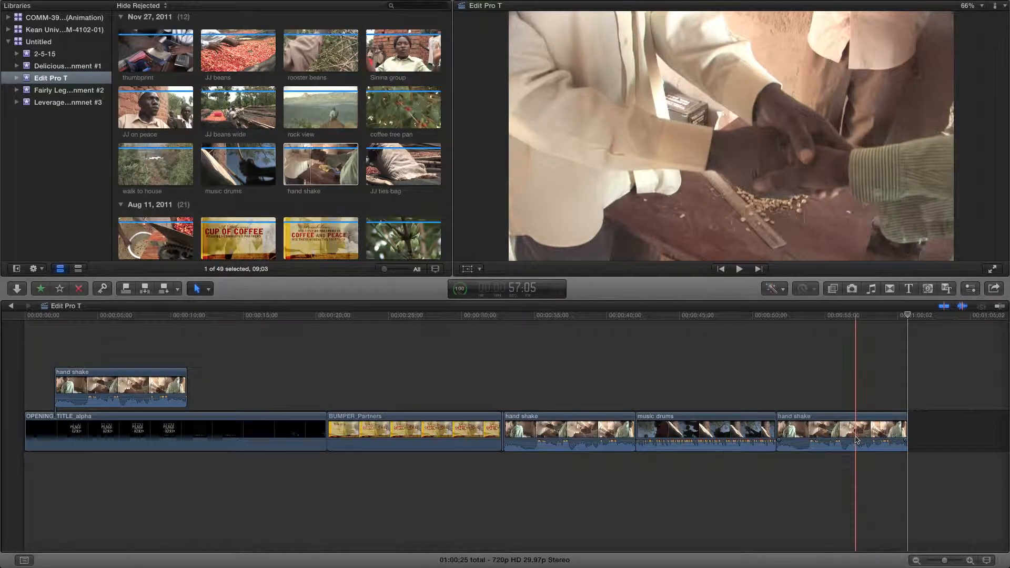
pyautogui.moveTo(949, 563)
pyautogui.mouseDown()
pyautogui.moveTo(933, 567)
pyautogui.moveTo(944, 565)
pyautogui.mouseUp()
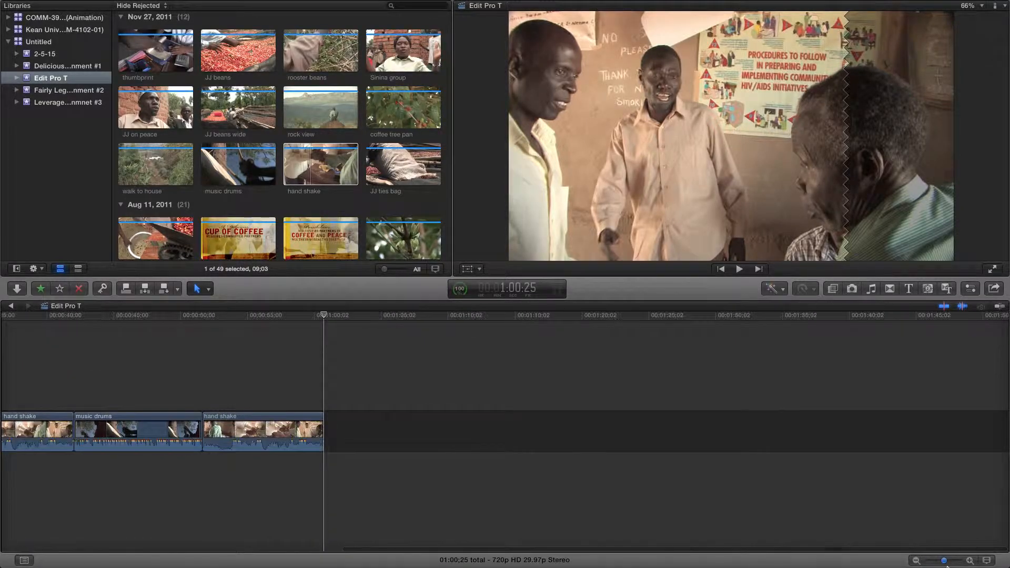
pyautogui.hscroll(-10, 272, 423)
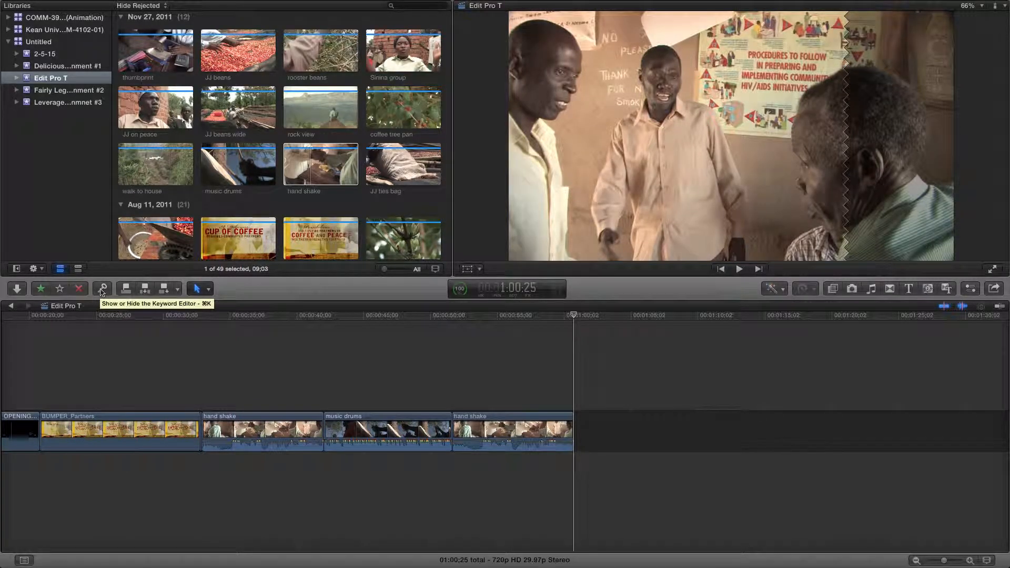
# Add the keyword "Coffee Beans" to the JJ ties bag clip
pyautogui.click(412, 174)
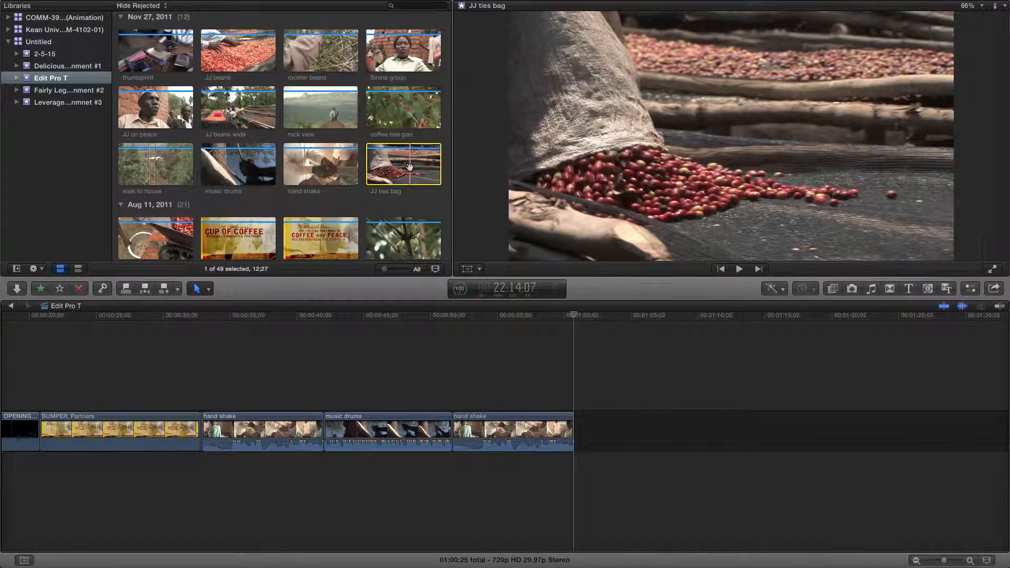
pyautogui.click(103, 290)
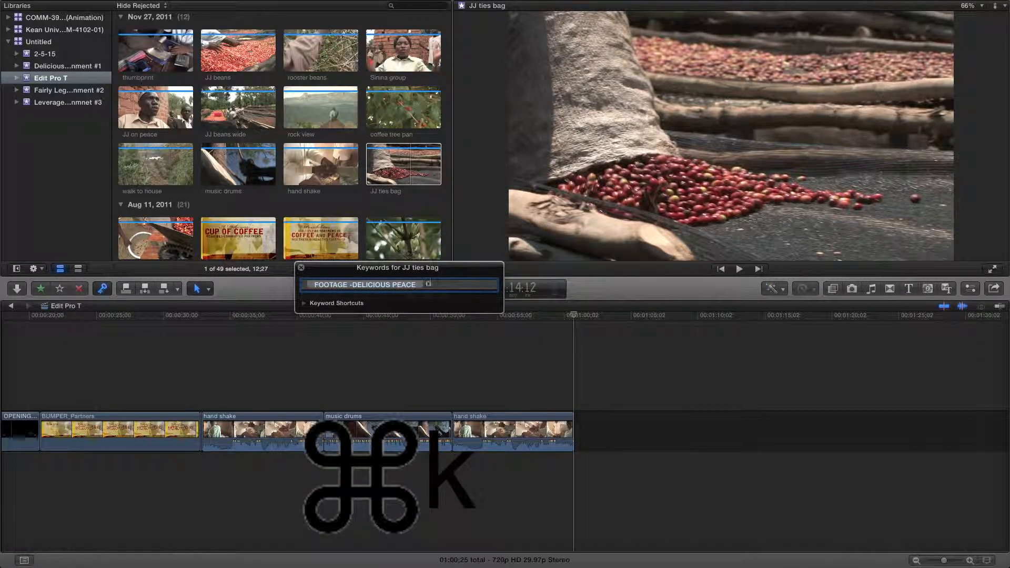
pyautogui.write('Coff')
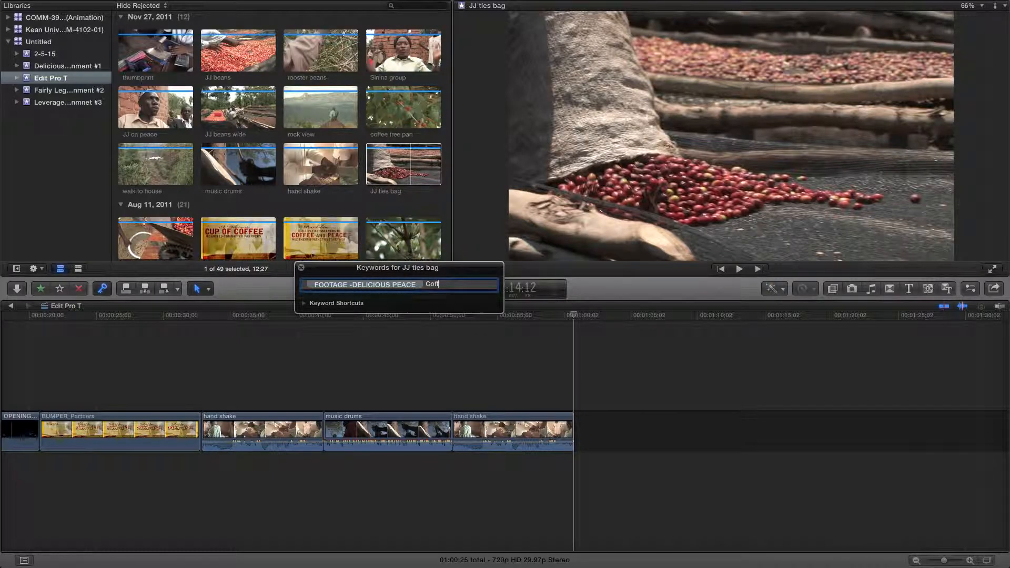
pyautogui.write('ee Beans')
pyautogui.press('Return')
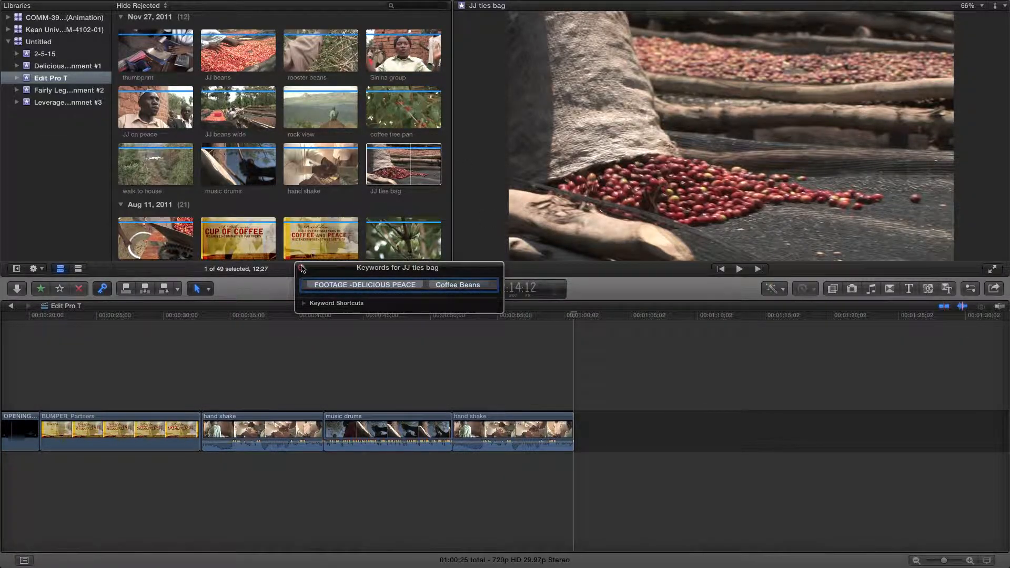
pyautogui.click(301, 267)
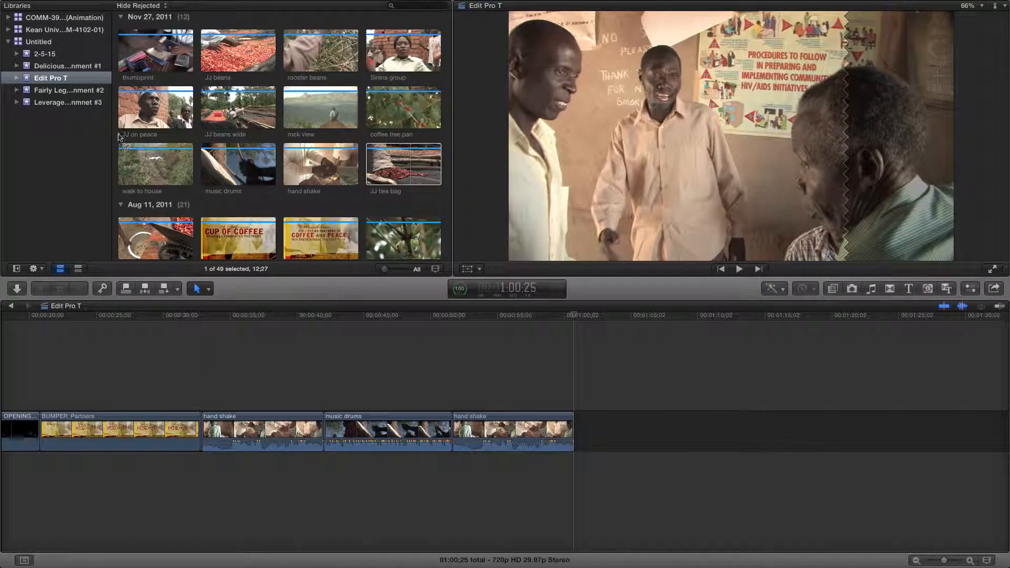
# View the clips in the Coffee Beans keyword collection of the Edit Pro T event, and return to the whole event
pyautogui.click(16, 78)
pyautogui.click(67, 92)
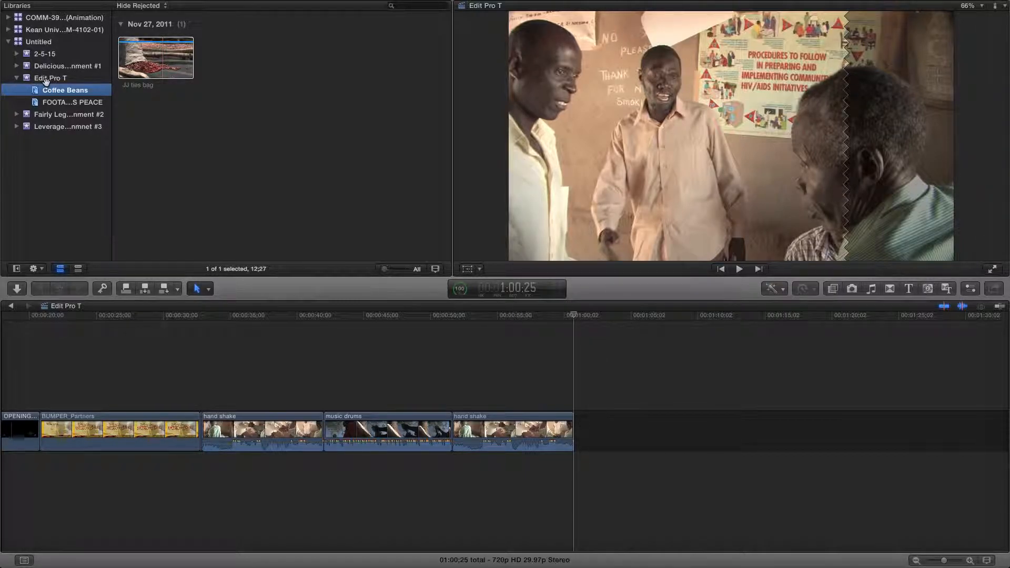
pyautogui.click(46, 79)
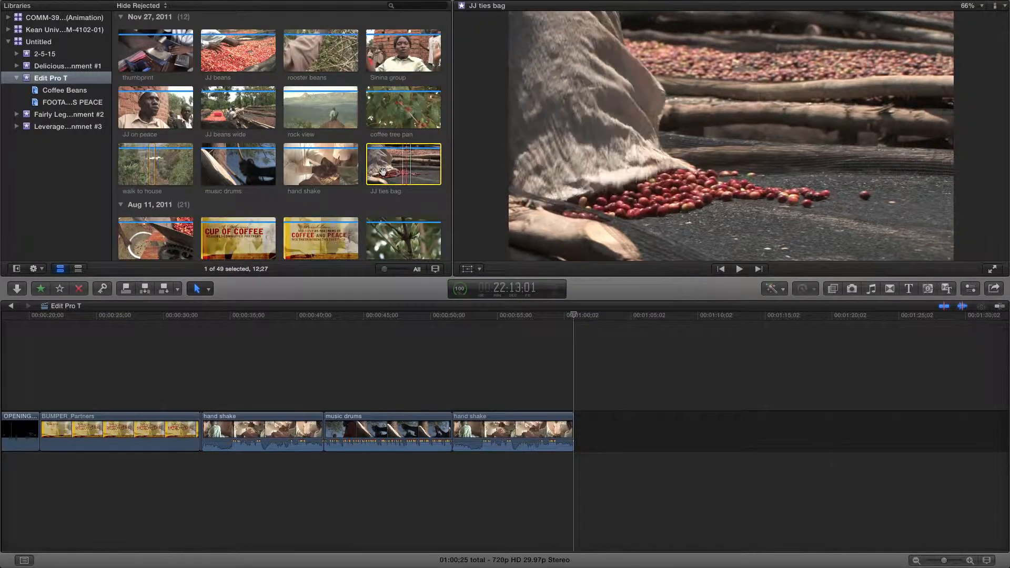
# Mark the hand shake clip as a favorite and reject the tree bird photo in the Edit Pro T event
pyautogui.click(297, 160)
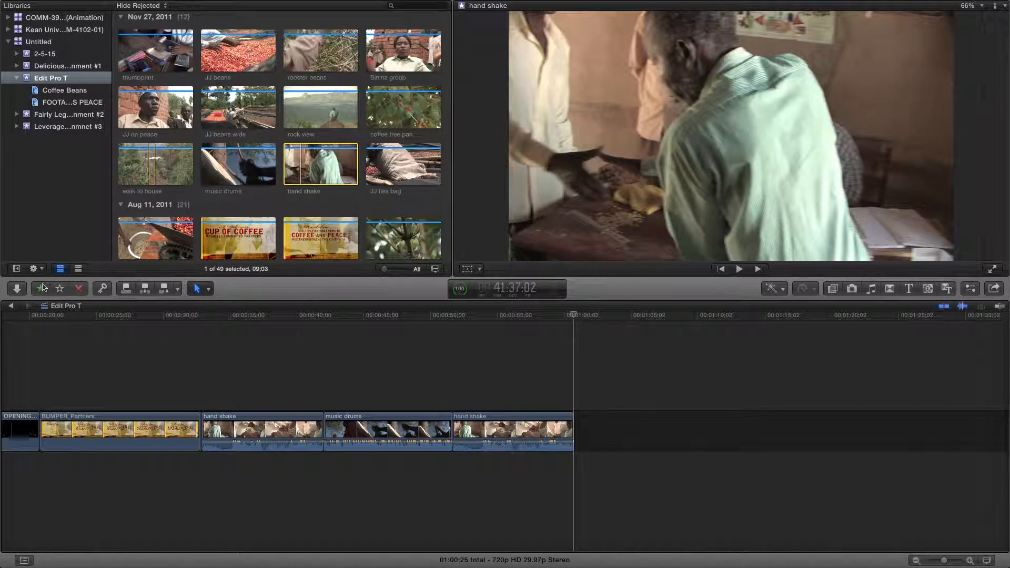
pyautogui.click(40, 289)
pyautogui.scroll(-10, 339, 151)
pyautogui.scroll(-2, 338, 153)
pyautogui.click(132, 112)
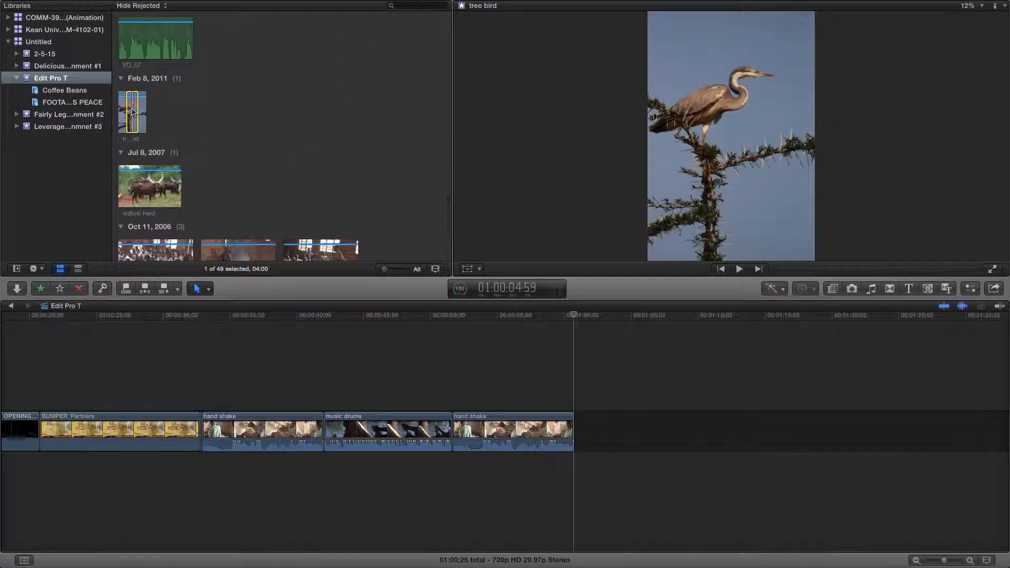
pyautogui.click(79, 291)
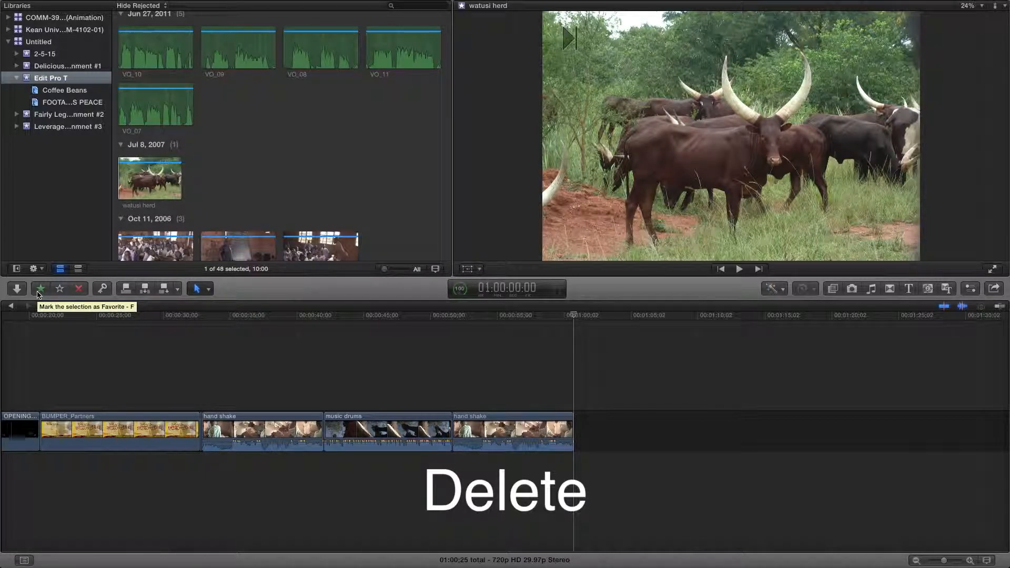
# Try to mark the watusi herd clip as a favorite and remove its rating
pyautogui.press('f')
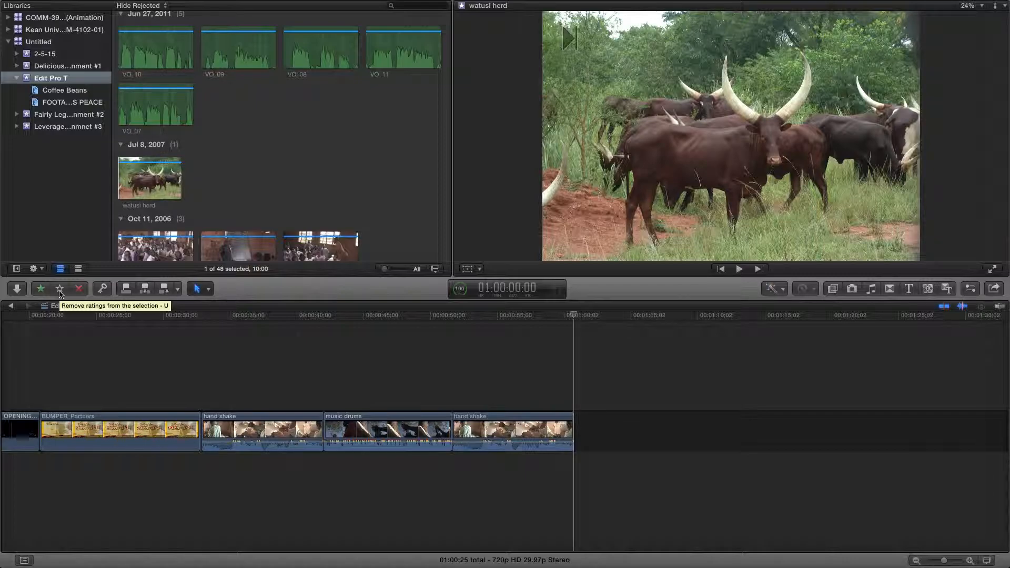
pyautogui.press('u')
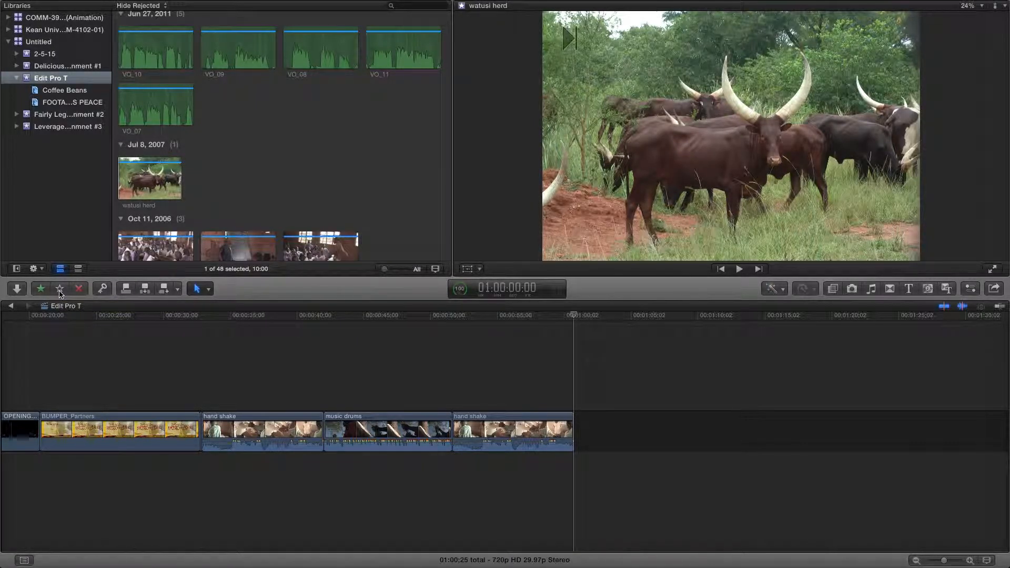
# Play the rock view clip in the Edit Pro T event and mark a range about 3:18 long in its second half
pyautogui.scroll(10, 238, 220)
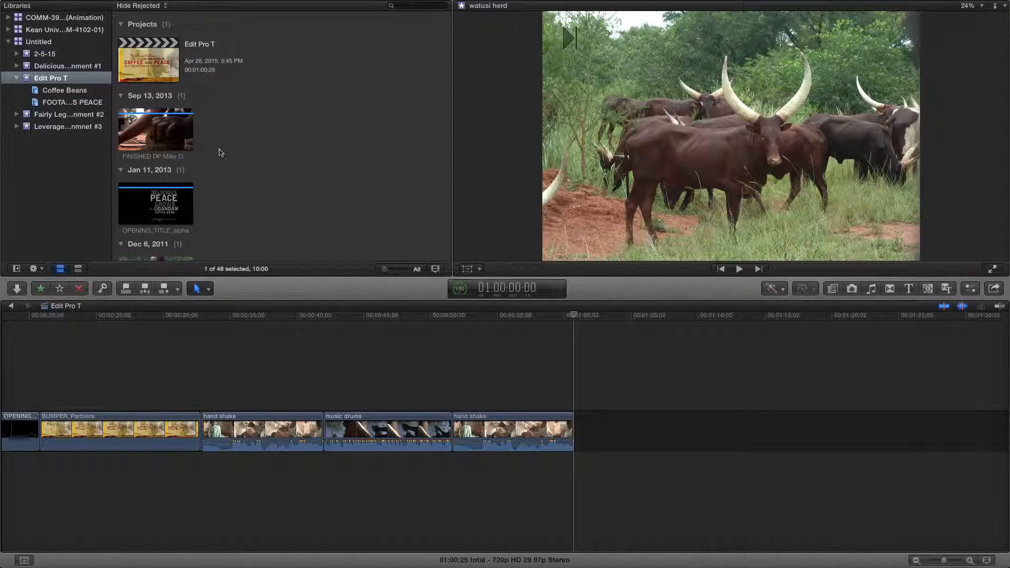
pyautogui.scroll(-10, 266, 137)
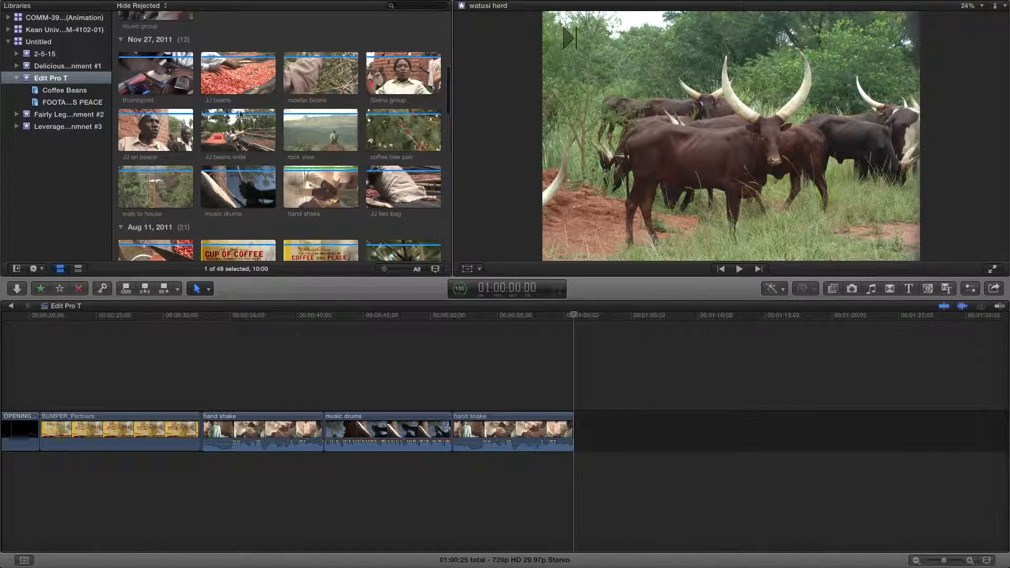
pyautogui.click(295, 134)
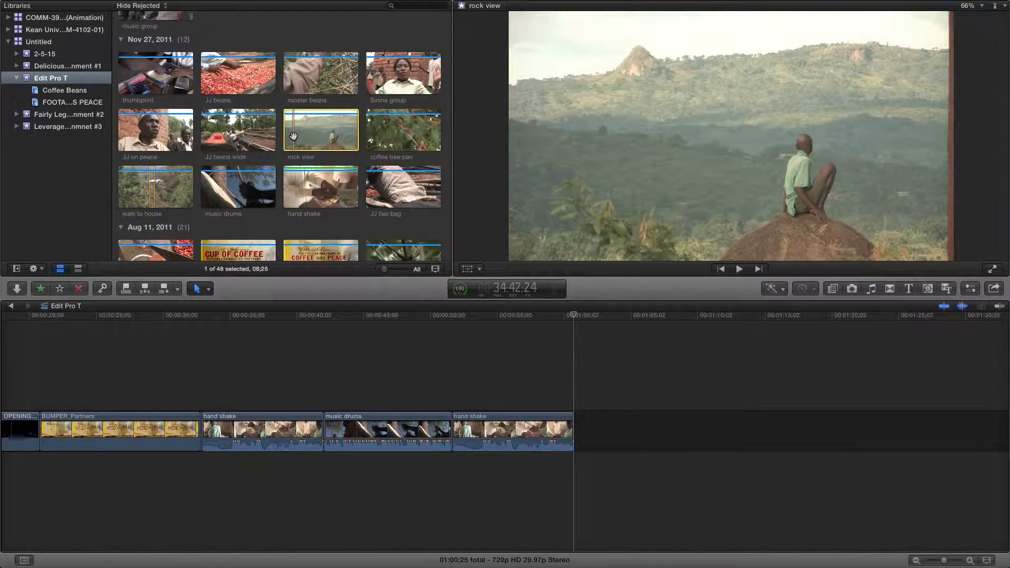
pyautogui.press('space')
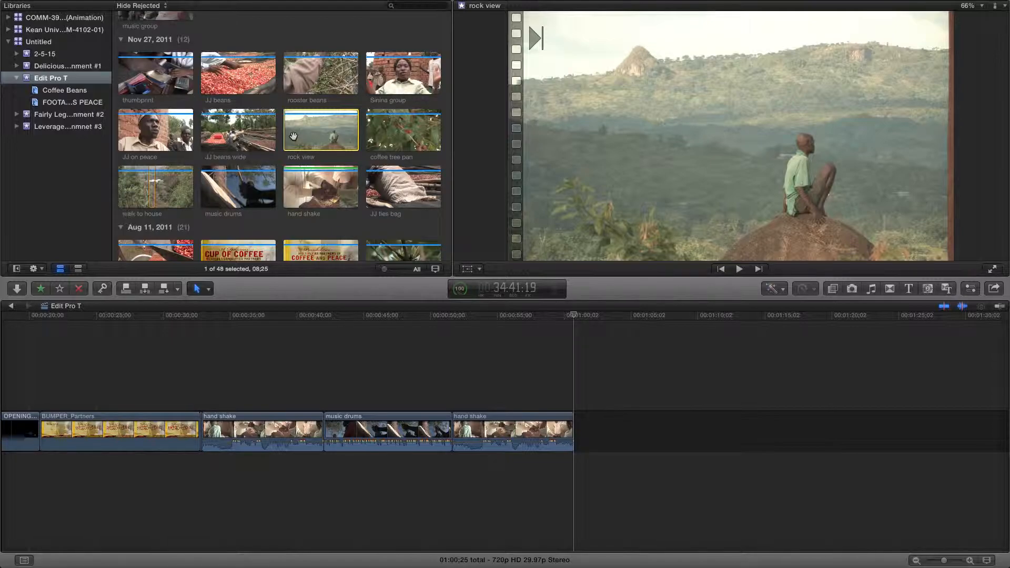
pyautogui.press('space')
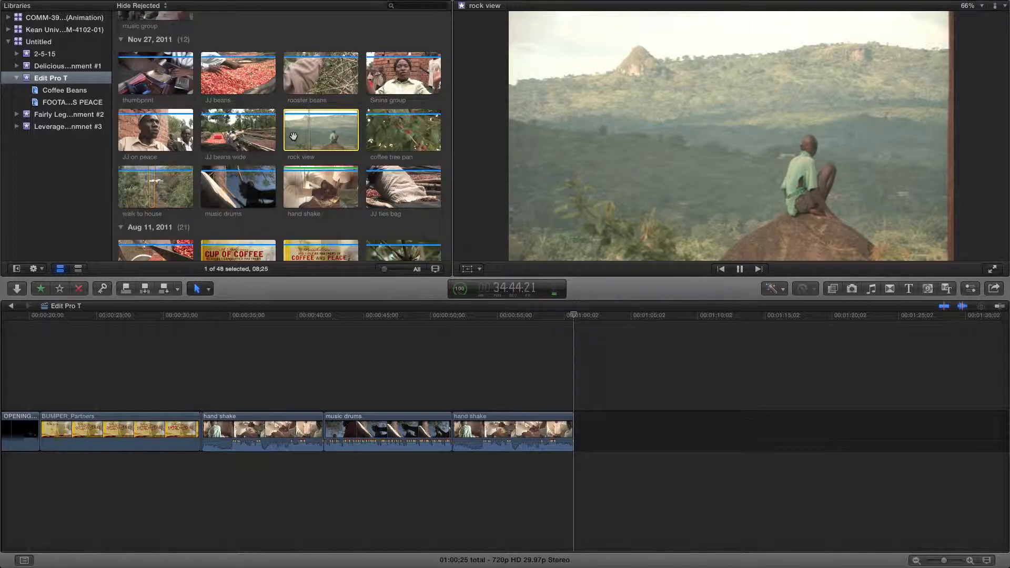
pyautogui.press('i')
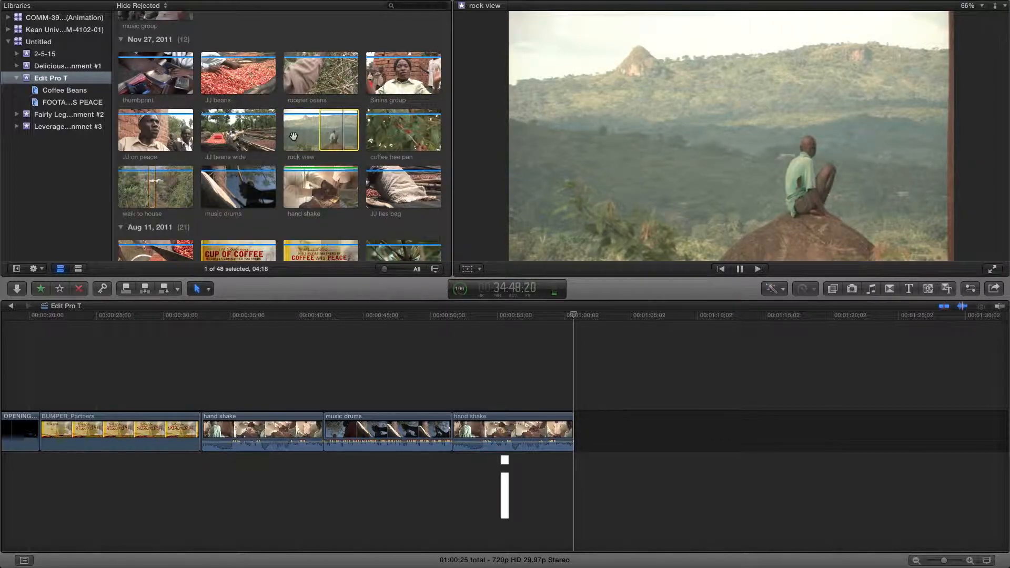
pyautogui.press('o')
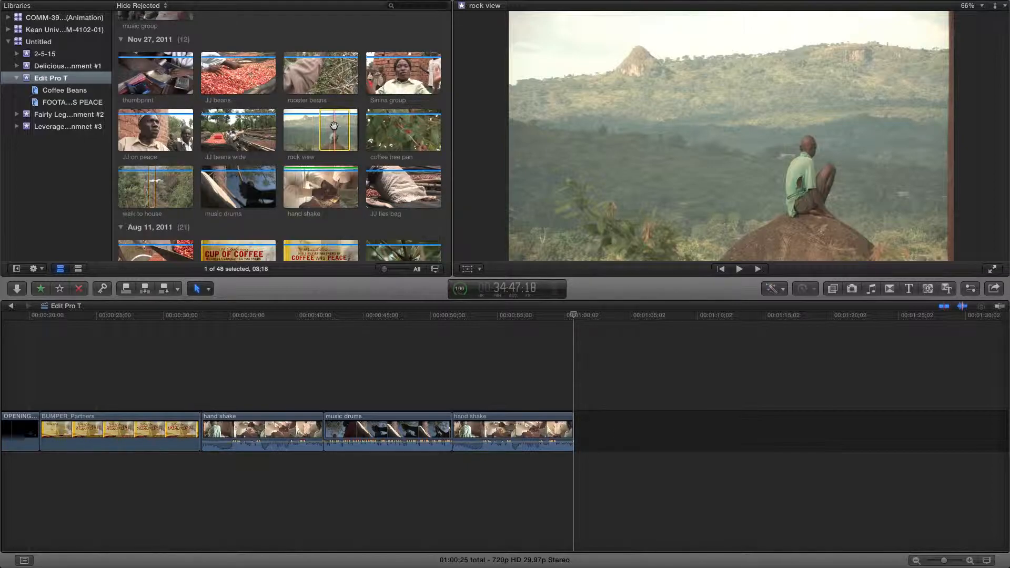
# Append the marked rock view range to the end of the timeline and place the playhead at about 1:03:22
pyautogui.click(115, 361)
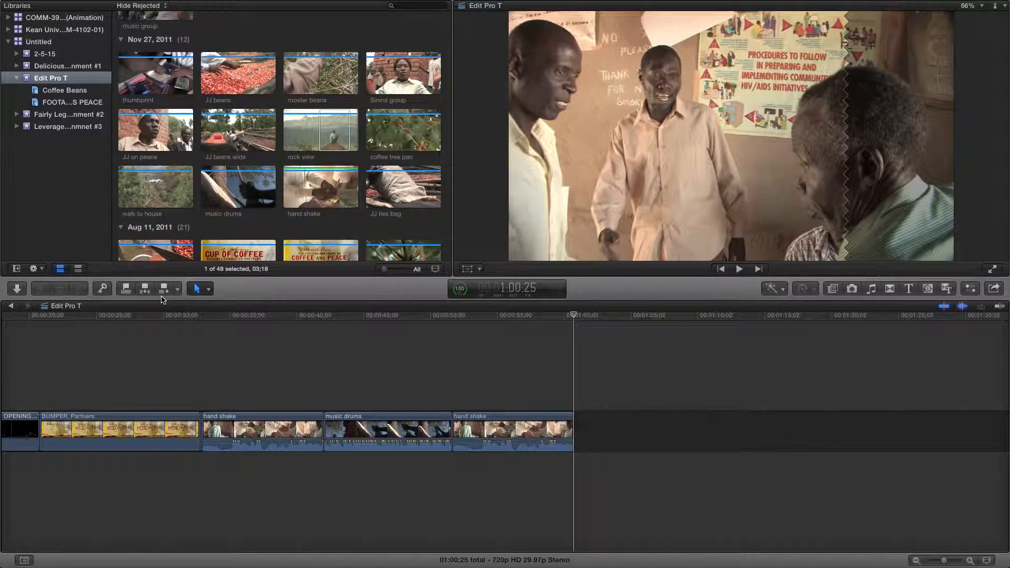
pyautogui.press('e')
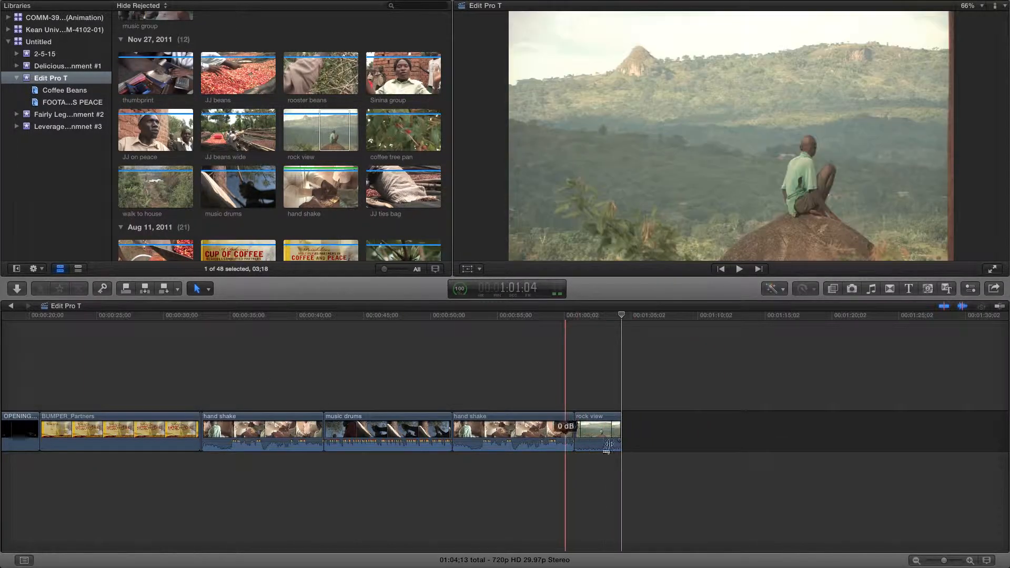
pyautogui.click(601, 322)
pyautogui.moveTo(601, 322)
pyautogui.mouseDown()
pyautogui.moveTo(575, 324)
pyautogui.moveTo(613, 329)
pyautogui.mouseUp()
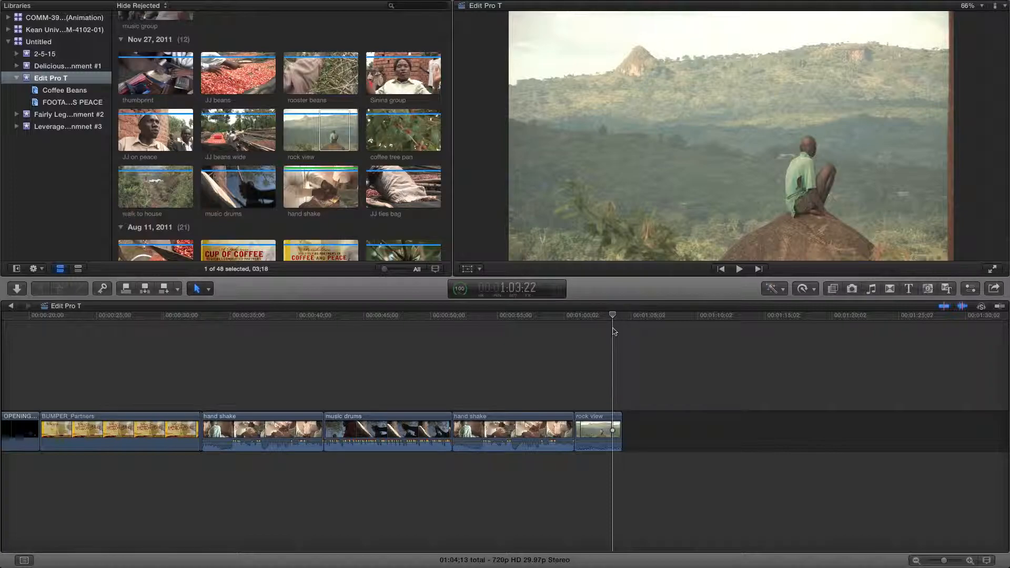
pyautogui.press('s')
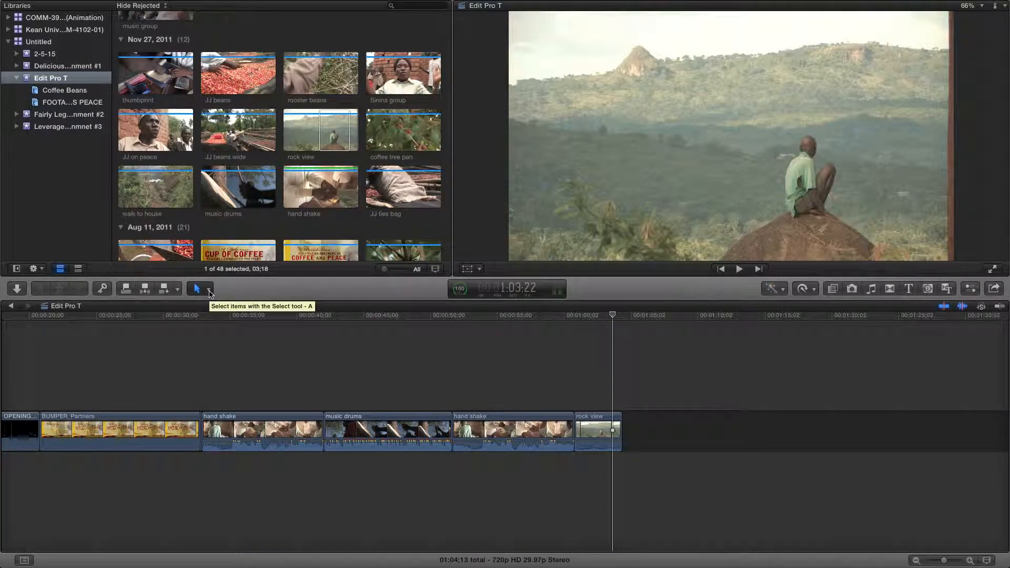
# Rearrange the two hand shake clips so one is connected above the other and both sit directly after the BUMPER_Partners clip
pyautogui.click(252, 426)
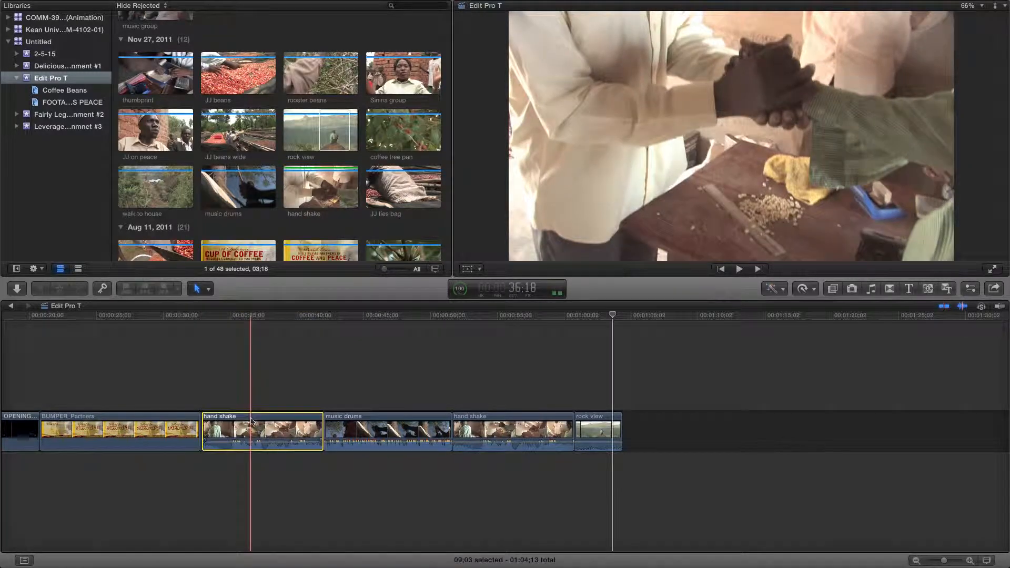
pyautogui.moveTo(253, 425); pyautogui.dragTo(581, 409)
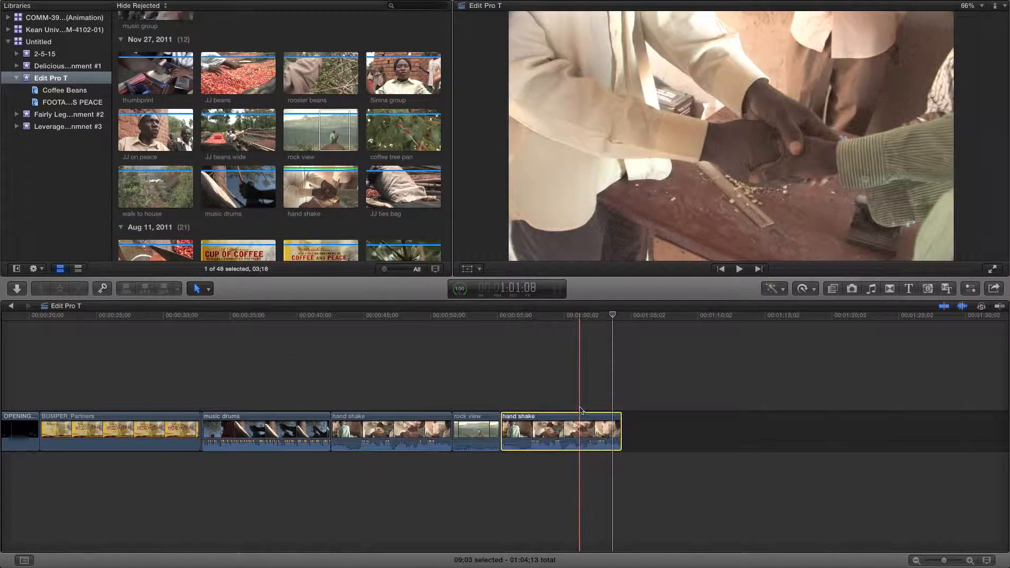
pyautogui.moveTo(408, 426); pyautogui.dragTo(454, 431)
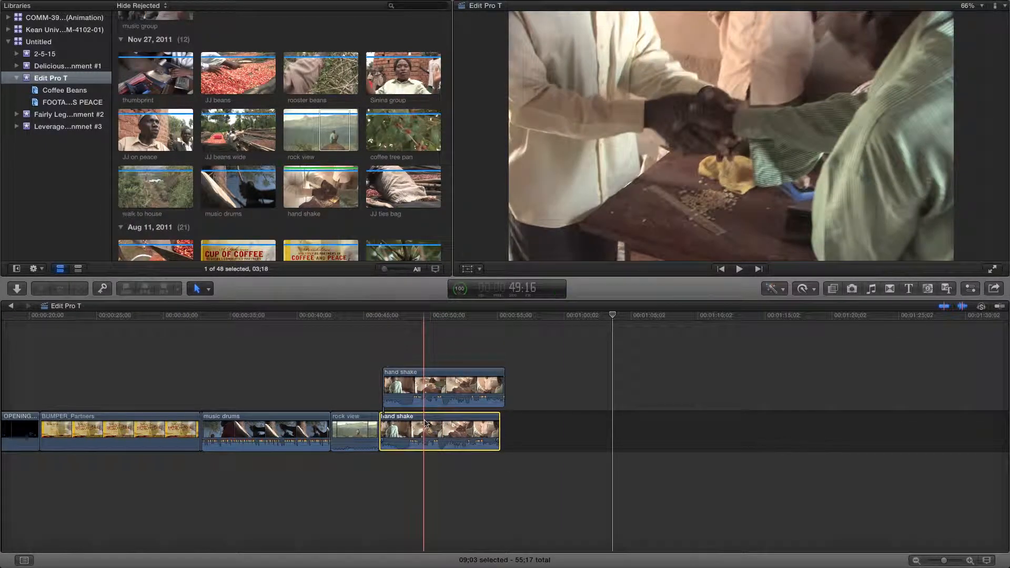
pyautogui.moveTo(441, 427); pyautogui.dragTo(130, 429)
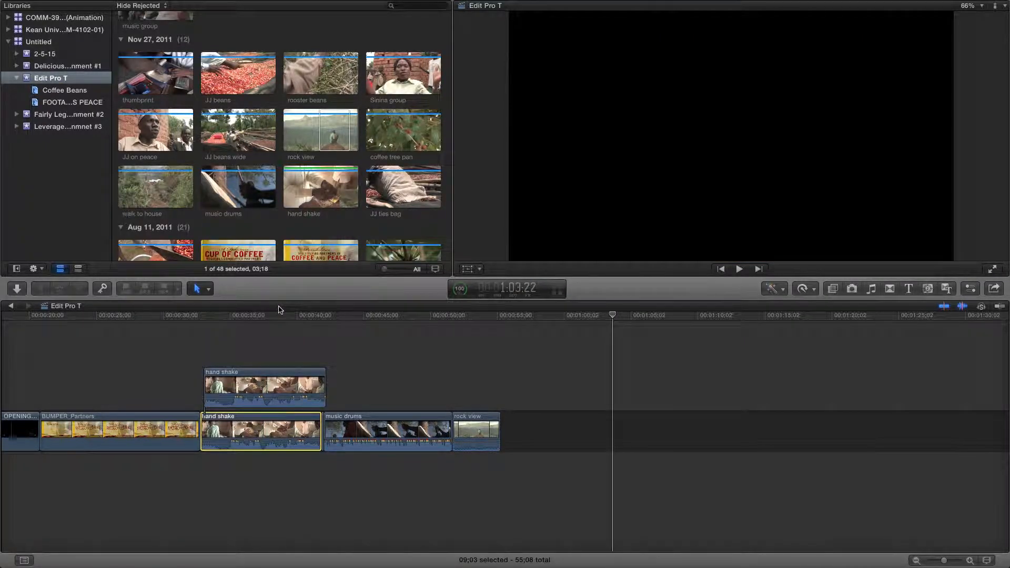
# Shorten the end of the connected hand shake clip by slightly over one second with the Trim tool
pyautogui.click(210, 290)
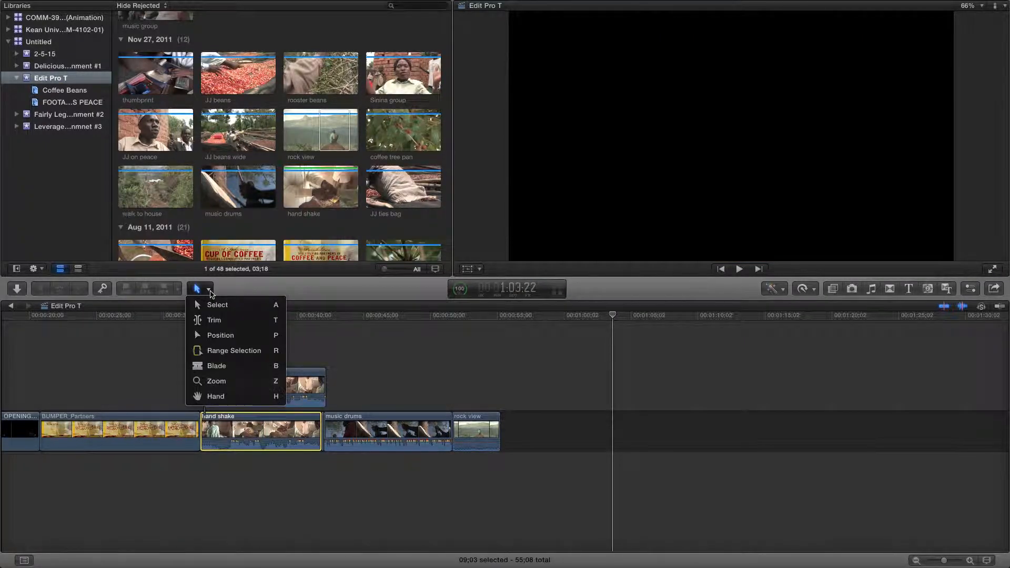
pyautogui.click(258, 321)
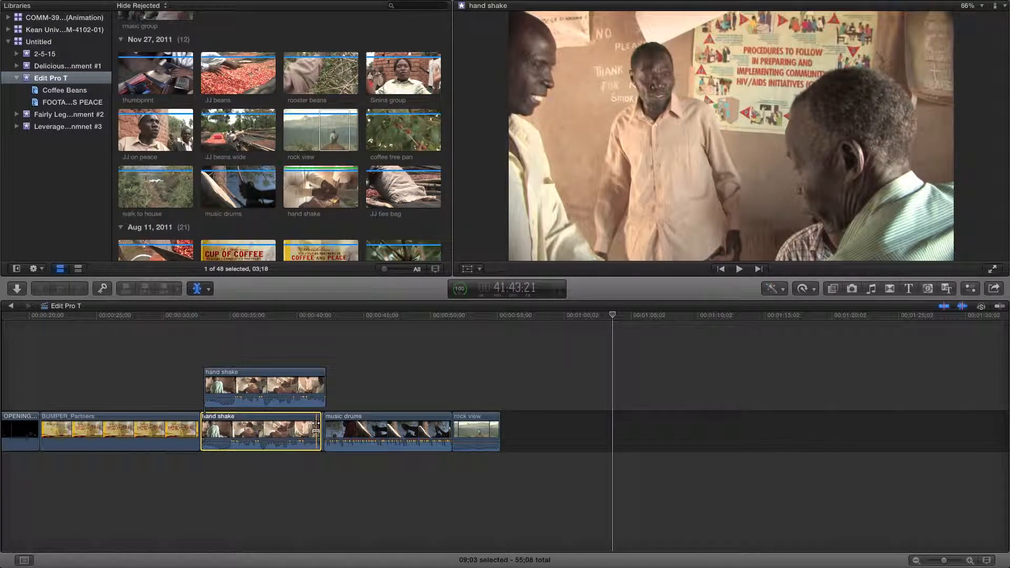
pyautogui.moveTo(295, 426); pyautogui.dragTo(282, 427)
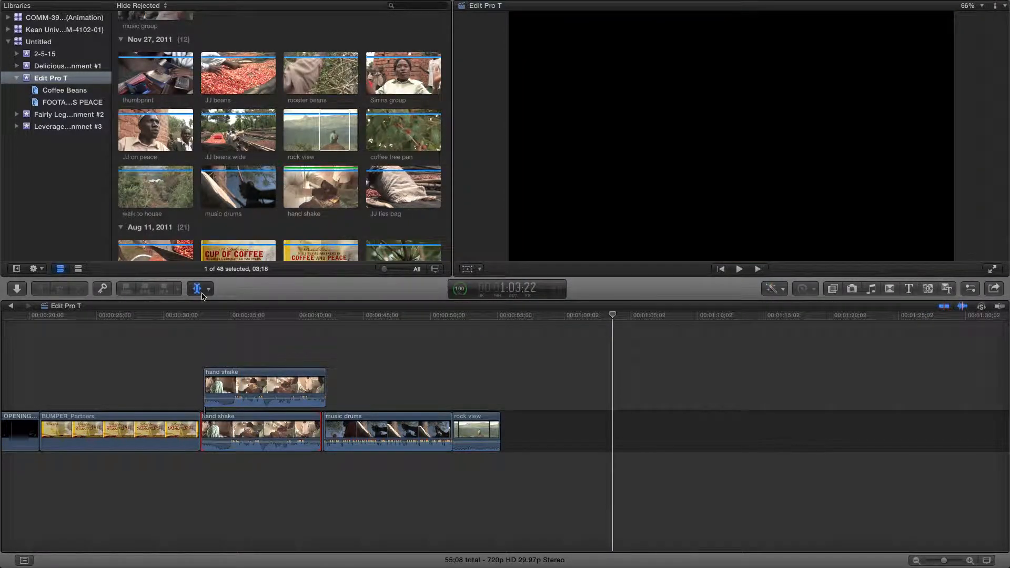
pyautogui.click(275, 387)
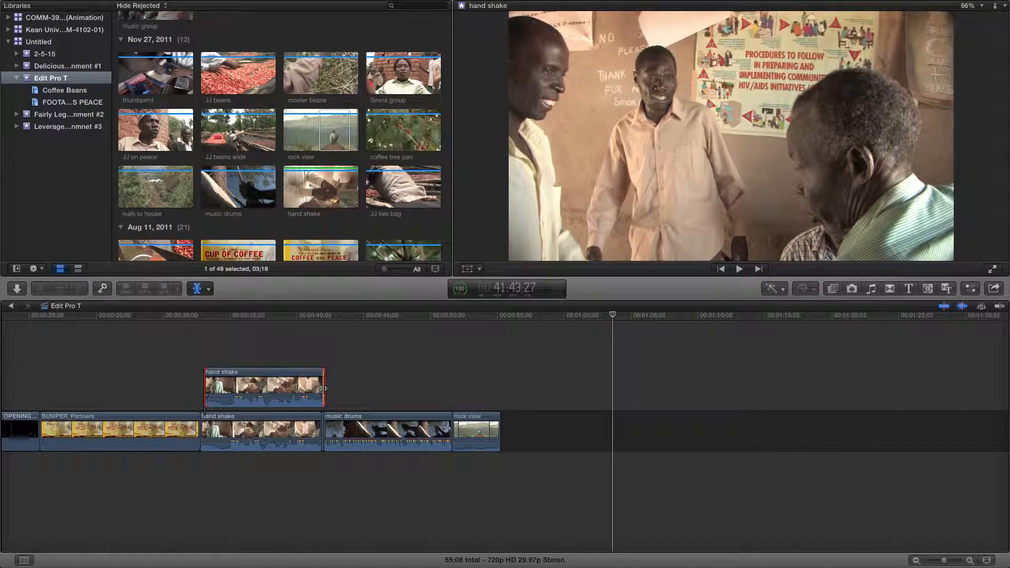
pyautogui.moveTo(323, 386); pyautogui.dragTo(308, 387)
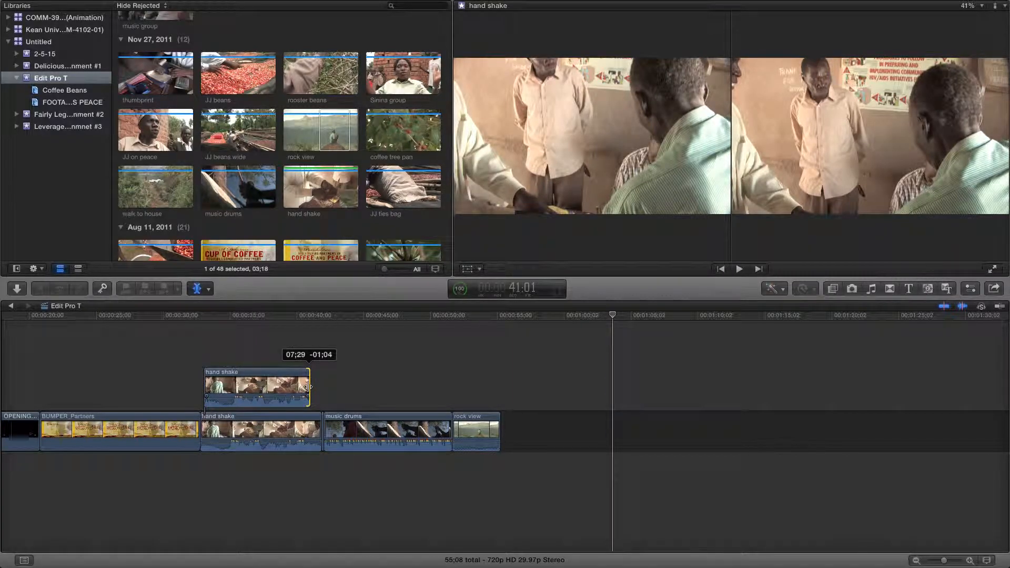
pyautogui.moveTo(309, 387); pyautogui.dragTo(304, 388)
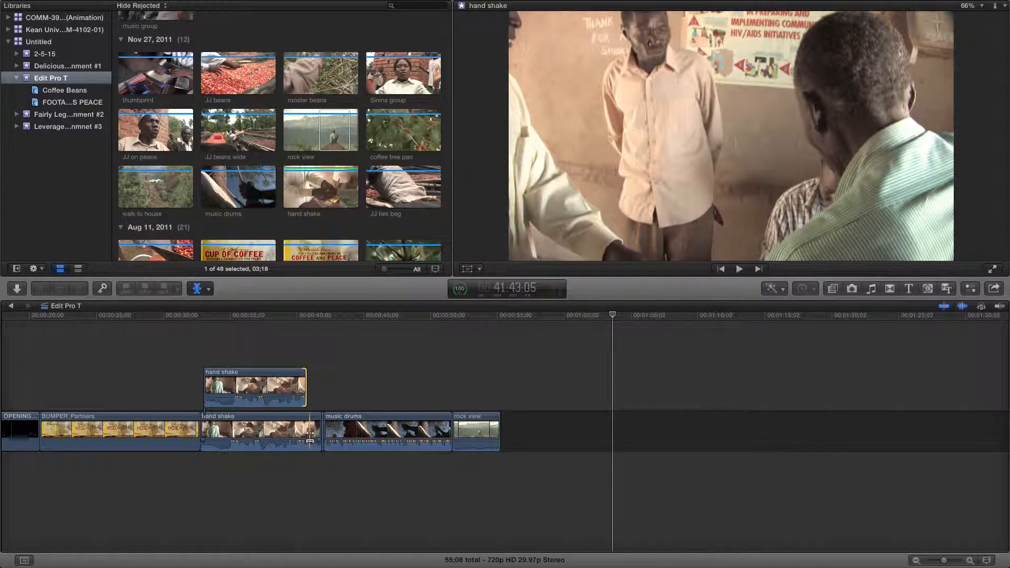
# Trim the end of the connected hand shake clip to about 6:20 and pull the lower hand shake clip's end back to match
pyautogui.click(355, 426)
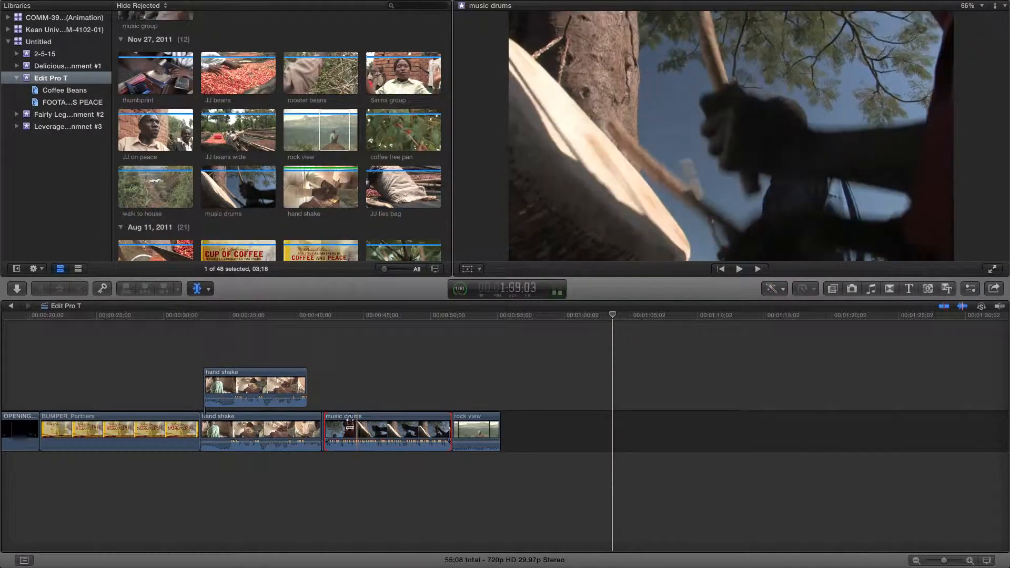
pyautogui.click(307, 389)
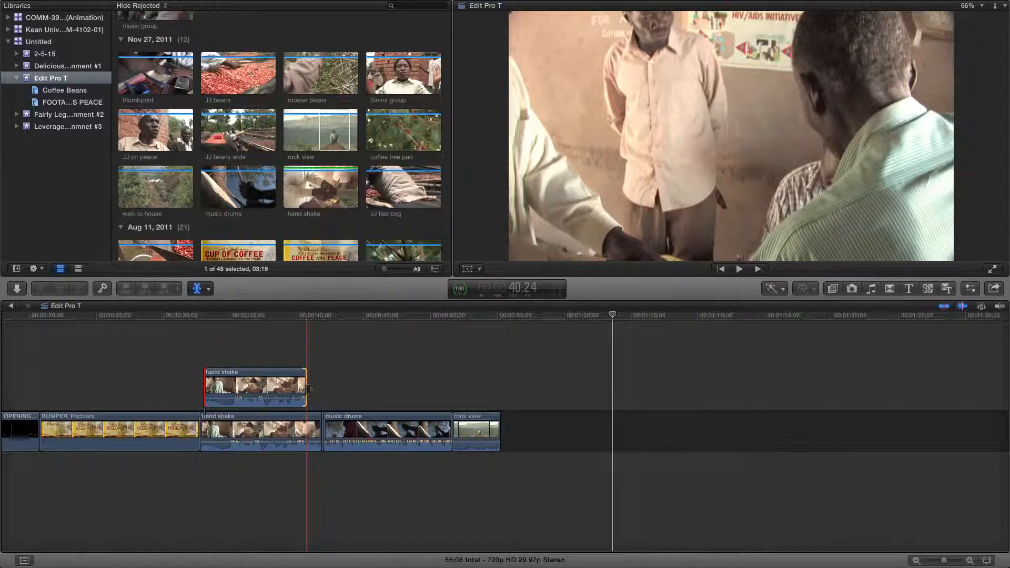
pyautogui.click(298, 394)
pyautogui.moveTo(298, 394); pyautogui.dragTo(293, 387)
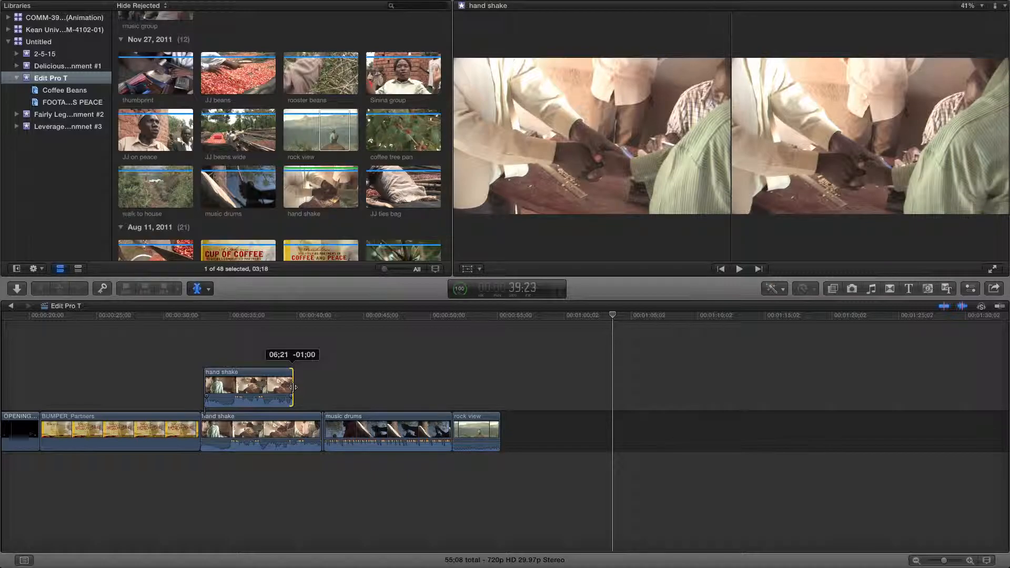
pyautogui.moveTo(293, 387); pyautogui.dragTo(292, 385)
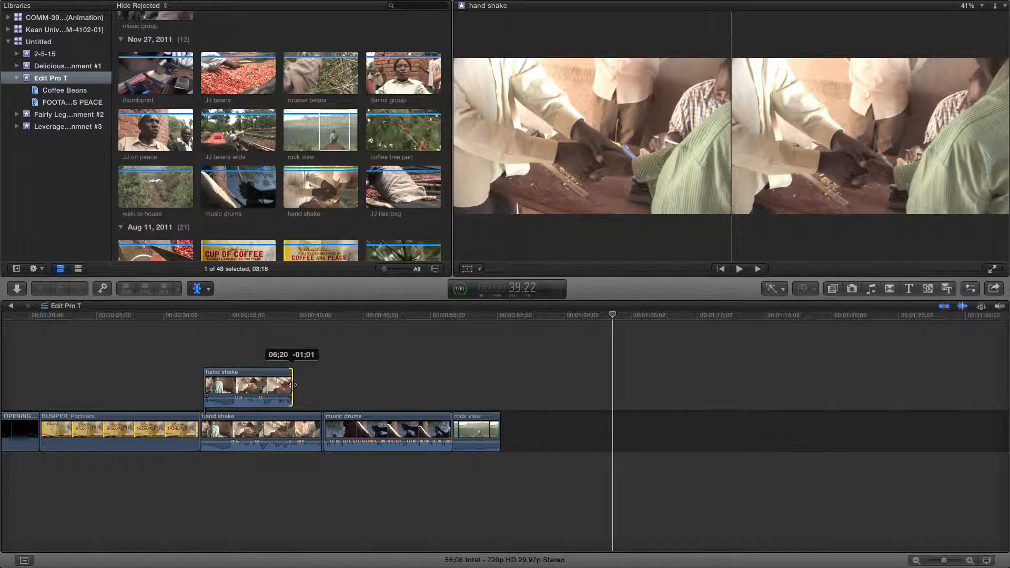
pyautogui.moveTo(292, 385); pyautogui.dragTo(292, 385)
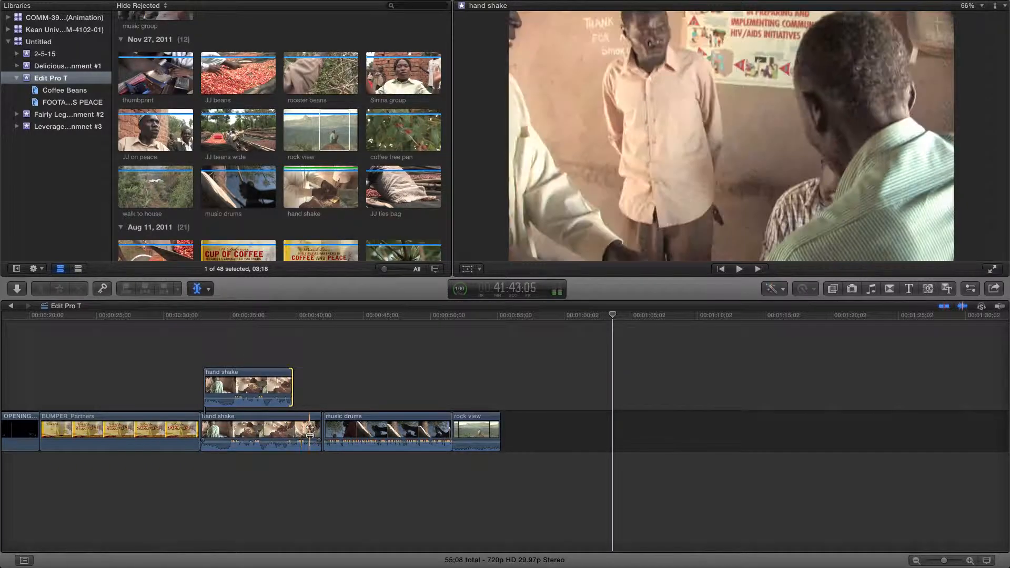
pyautogui.moveTo(317, 429); pyautogui.dragTo(290, 432)
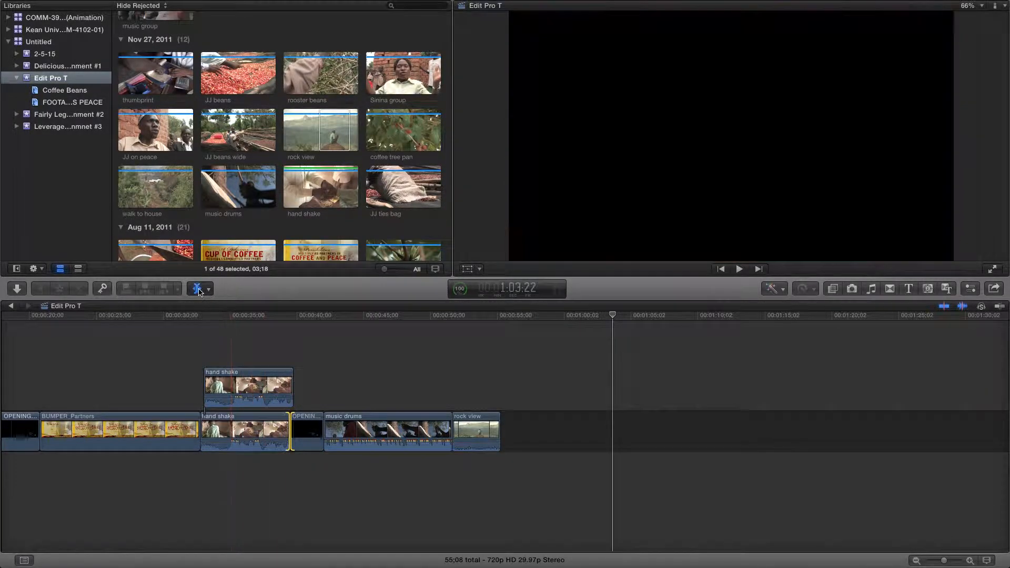
# Select a range about 2:11 long in the middle of the music drums clip with the Range Selection tool
pyautogui.click(206, 289)
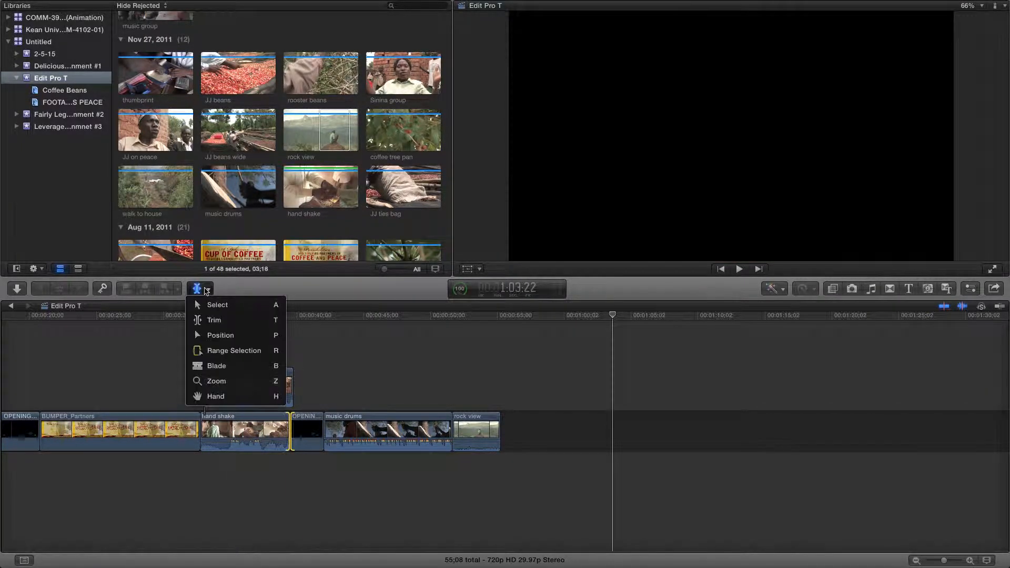
pyautogui.click(245, 355)
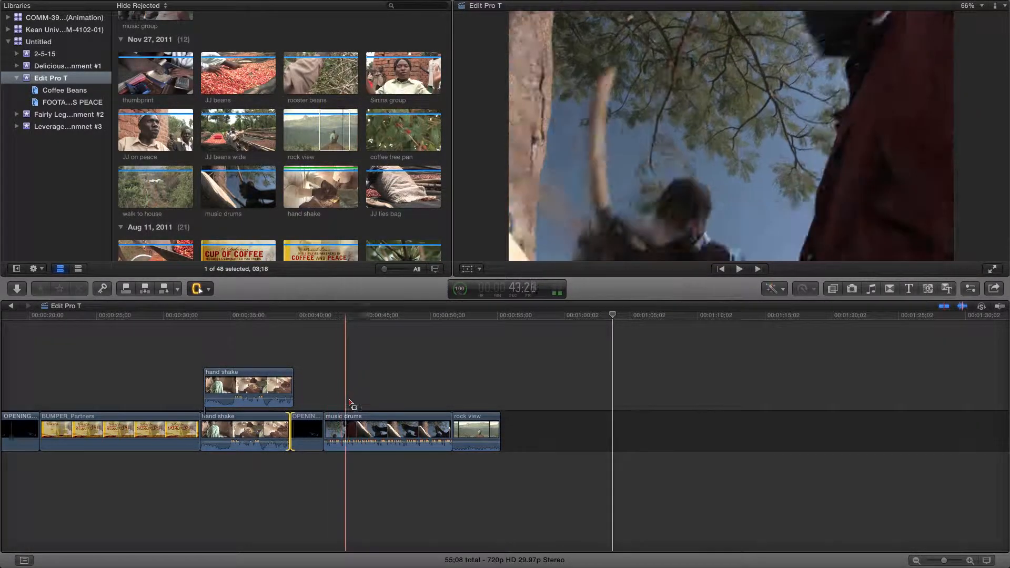
pyautogui.click(358, 435)
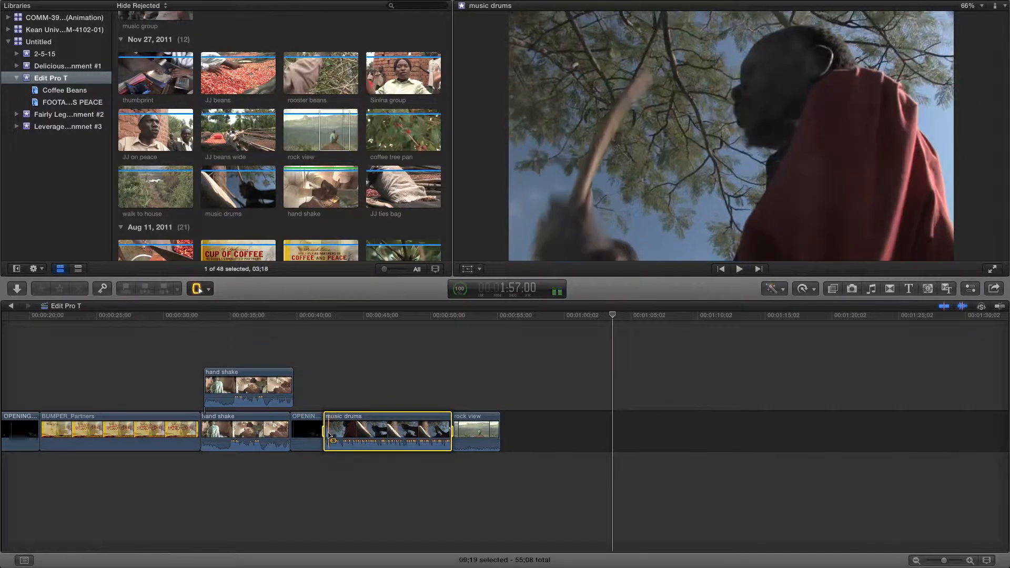
pyautogui.moveTo(324, 436); pyautogui.dragTo(386, 435)
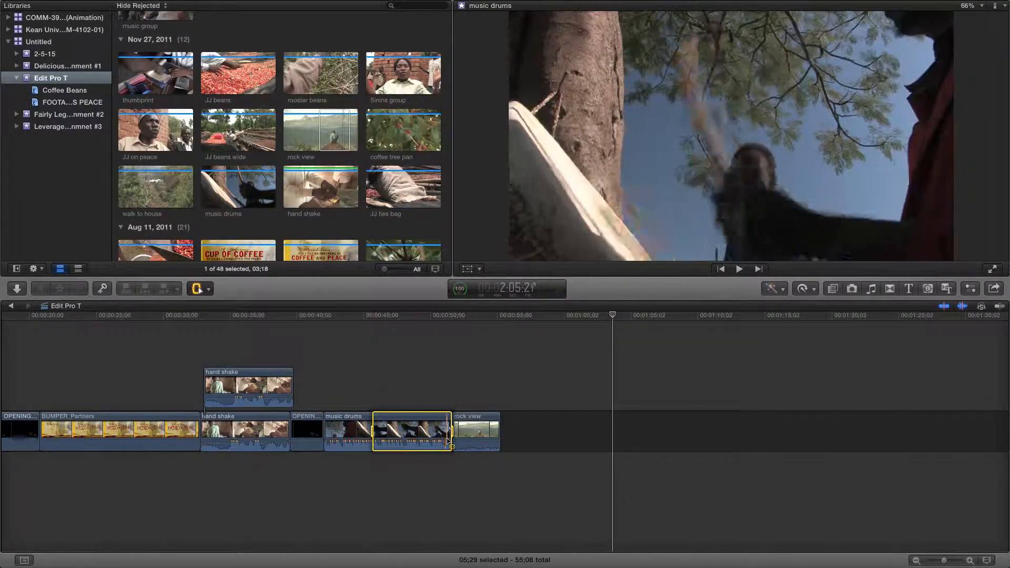
pyautogui.moveTo(452, 432); pyautogui.dragTo(403, 435)
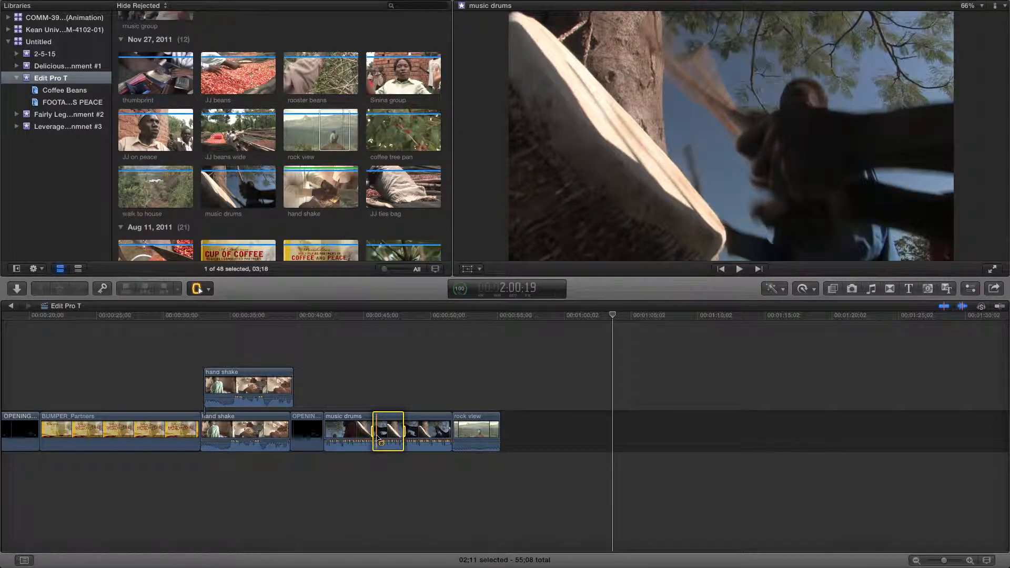
pyautogui.press('space')
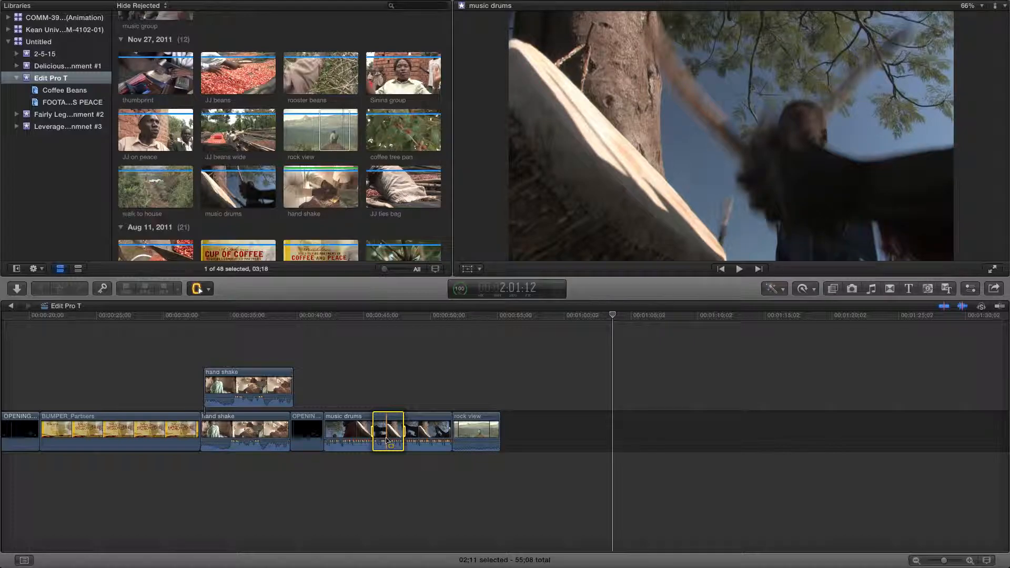
pyautogui.moveTo(388, 440); pyautogui.dragTo(390, 443)
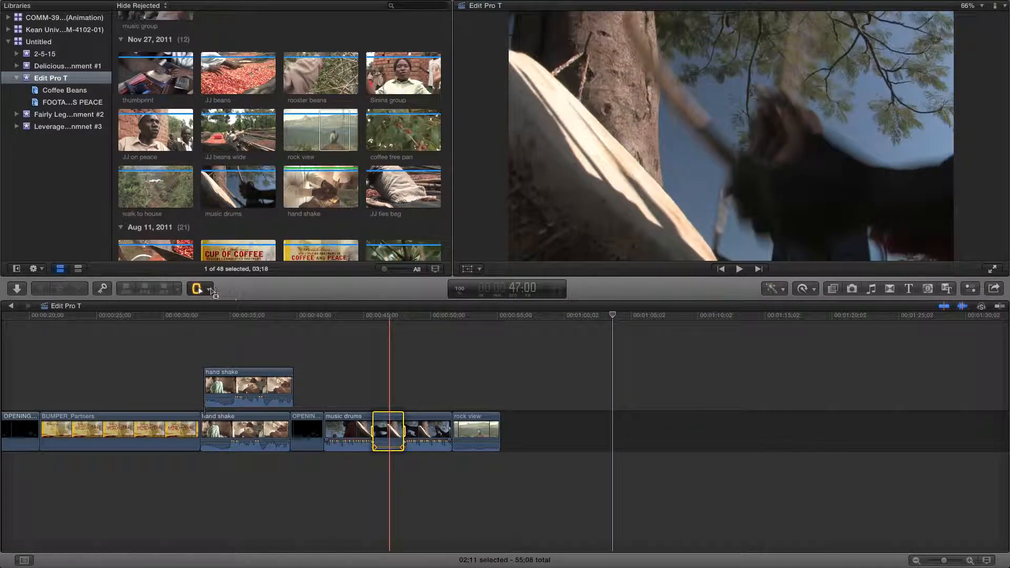
# Move the lower hand shake clip and its connected copy past the rock view clip with the Position tool, leaving a gap
pyautogui.click(211, 291)
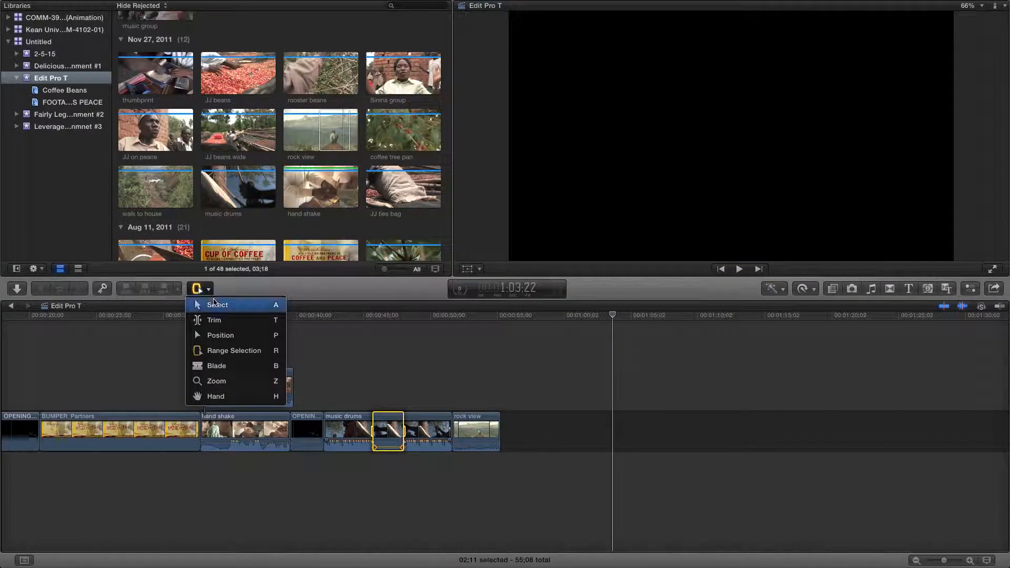
pyautogui.click(224, 334)
pyautogui.moveTo(221, 421); pyautogui.dragTo(531, 427)
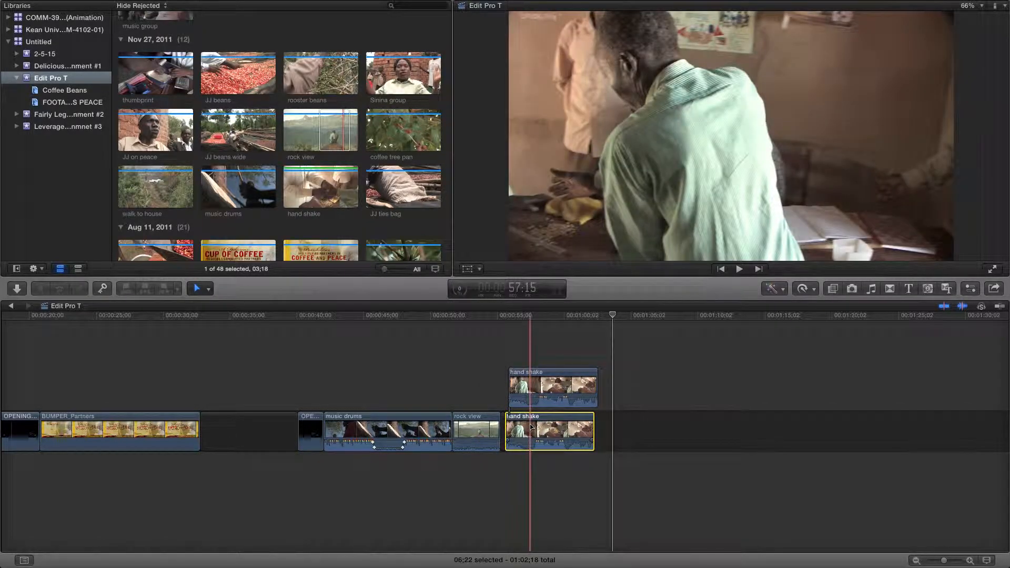
# Extend the start of the OPENING_TITLE_alpha clip before music drums back over the gap to the end of BUMPER_Partners
pyautogui.click(272, 432)
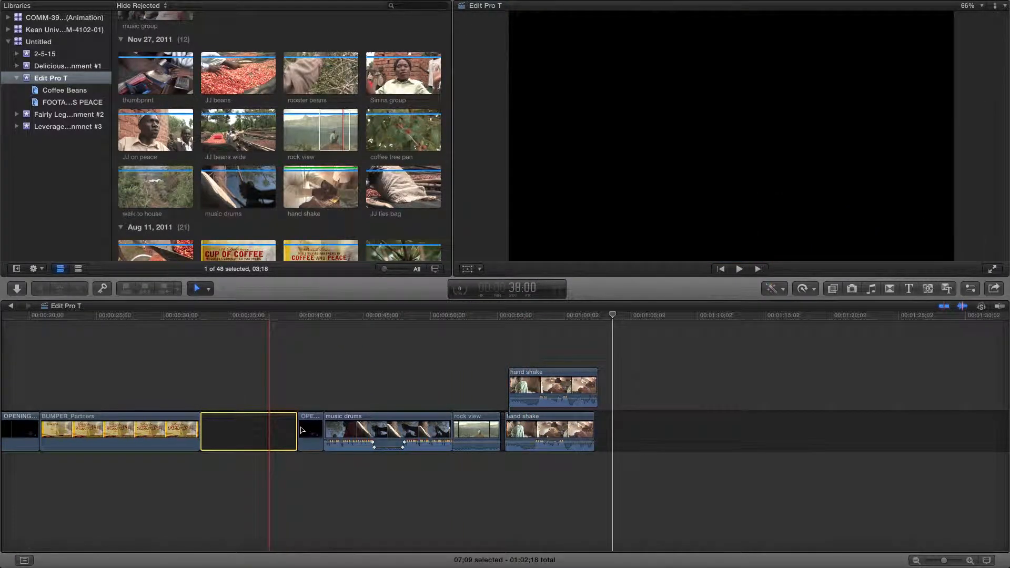
pyautogui.moveTo(298, 430); pyautogui.dragTo(201, 429)
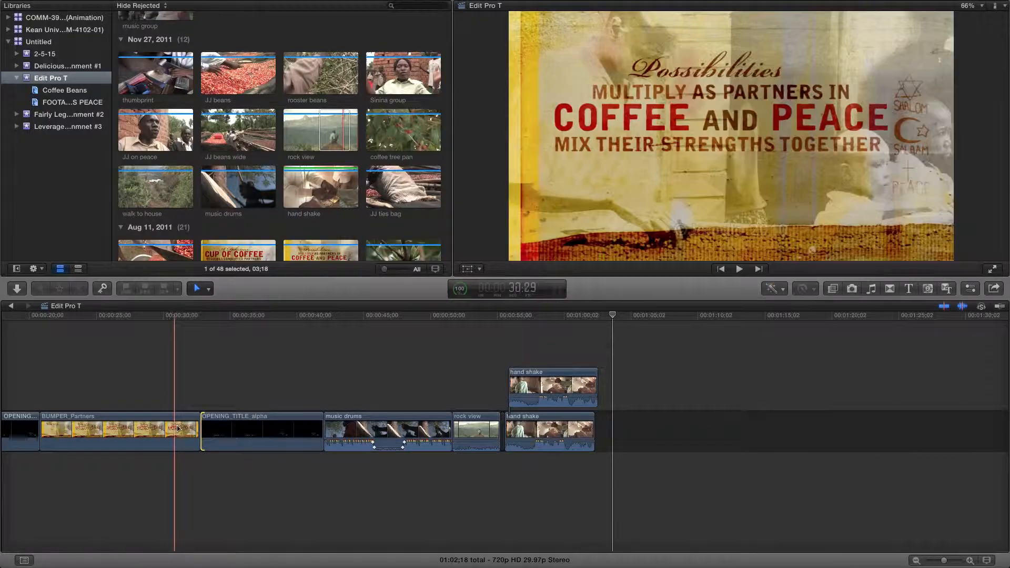
# Move the two hand shake clips about 9:13 further along the timeline and shorten the end of the lower one slightly
pyautogui.click(503, 430)
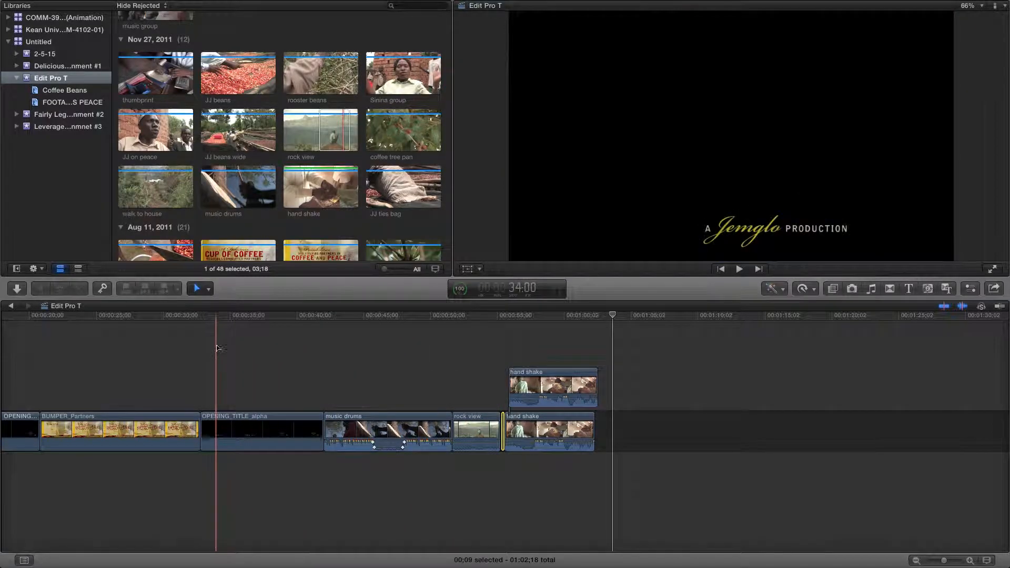
pyautogui.moveTo(536, 432); pyautogui.dragTo(662, 433)
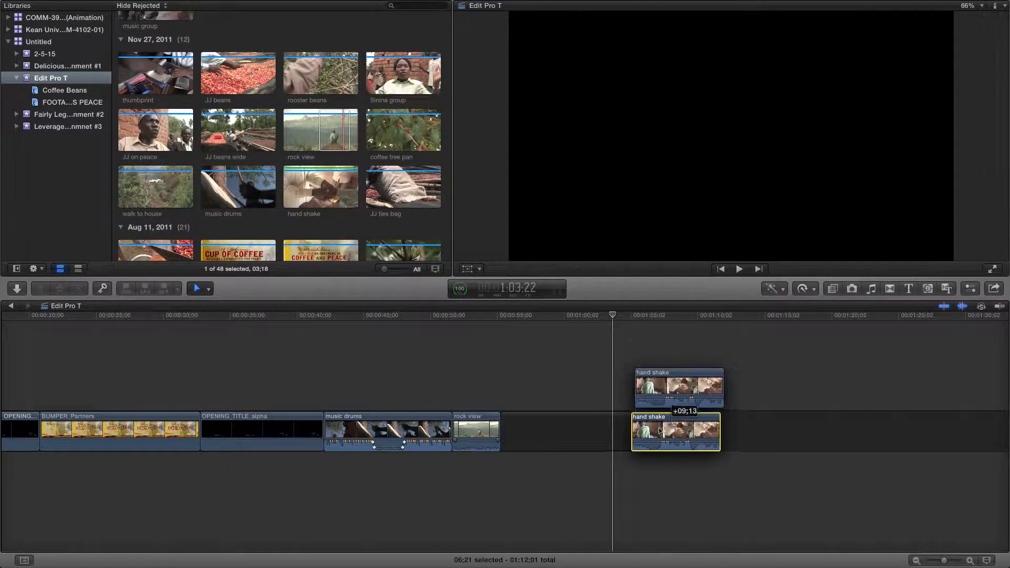
pyautogui.moveTo(614, 319); pyautogui.dragTo(641, 349)
pyautogui.click(623, 431)
pyautogui.moveTo(629, 428); pyautogui.dragTo(628, 428)
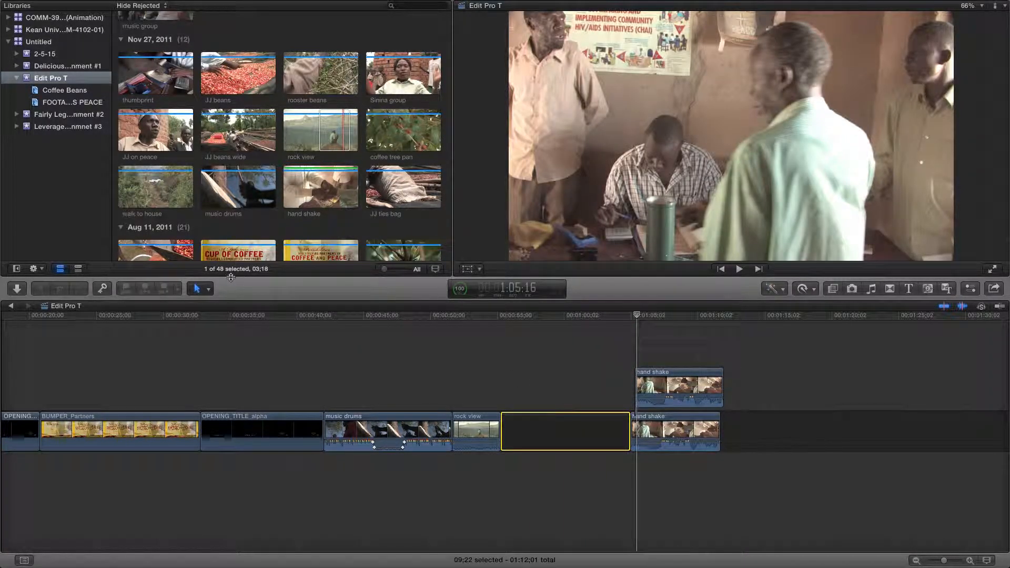
pyautogui.click(679, 438)
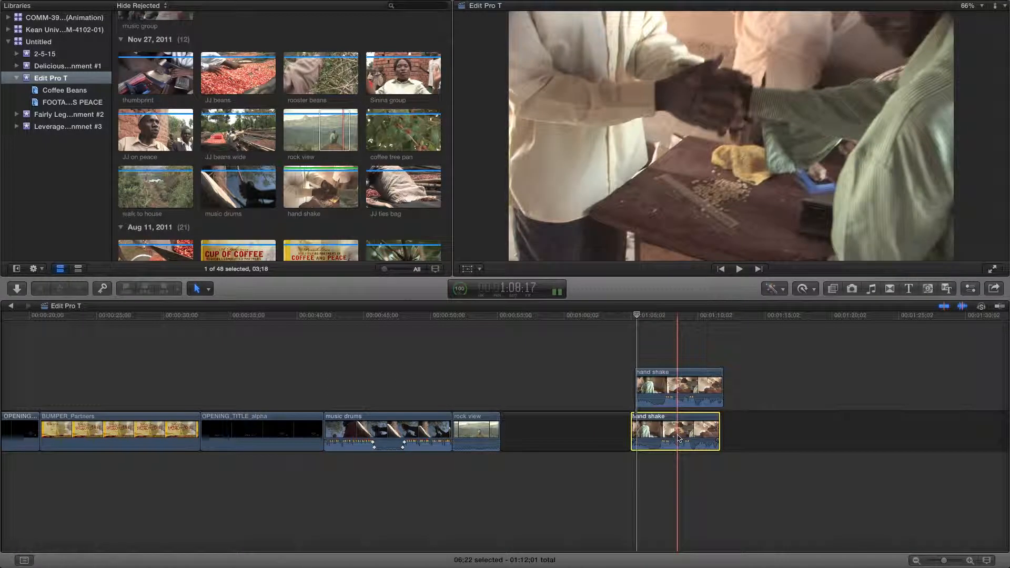
pyautogui.moveTo(718, 430)
pyautogui.mouseDown()
pyautogui.moveTo(701, 427)
pyautogui.moveTo(918, 437)
pyautogui.moveTo(714, 426)
pyautogui.mouseUp()
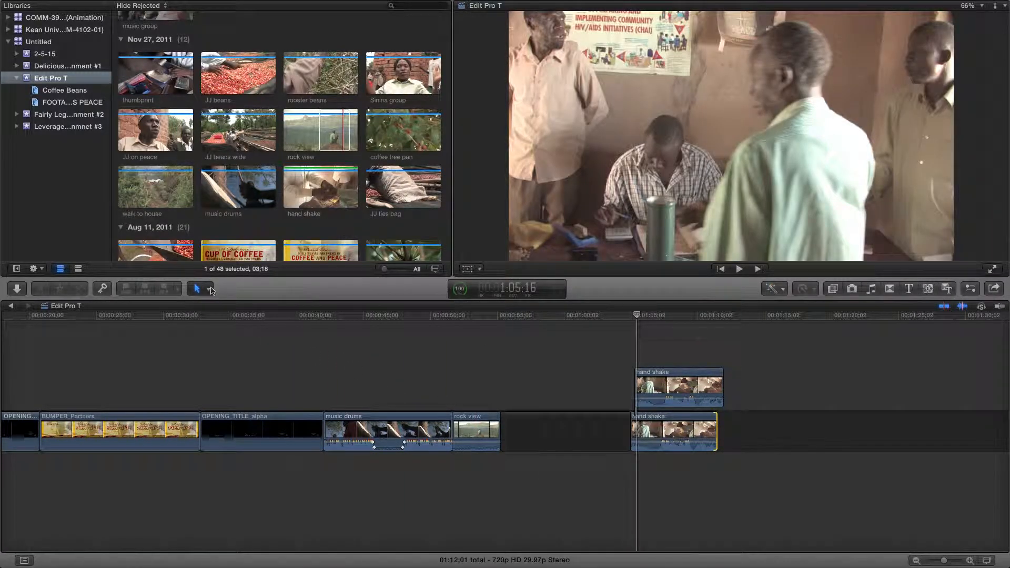
# Split the OPENING_TITLE_alpha clip before music drums with the Blade tool and delete its end piece, about 1:15 long
pyautogui.click(211, 289)
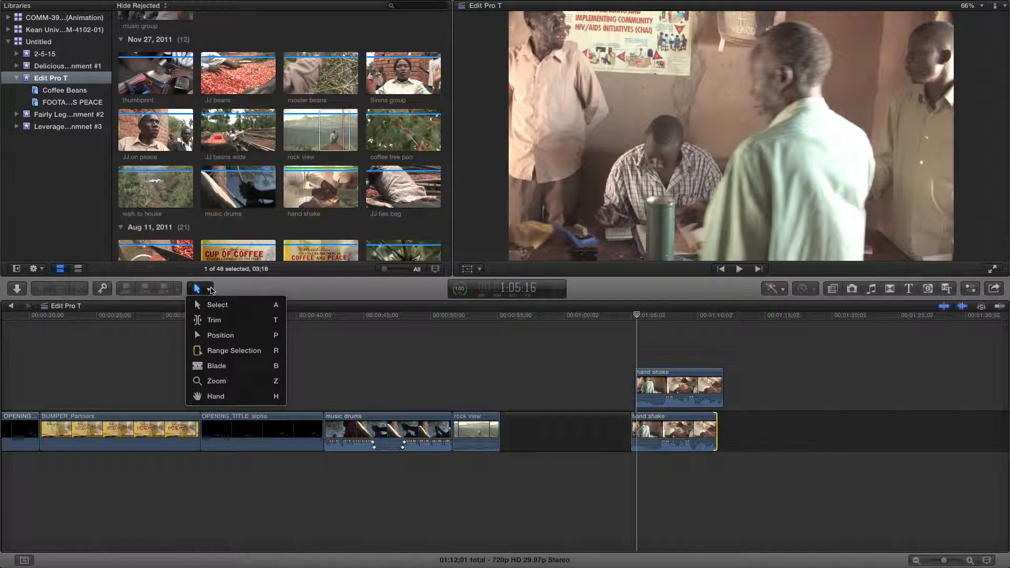
pyautogui.click(221, 365)
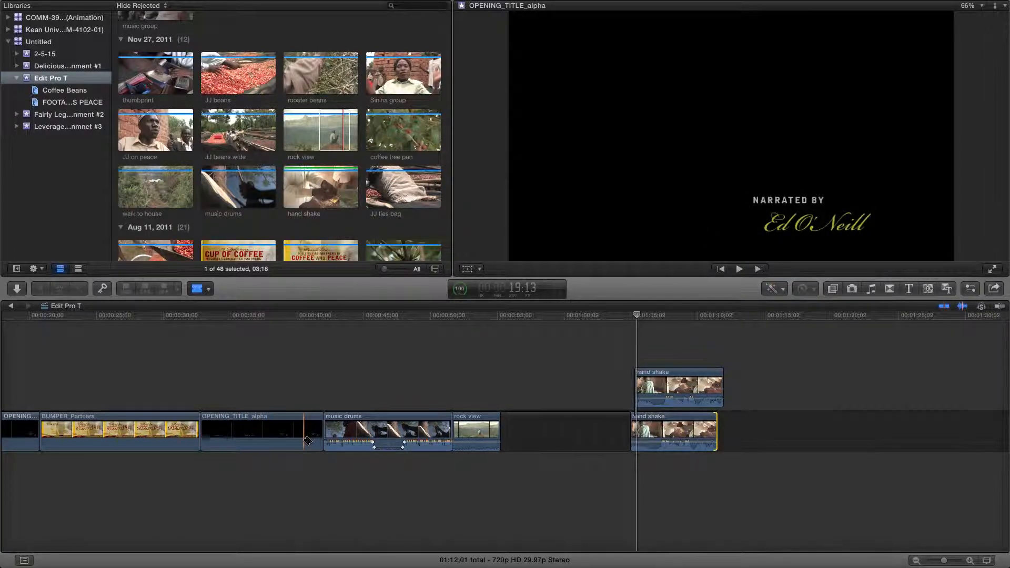
pyautogui.click(305, 439)
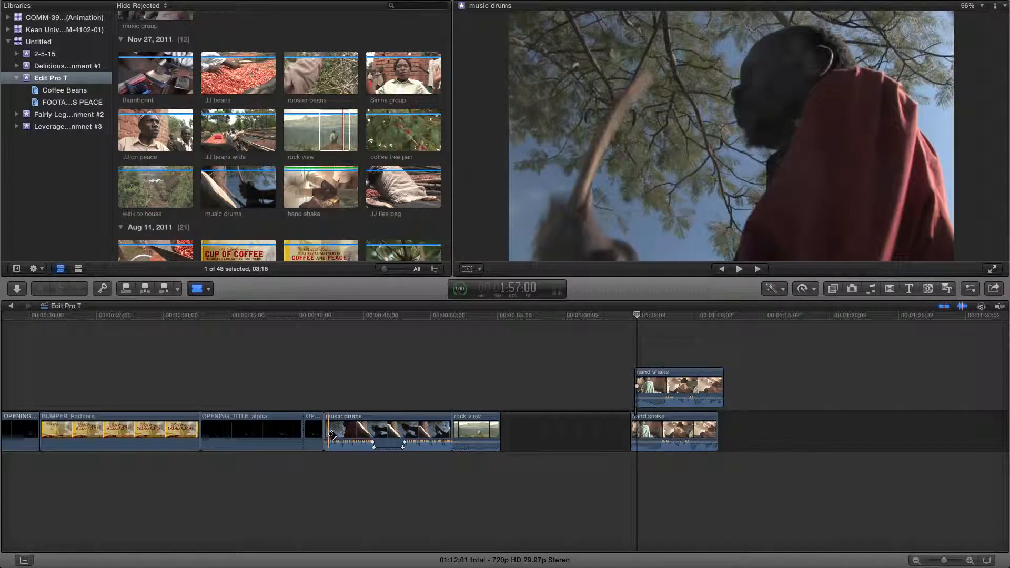
pyautogui.press('a')
pyautogui.click(316, 436)
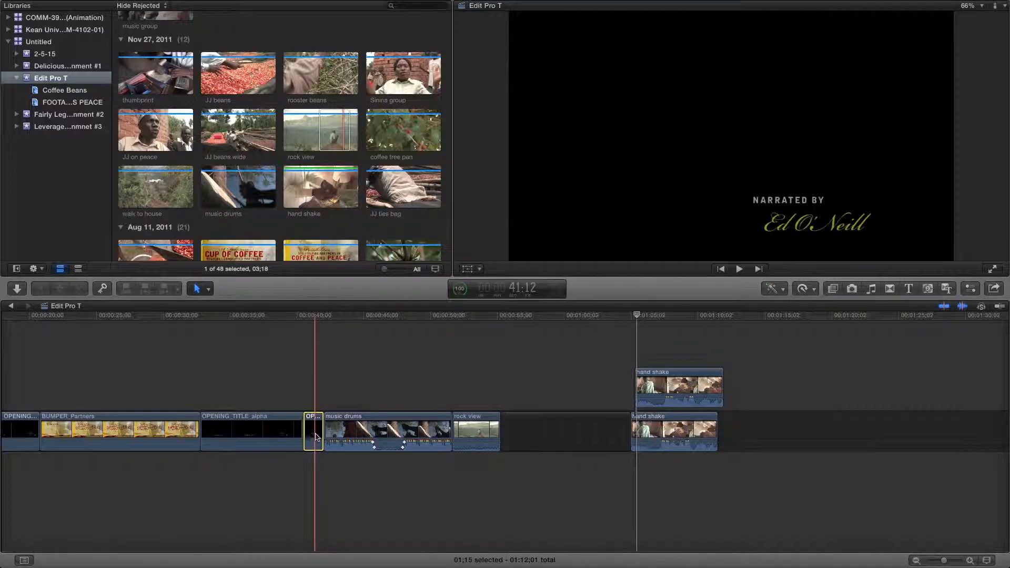
pyautogui.press('Delete')
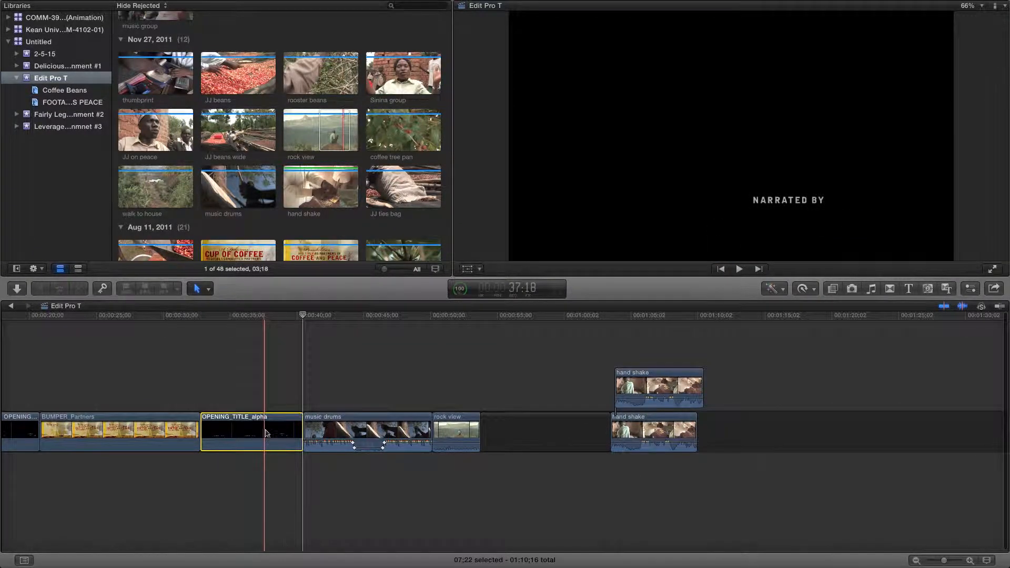
# Extend the end of the shortened OPENING_TITLE_alpha clip by about 1:15 to restore the deleted portion
pyautogui.moveTo(303, 432); pyautogui.dragTo(323, 432)
pyautogui.moveTo(305, 316); pyautogui.dragTo(282, 331)
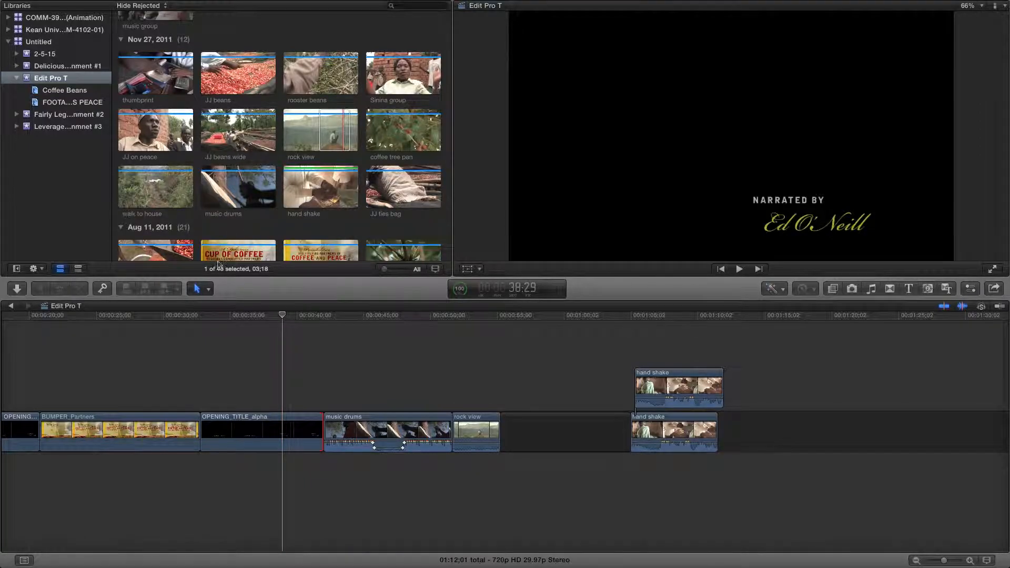
# Pan through the timeline with the Hand tool, return to its beginning, and switch back to the Select tool
pyautogui.click(206, 289)
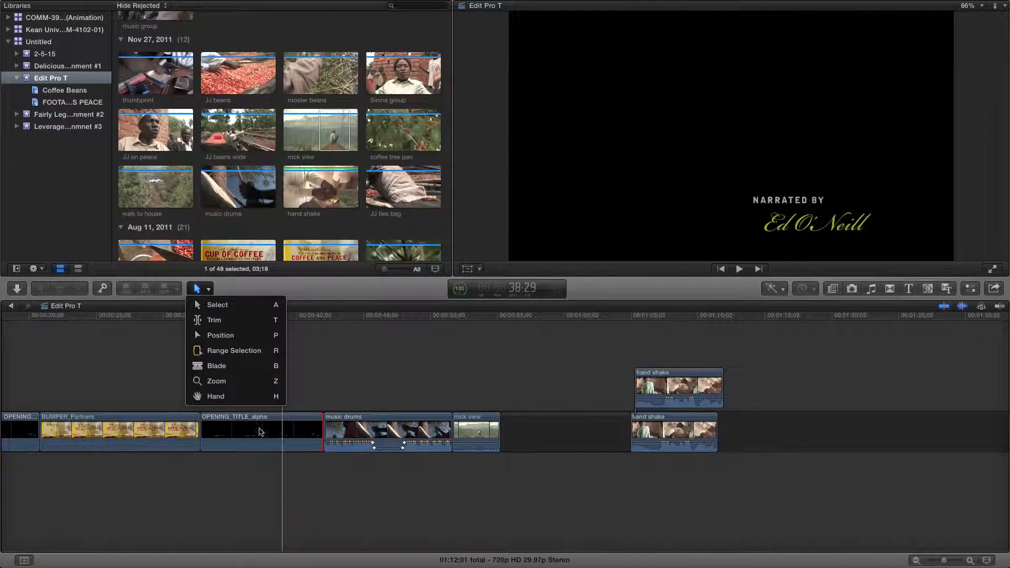
pyautogui.click(215, 396)
pyautogui.moveTo(326, 379); pyautogui.dragTo(783, 368)
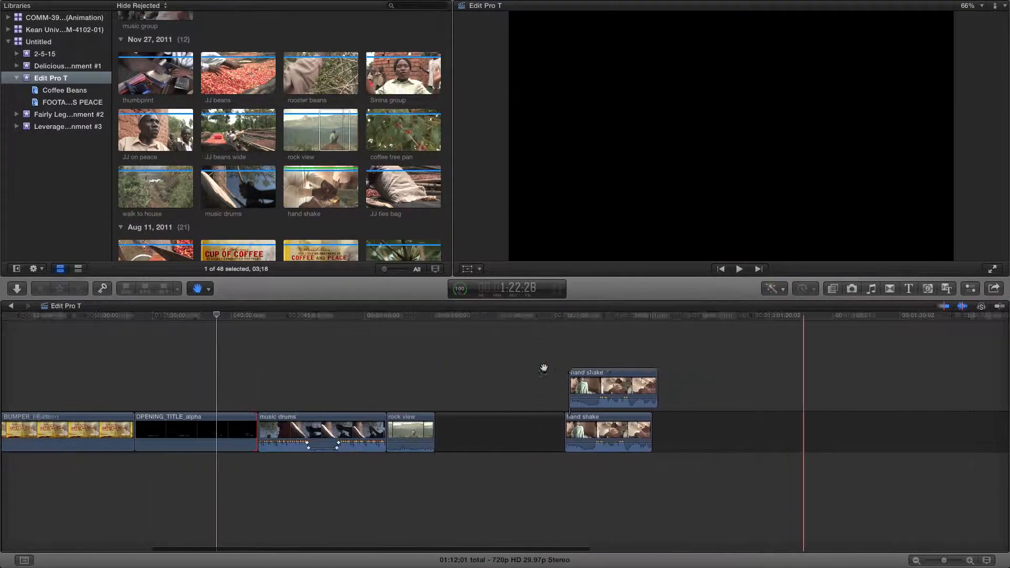
pyautogui.moveTo(147, 548); pyautogui.dragTo(55, 531)
pyautogui.click(209, 290)
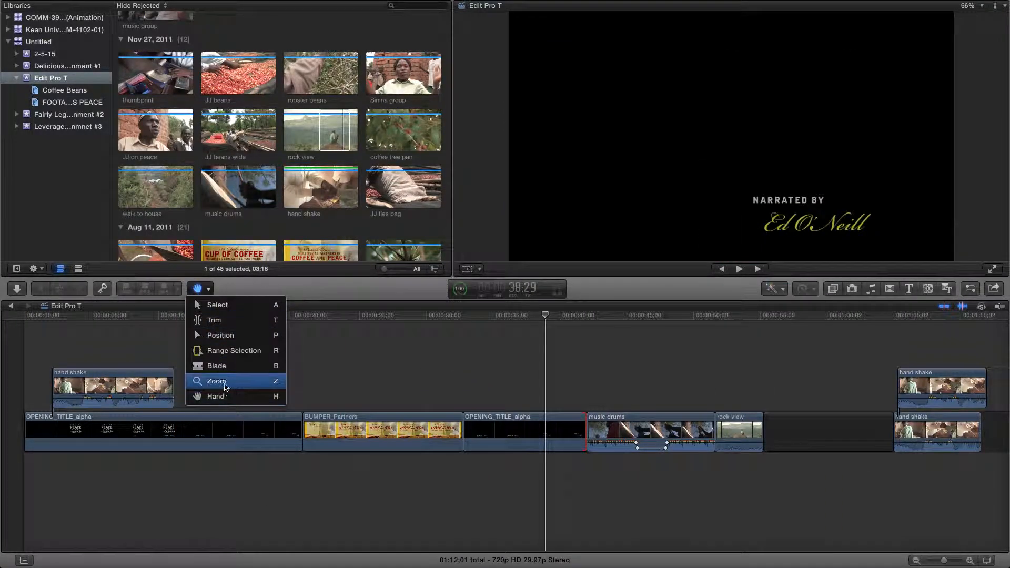
pyautogui.click(228, 305)
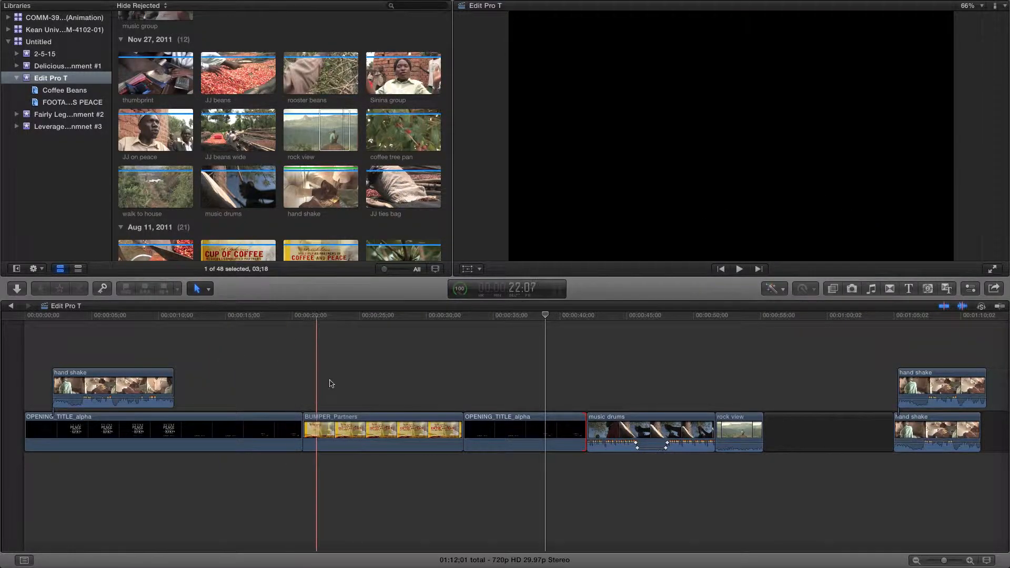
# Show the BUMPER_Partners clip's video settings in the Inspector and turn on its color balance
pyautogui.click(361, 426)
pyautogui.click(970, 288)
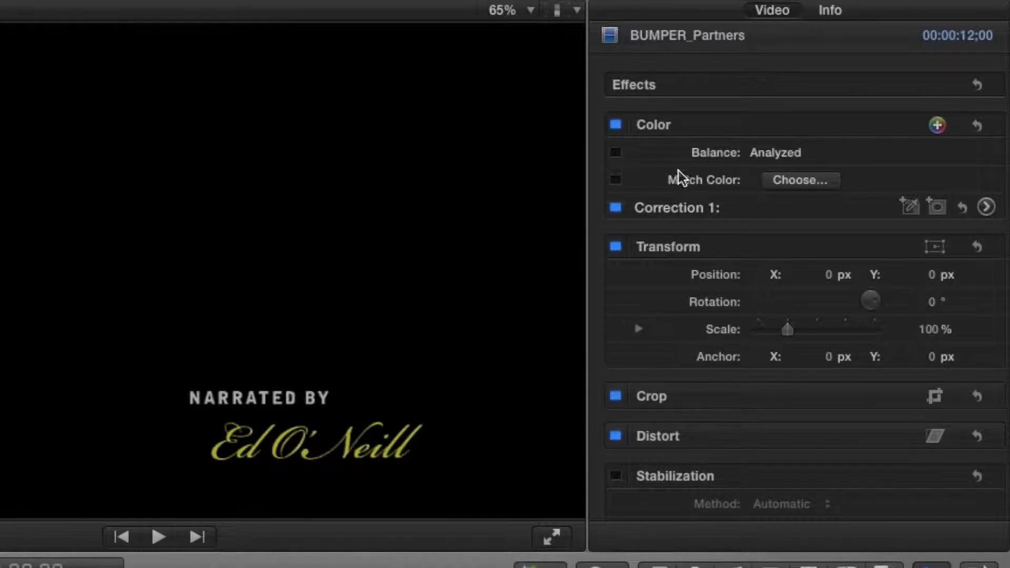
pyautogui.press('space')
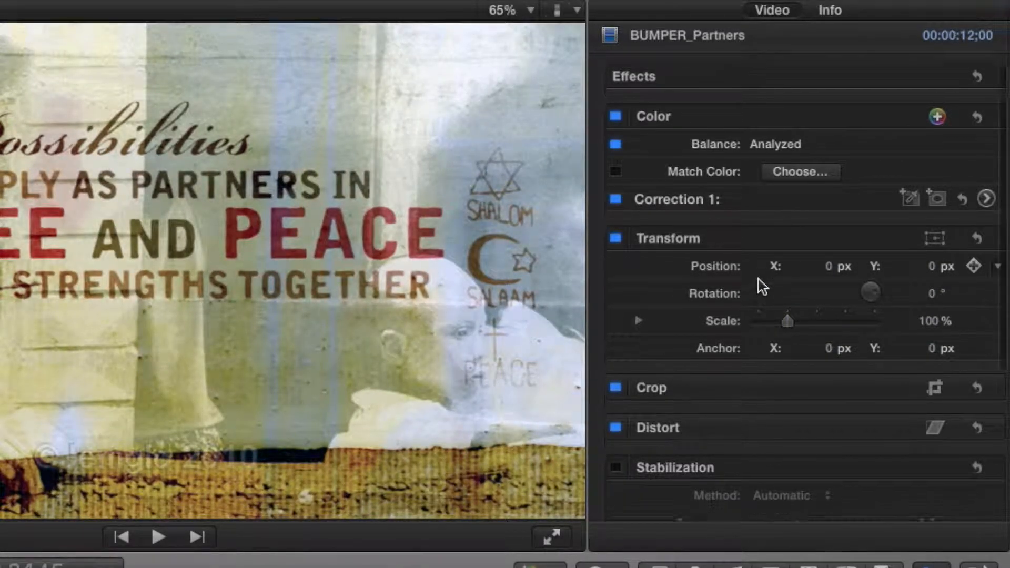
# Try different scale values on the BUMPER_Partners clip and set its scale to 50%
pyautogui.scroll(-3, 758, 279)
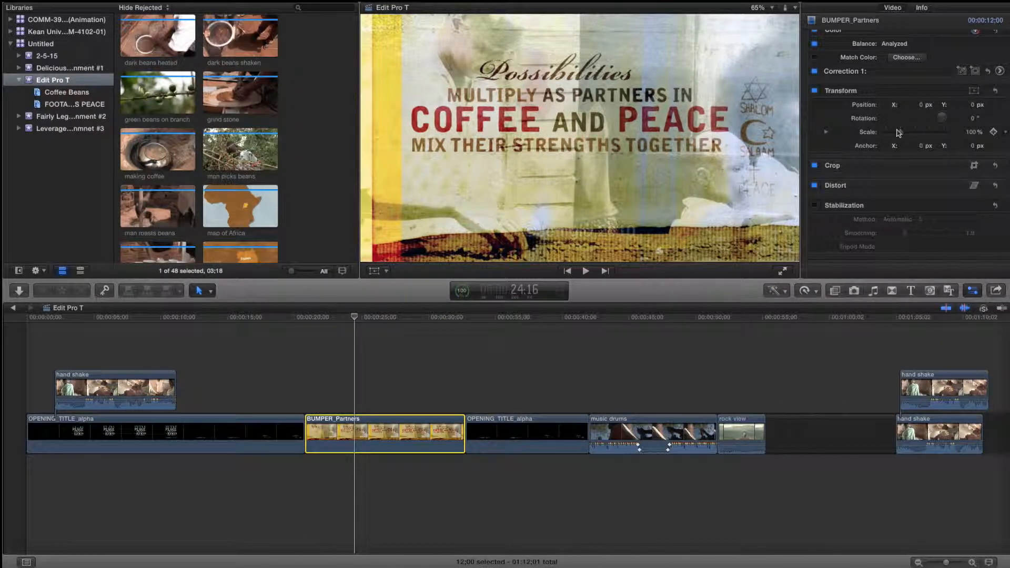
pyautogui.moveTo(901, 134)
pyautogui.mouseDown()
pyautogui.moveTo(923, 136)
pyautogui.moveTo(893, 136)
pyautogui.moveTo(902, 138)
pyautogui.mouseUp()
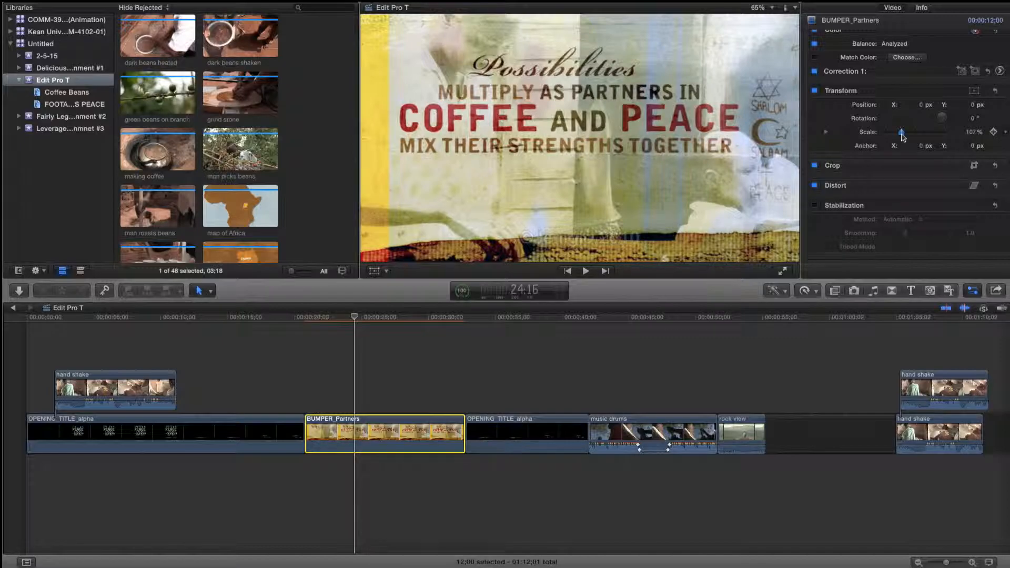
pyautogui.moveTo(902, 138); pyautogui.dragTo(890, 136)
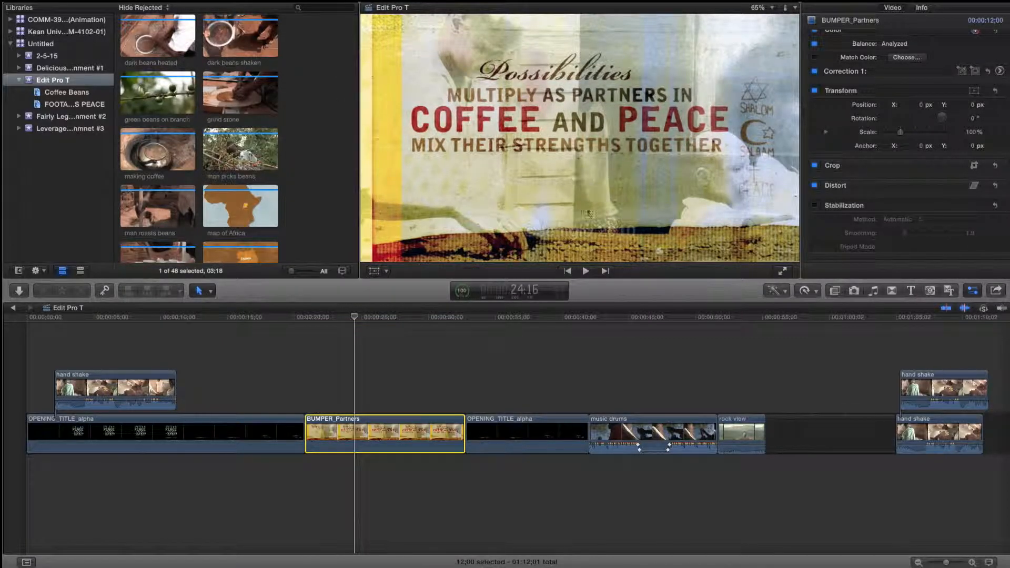
pyautogui.moveTo(902, 135); pyautogui.dragTo(895, 136)
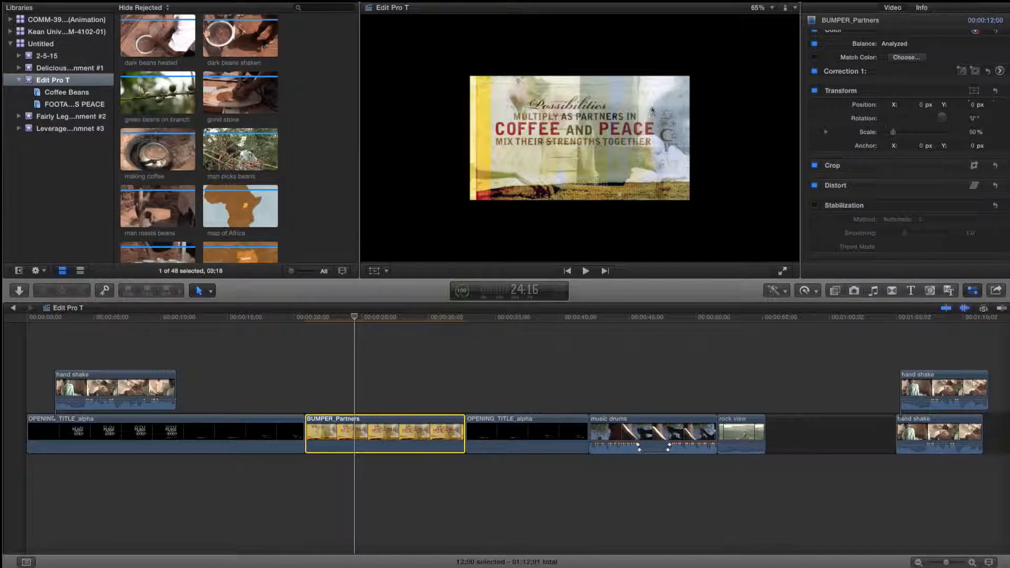
# Move the BUMPER_Partners image into the upper-left quarter of the frame with Transform, at about X -320.3 px, Y 182.3 px
pyautogui.click(389, 271)
pyautogui.click(413, 284)
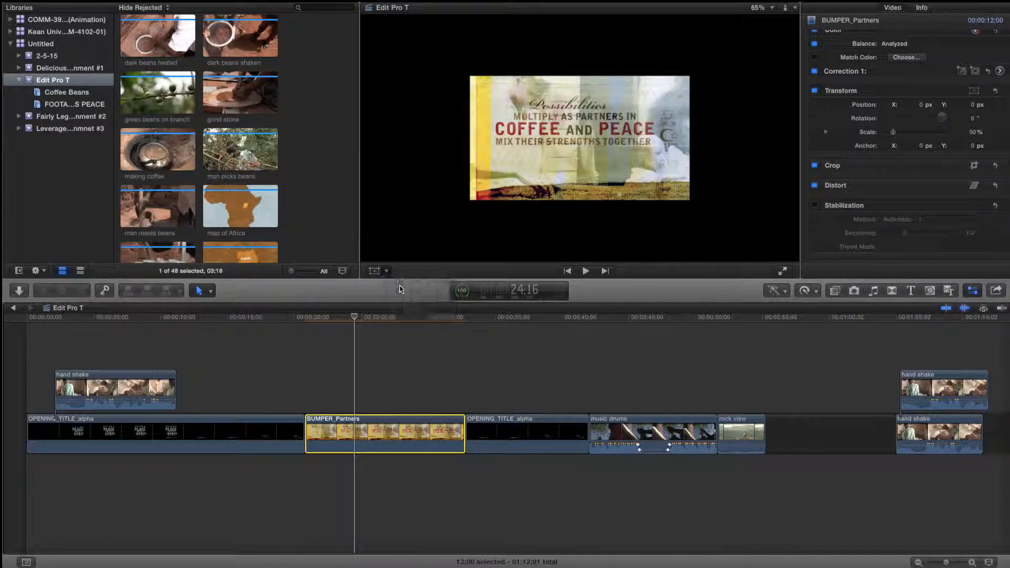
pyautogui.moveTo(574, 158); pyautogui.dragTo(486, 106)
# Connect the map of Africa clip beneath BUMPER_Partners and extend its end to a length of about 9:28
pyautogui.click(247, 209)
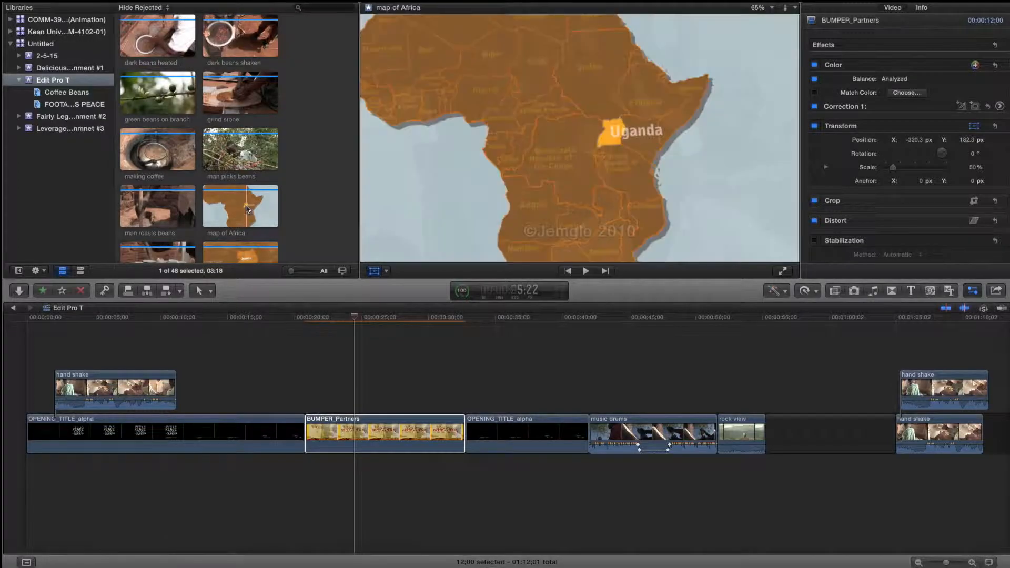
pyautogui.scroll(-5, 247, 209)
pyautogui.scroll(2, 222, 46)
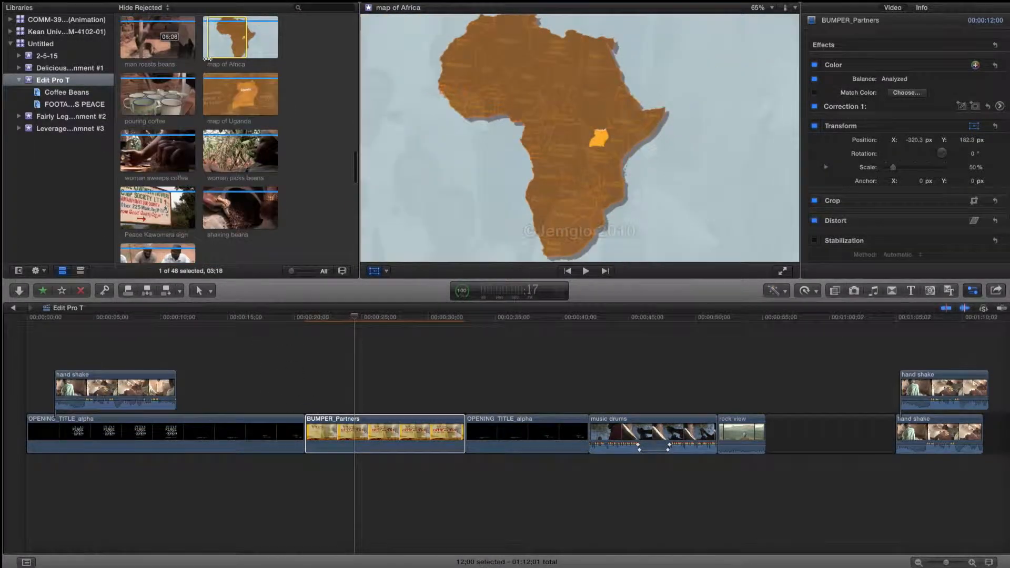
pyautogui.moveTo(235, 65); pyautogui.dragTo(465, 476)
pyautogui.moveTo(381, 476); pyautogui.dragTo(336, 472)
pyautogui.moveTo(426, 476); pyautogui.dragTo(446, 472)
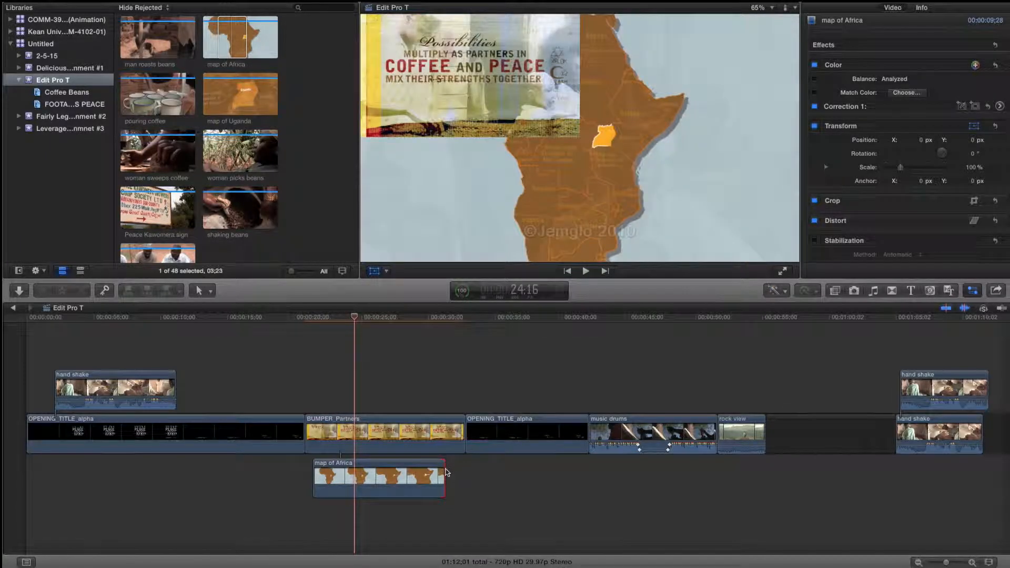
# Scale the map of Africa clip to 50% and place it in the frame's lower-right quarter, at about X 325.9 px, Y -177.9 px
pyautogui.click(609, 203)
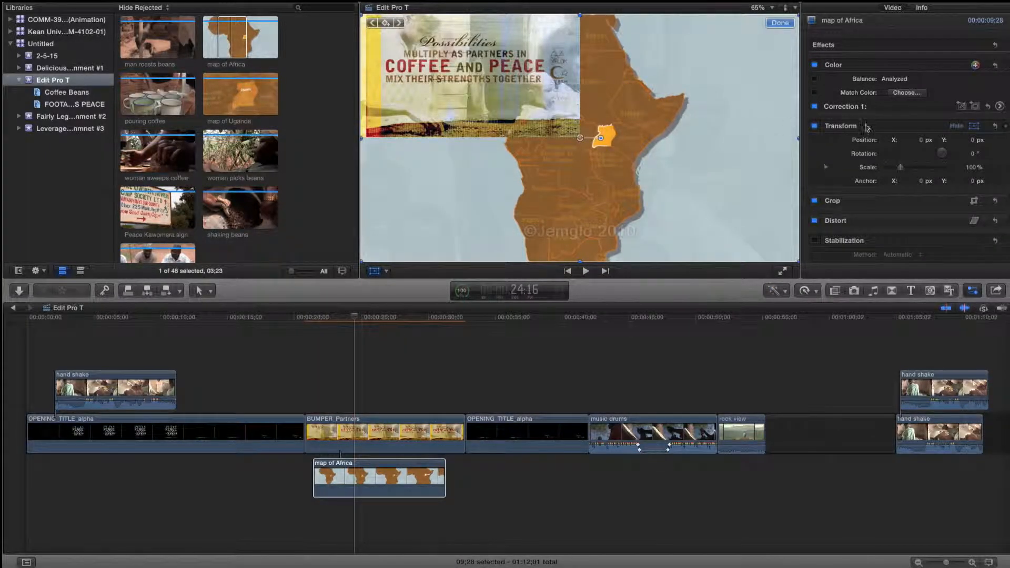
pyautogui.moveTo(900, 167); pyautogui.dragTo(894, 171)
pyautogui.click(968, 168)
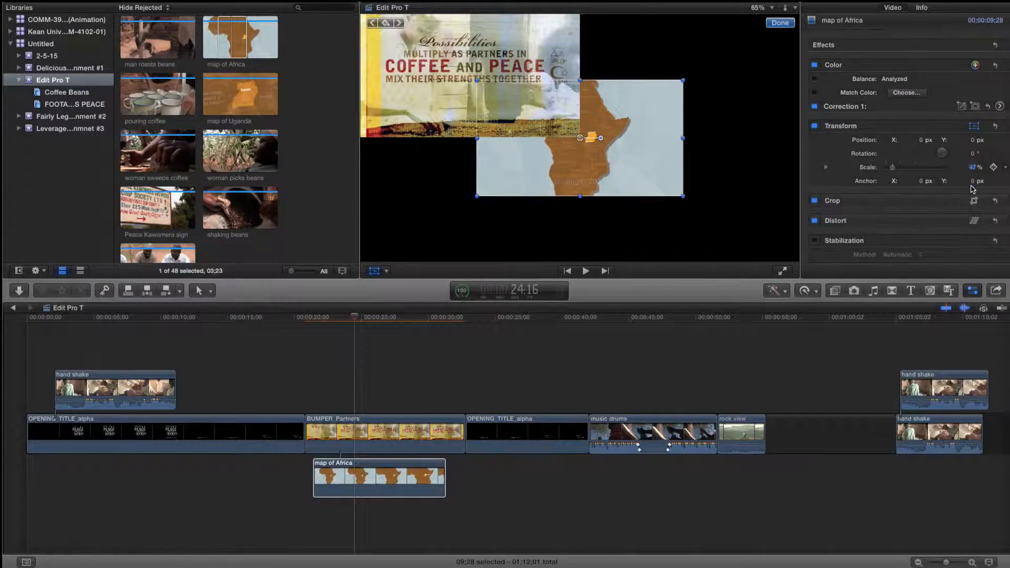
pyautogui.write('50')
pyautogui.press('Return')
pyautogui.moveTo(648, 118); pyautogui.dragTo(759, 179)
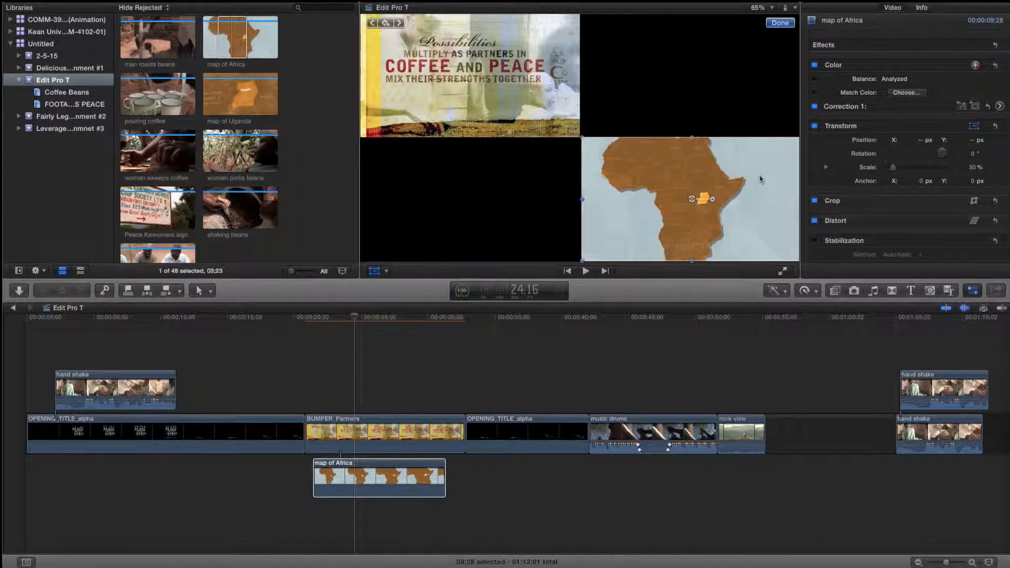
pyautogui.click(780, 23)
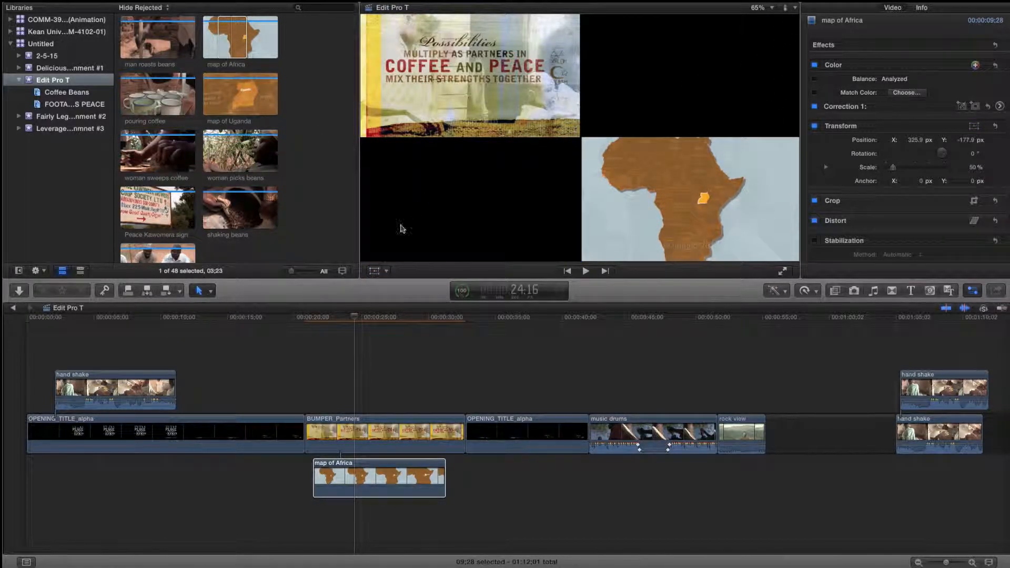
# Play the timeline from just before BUMPER_Partners to review the two scaled images together
pyautogui.moveTo(354, 317); pyautogui.dragTo(272, 321)
pyautogui.press('space')
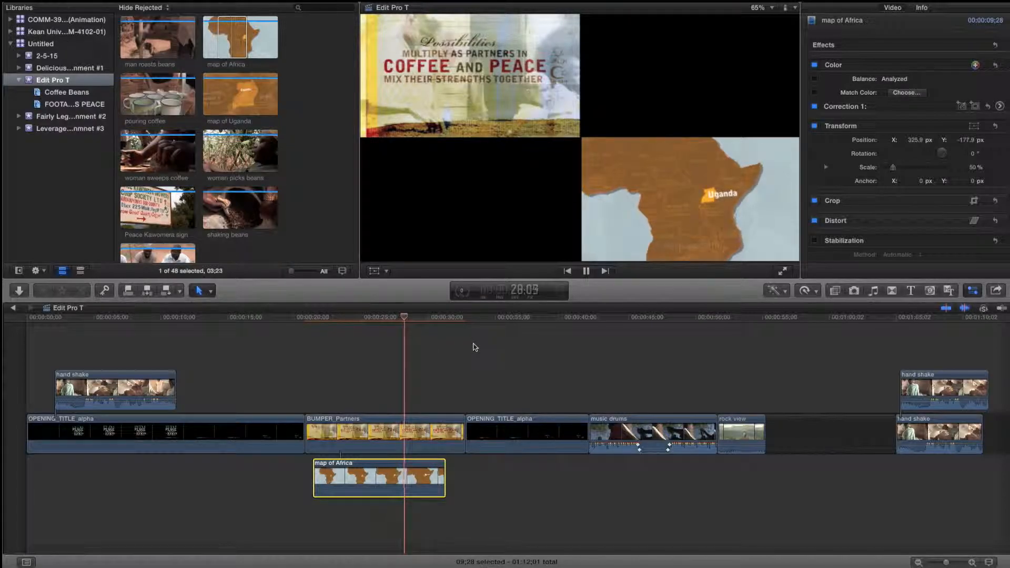
pyautogui.press('space')
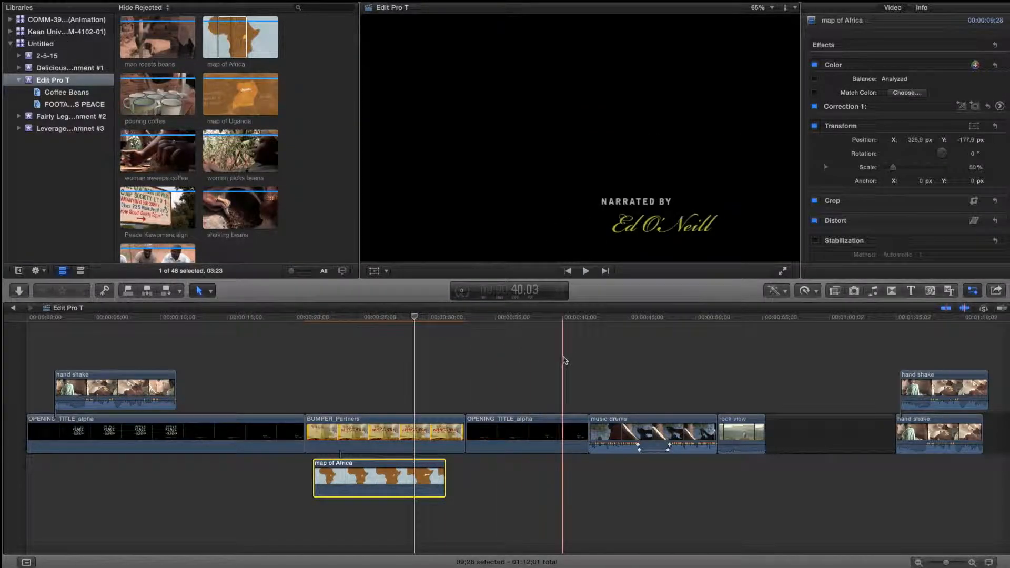
# Connect a Blur title above BUMPER_Partners, starting shortly after the beginning of that clip
pyautogui.click(912, 292)
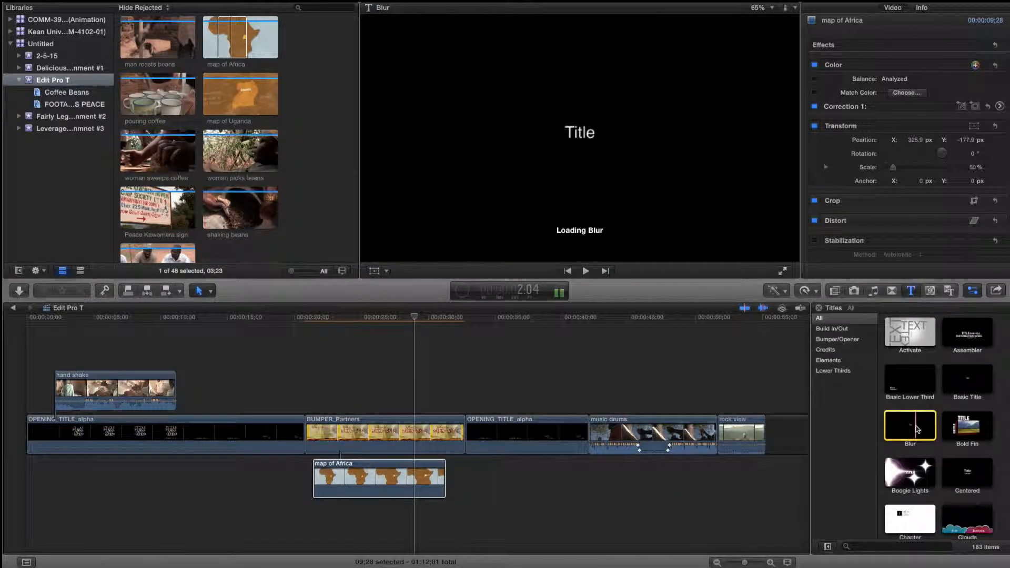
pyautogui.moveTo(909, 426); pyautogui.dragTo(328, 389)
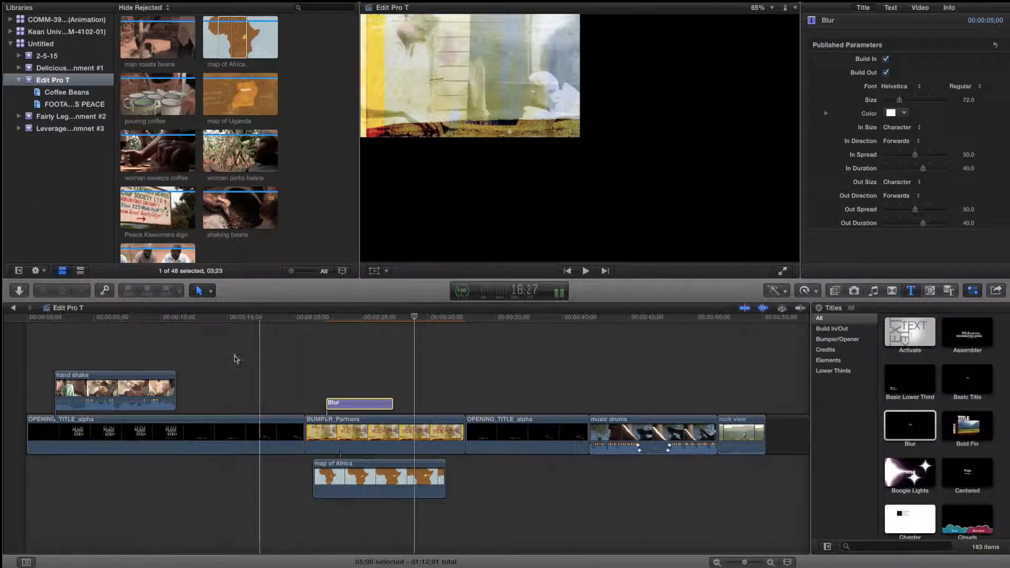
pyautogui.click(923, 434)
pyautogui.click(338, 403)
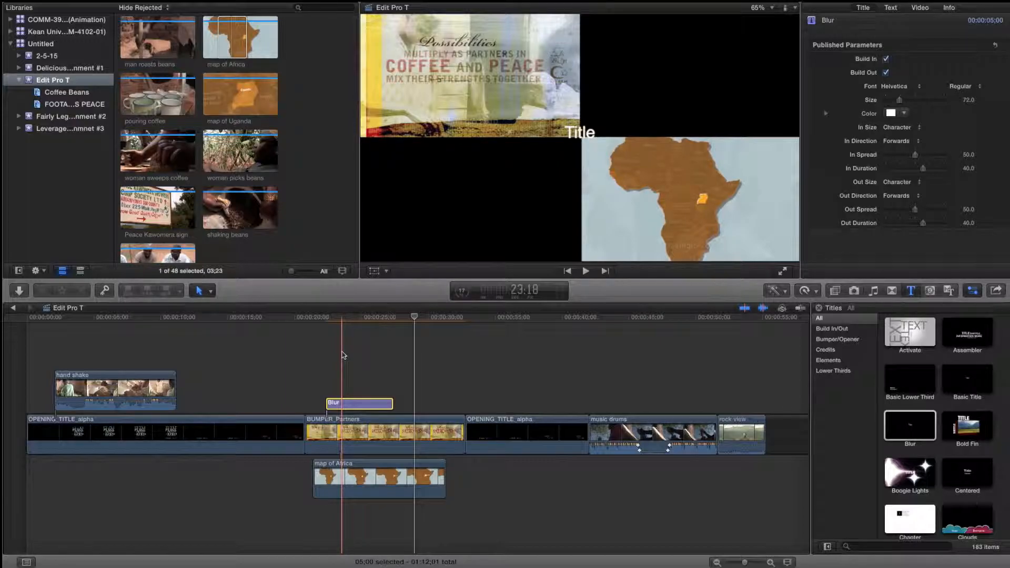
# Park the playhead at 24:03 over the Blur title and replace its placeholder text with "Edit Pro"
pyautogui.moveTo(412, 320); pyautogui.dragTo(349, 322)
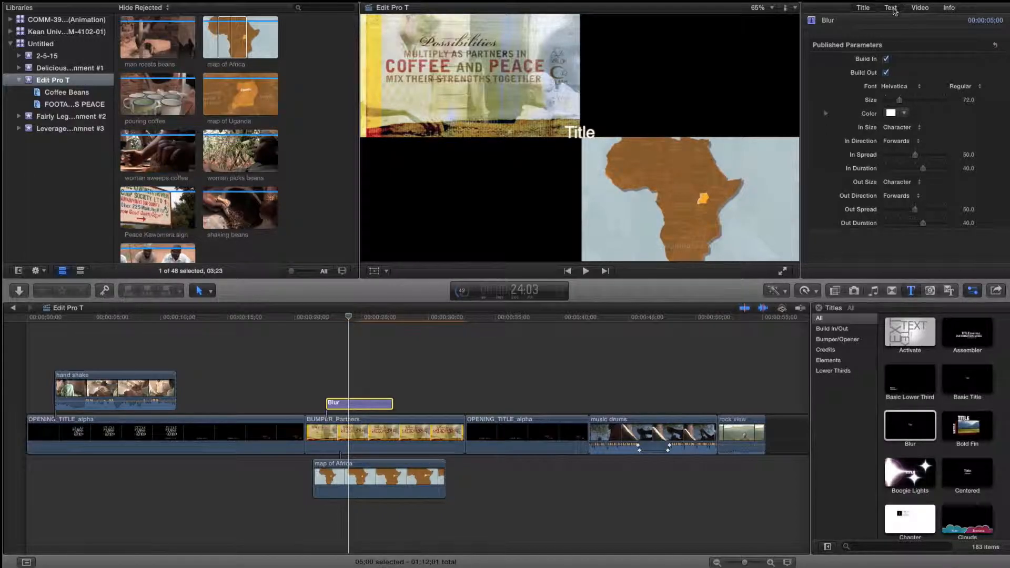
pyautogui.click(890, 8)
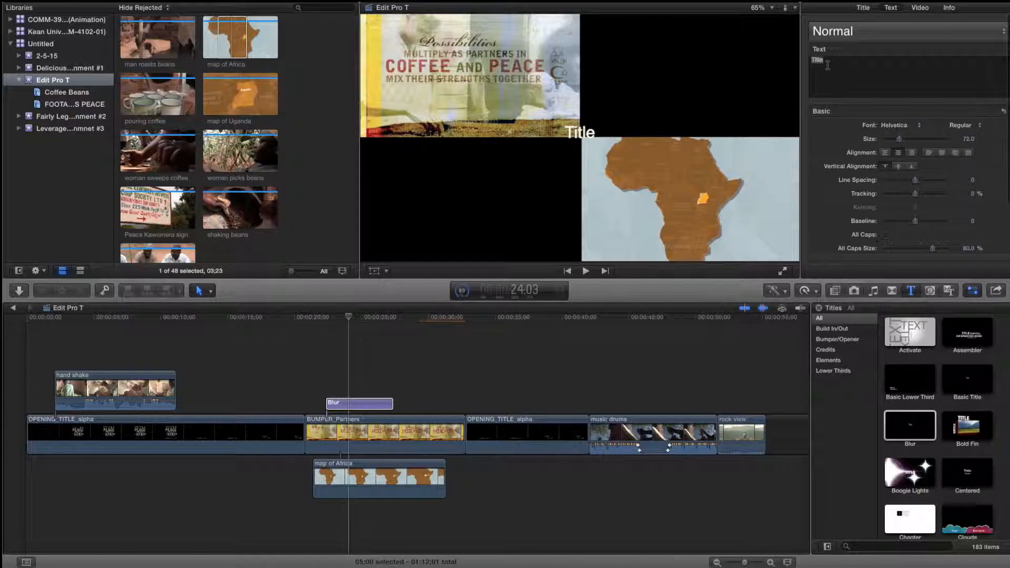
pyautogui.scroll(-5, 857, 231)
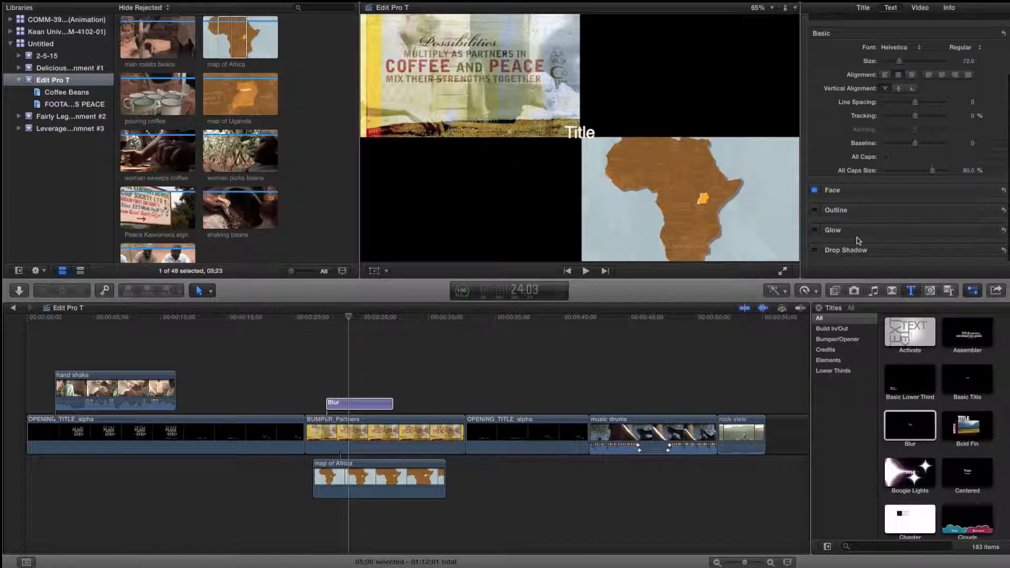
pyautogui.click(362, 403)
pyautogui.doubleClick(579, 134)
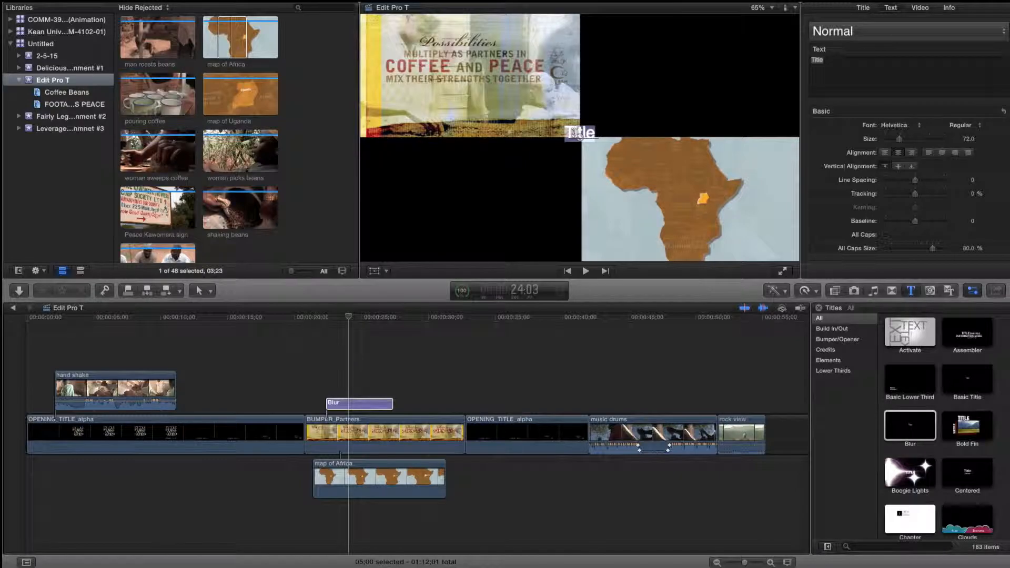
pyautogui.write('Edit Pro')
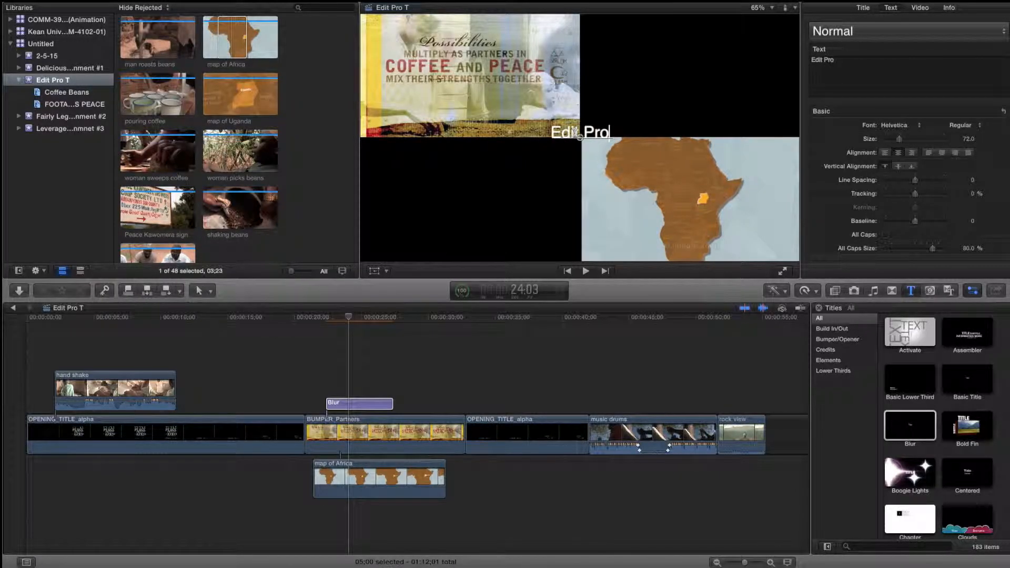
# Enlarge the Edit Pro title text to size 196 and place it in the frame's empty upper-right quarter
pyautogui.moveTo(899, 138); pyautogui.dragTo(944, 146)
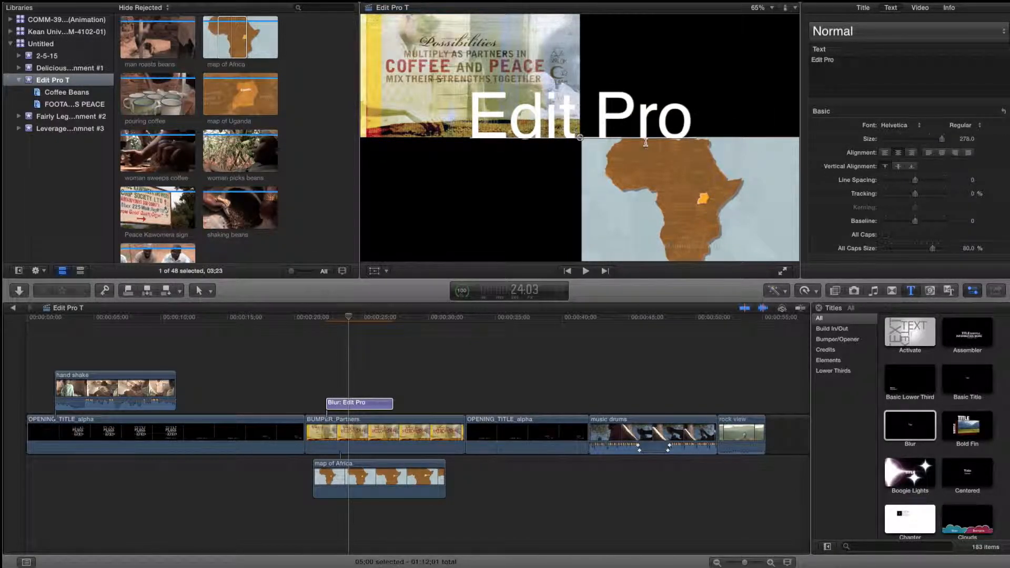
pyautogui.moveTo(579, 135); pyautogui.dragTo(691, 92)
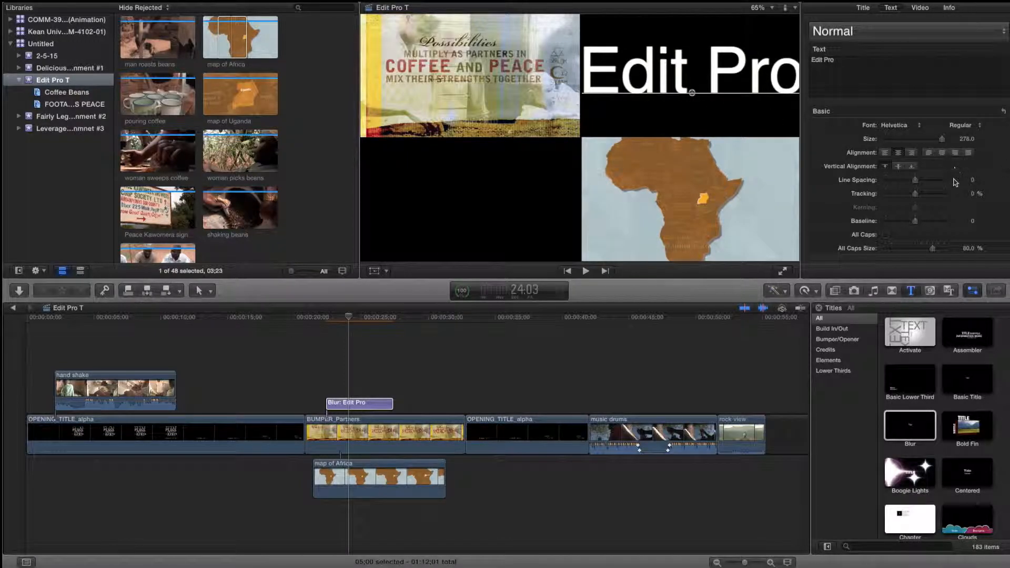
pyautogui.moveTo(941, 138); pyautogui.dragTo(925, 140)
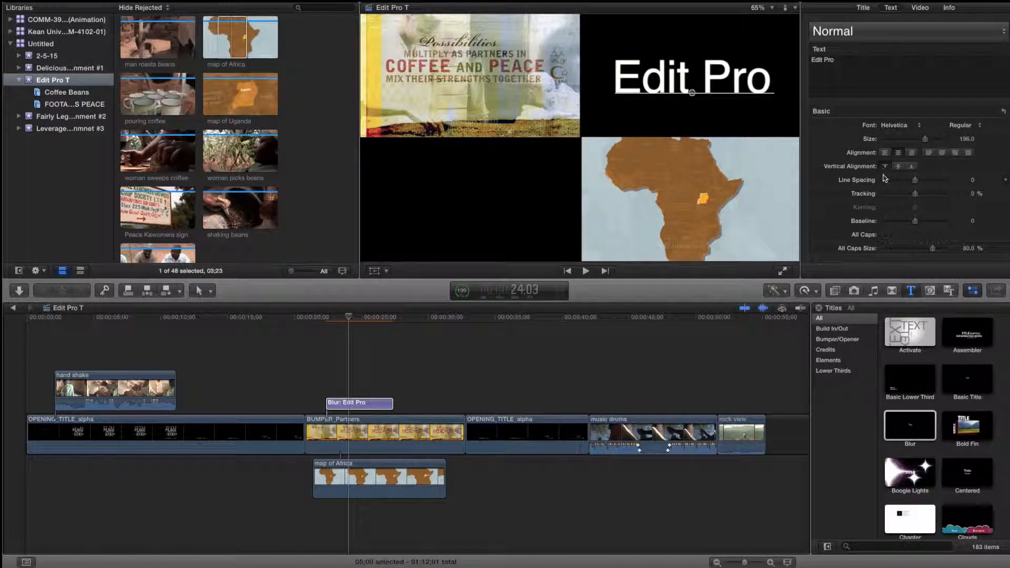
# Change the Edit Pro title's face color to bright green
pyautogui.scroll(-2, 891, 193)
pyautogui.scroll(-3, 891, 193)
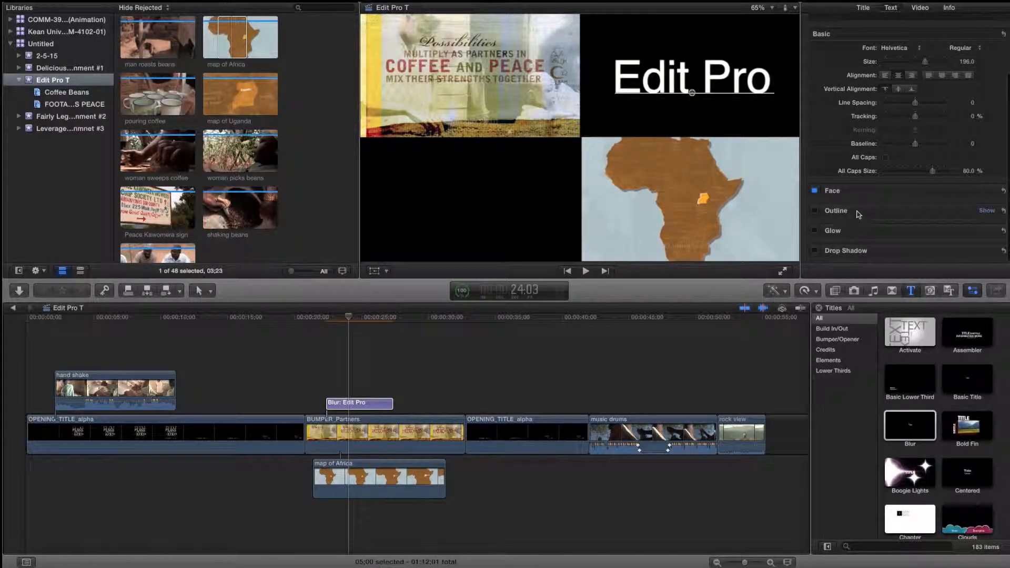
pyautogui.click(986, 190)
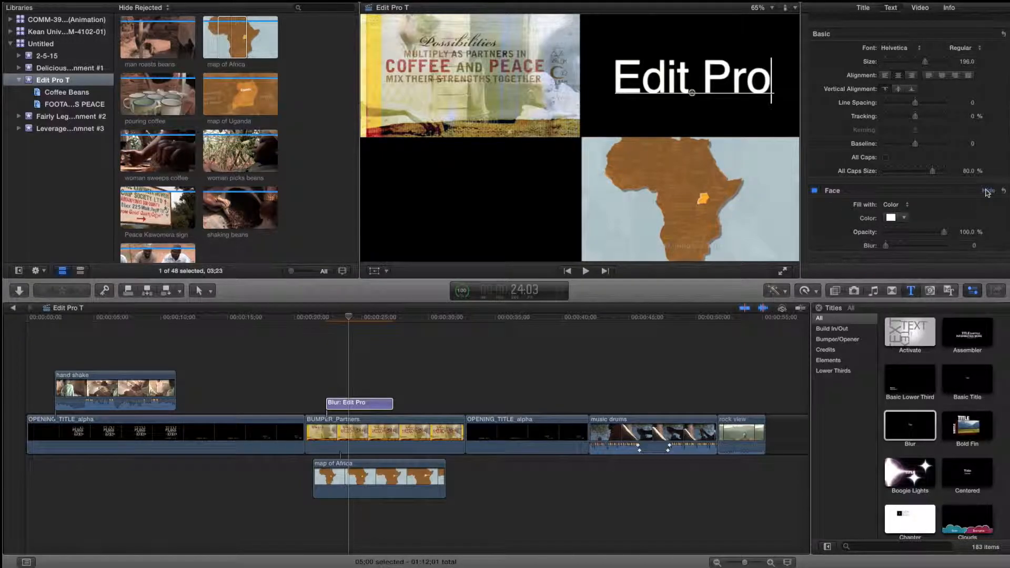
pyautogui.click(905, 218)
pyautogui.moveTo(928, 260); pyautogui.dragTo(955, 273)
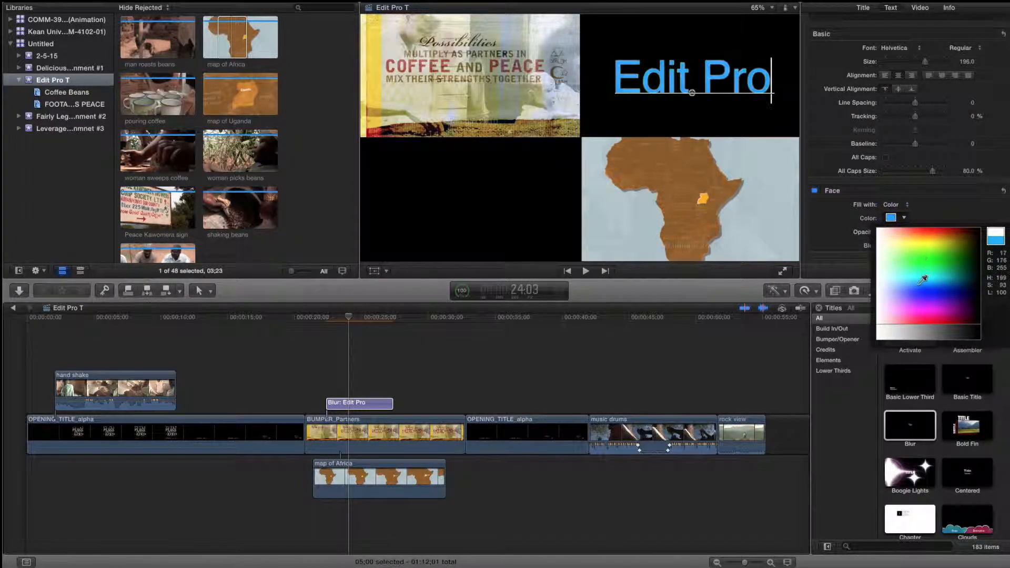
pyautogui.click(939, 255)
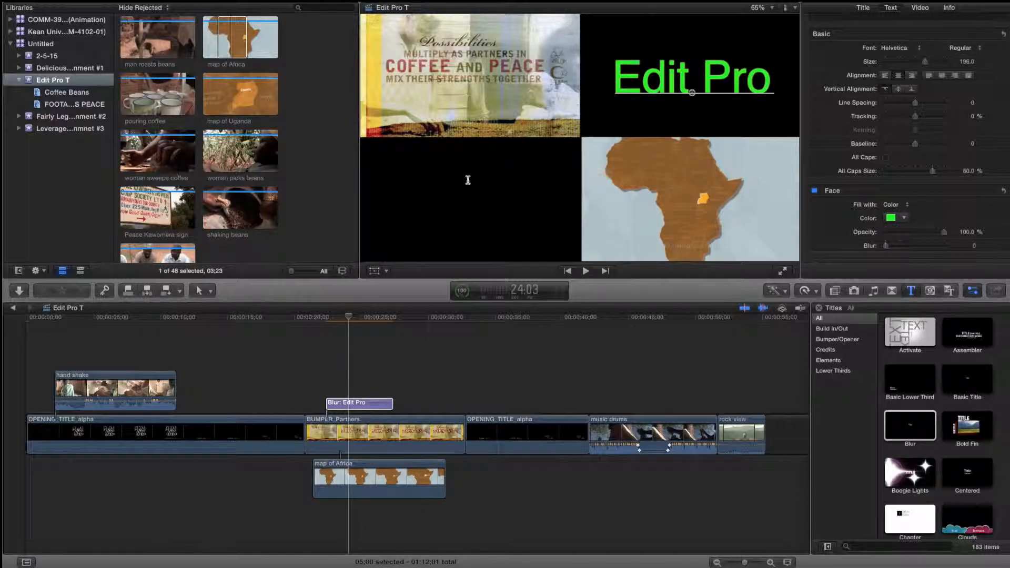
# Apply the 50s TV video effect to BUMPER_Partners and the Bad TV effect to the map of Africa clip
pyautogui.click(836, 295)
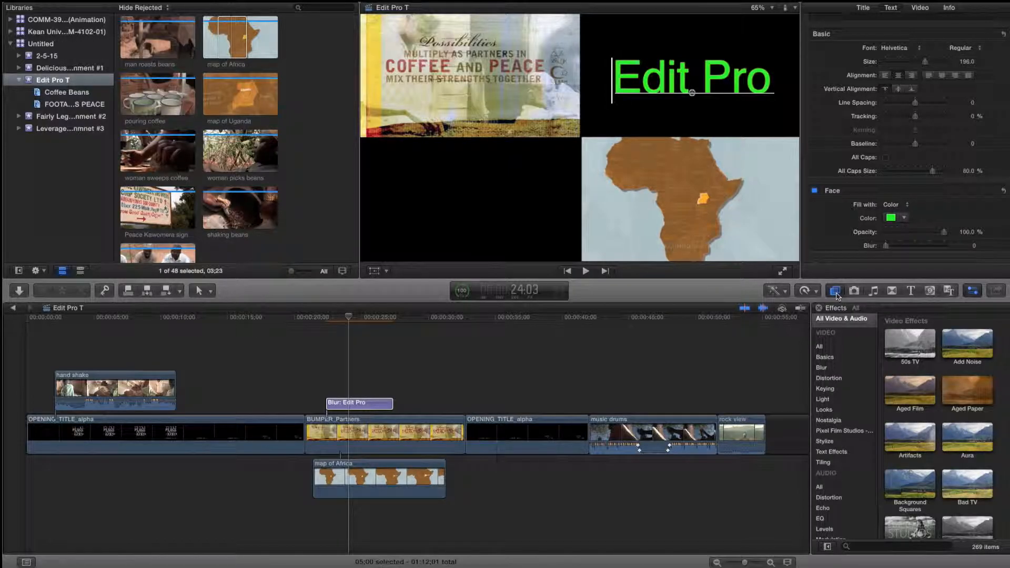
pyautogui.click(918, 347)
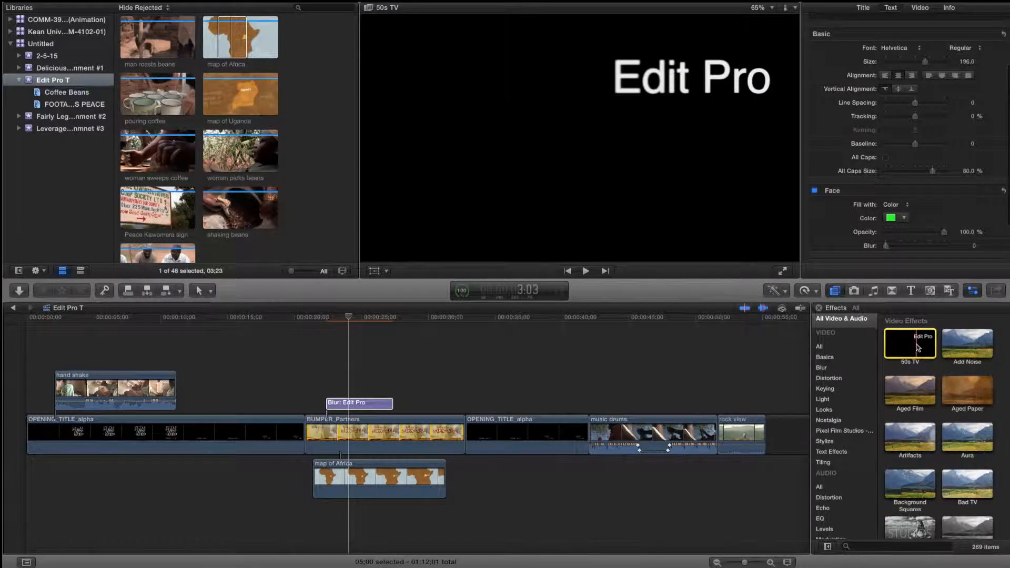
pyautogui.moveTo(918, 347); pyautogui.dragTo(408, 415)
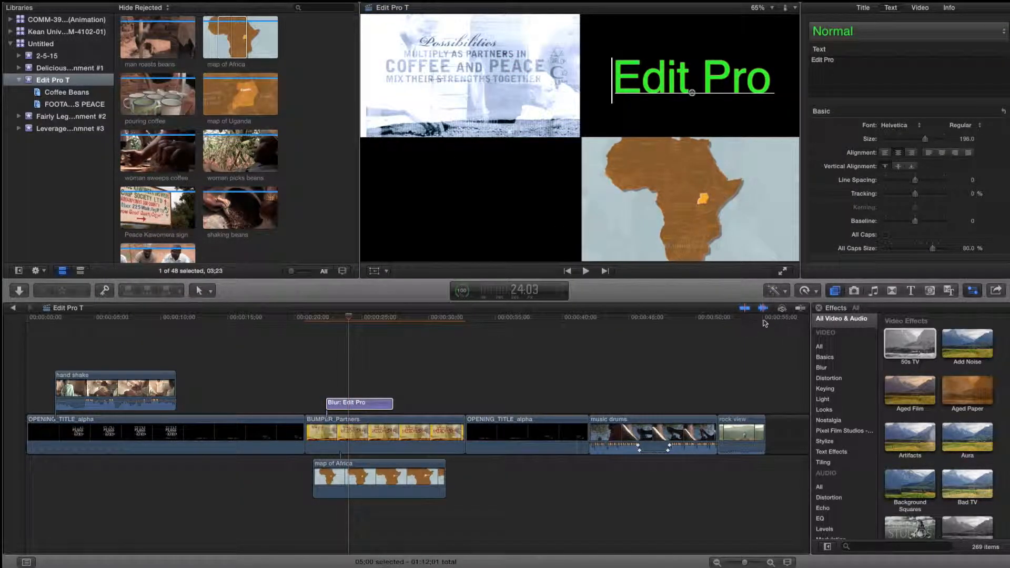
pyautogui.moveTo(966, 485); pyautogui.dragTo(394, 469)
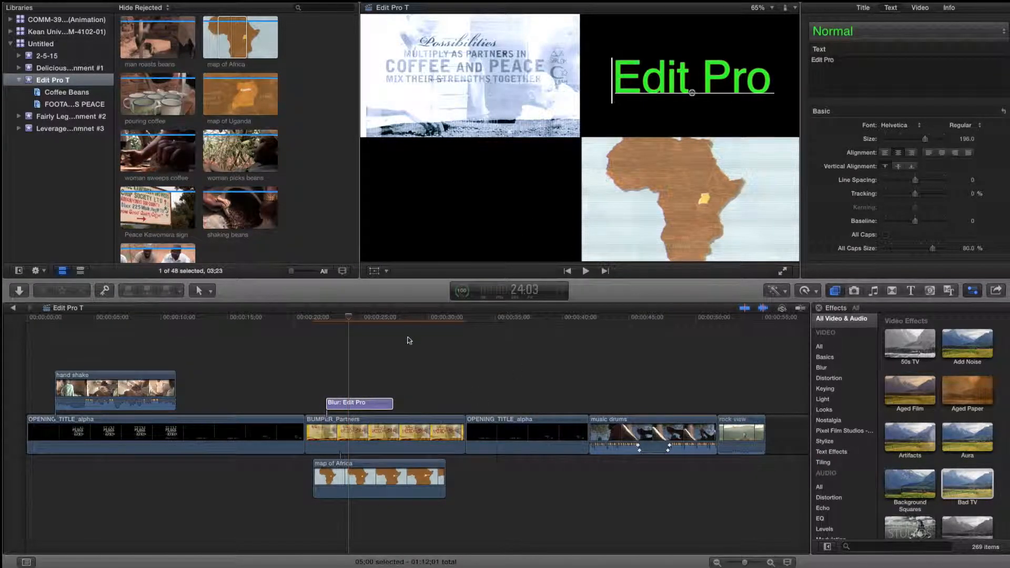
# Apply the Aged Paper effect to the Edit Pro title and play the timeline from 22:10 to the end of BUMPER_Partners
pyautogui.moveTo(349, 320); pyautogui.dragTo(325, 322)
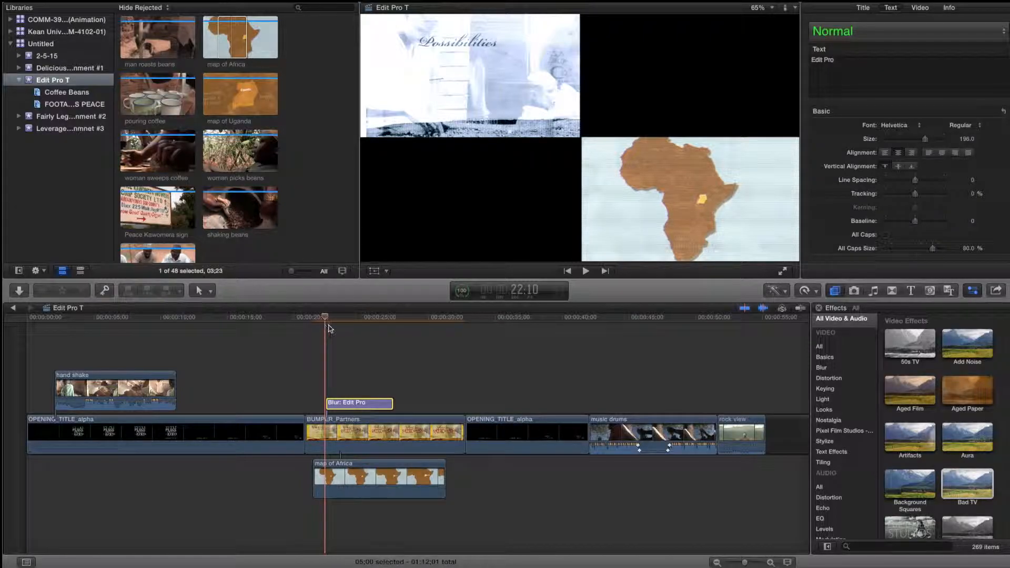
pyautogui.moveTo(969, 392); pyautogui.dragTo(358, 404)
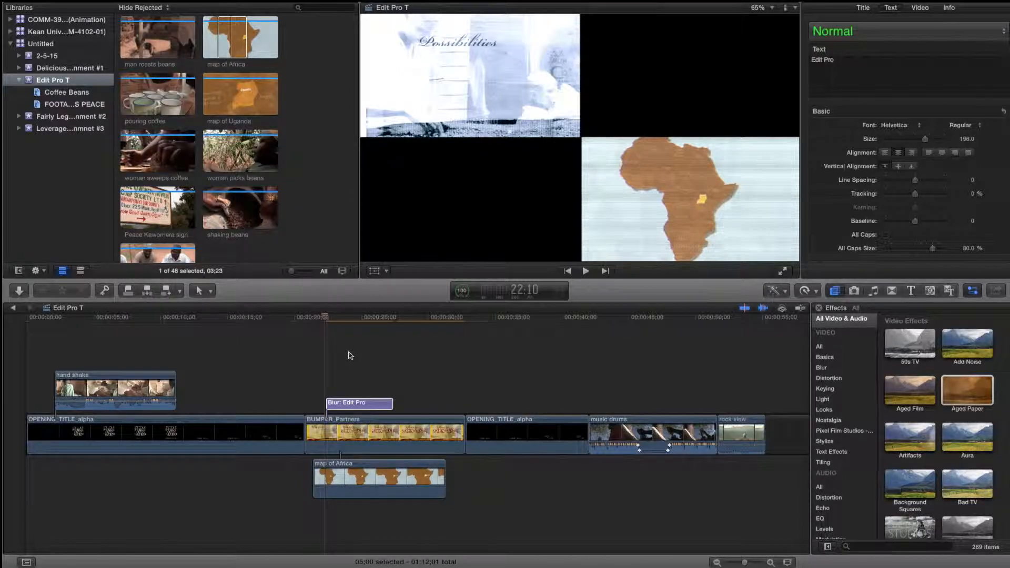
pyautogui.press('space')
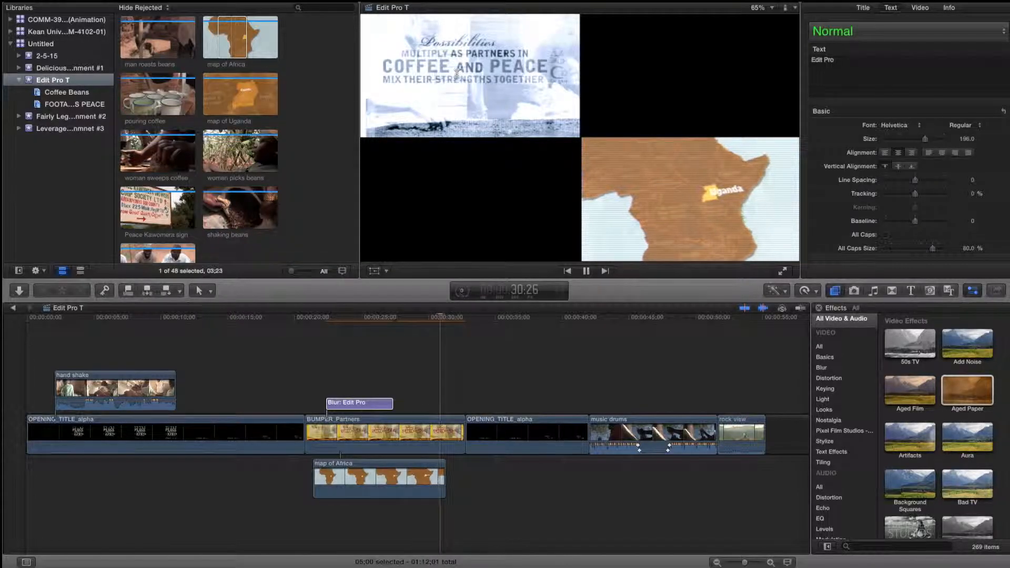
pyautogui.press('space')
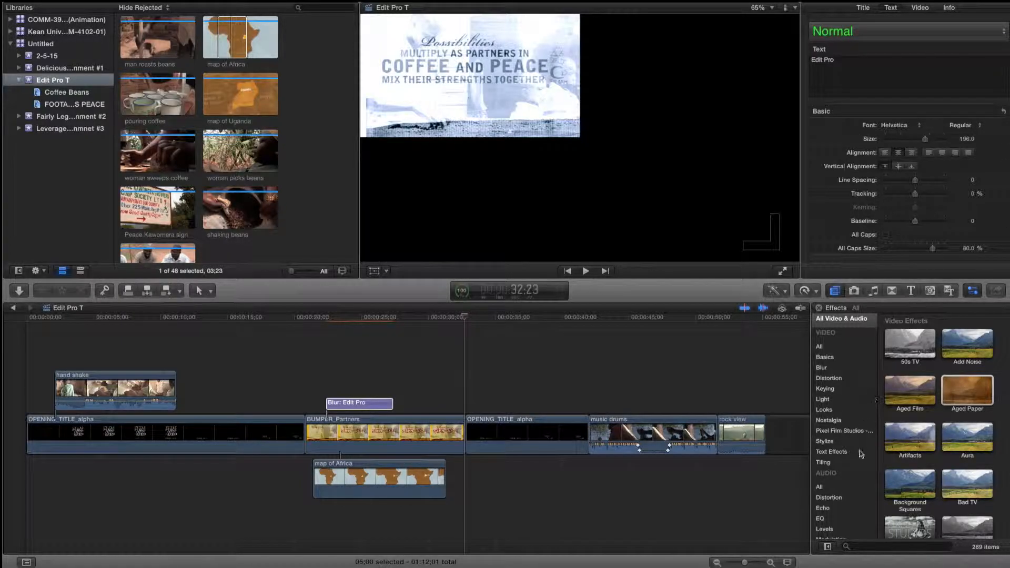
# Display the Keying category of video effects
pyautogui.click(831, 391)
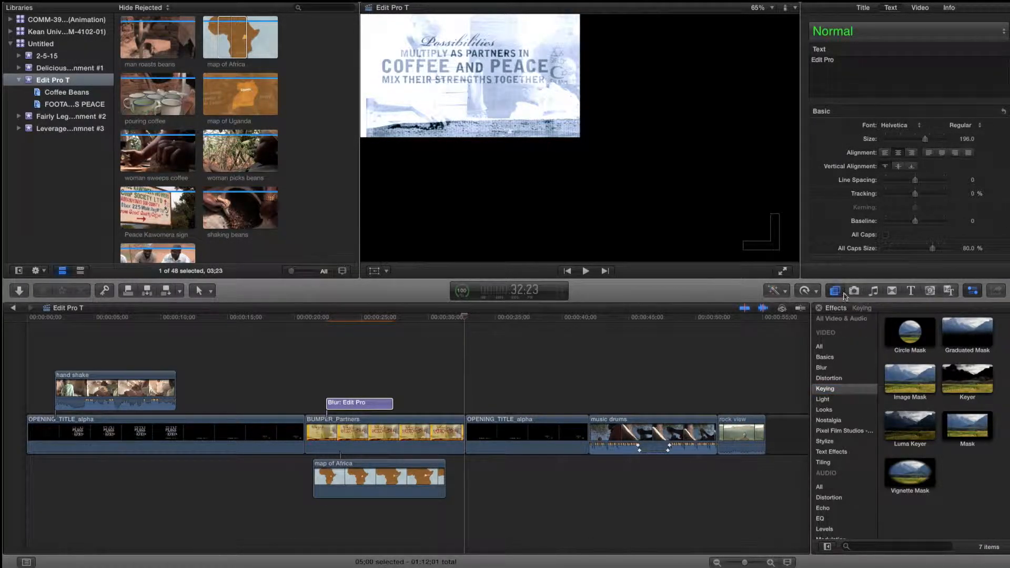